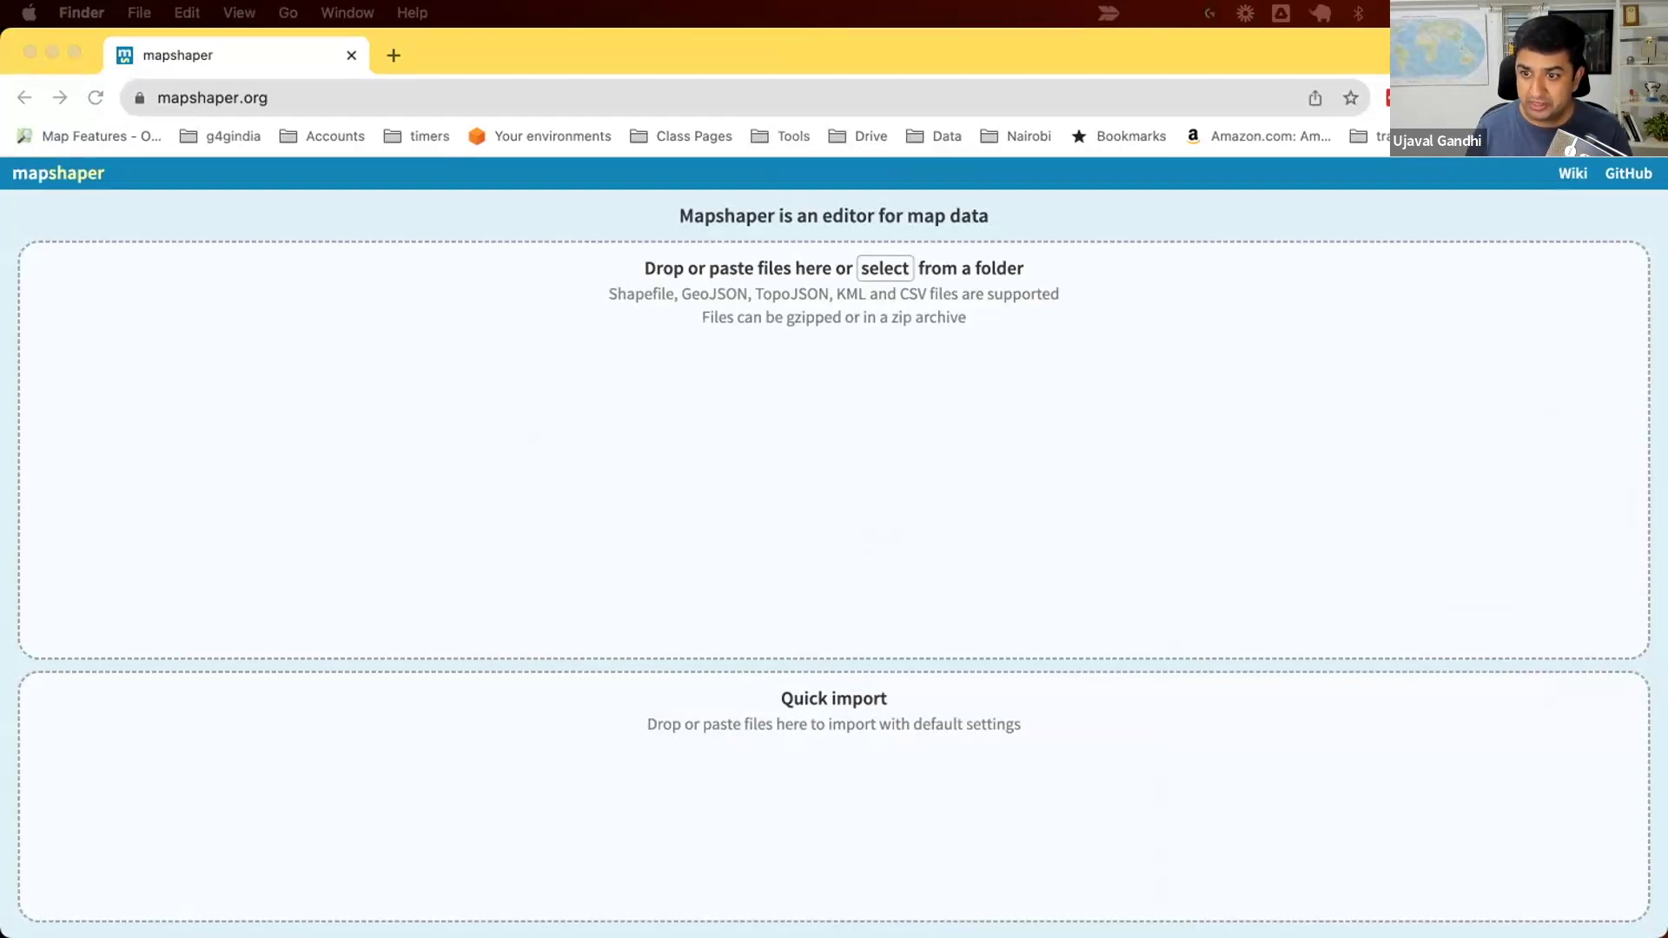
- Select the four continents shapefile parts and the earthquakes TSV, and drop them into Mapshaper
{"action": "left_click", "coordinate": [1035, 460]}
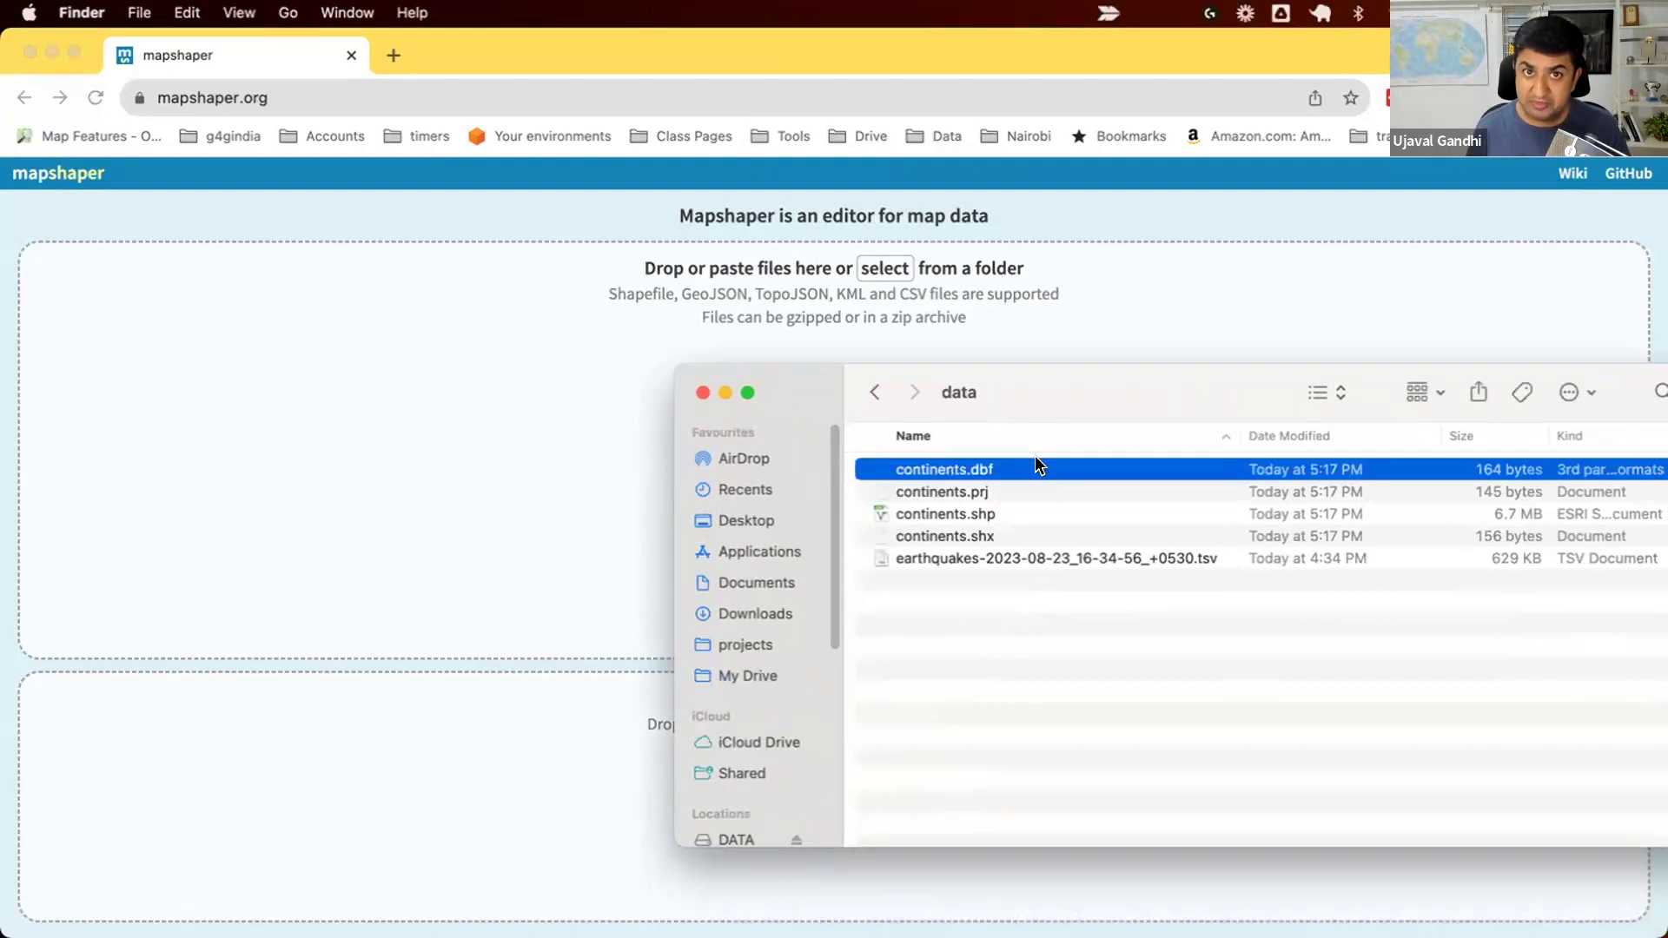
{"action": "left_click", "coordinate": [1036, 536]}
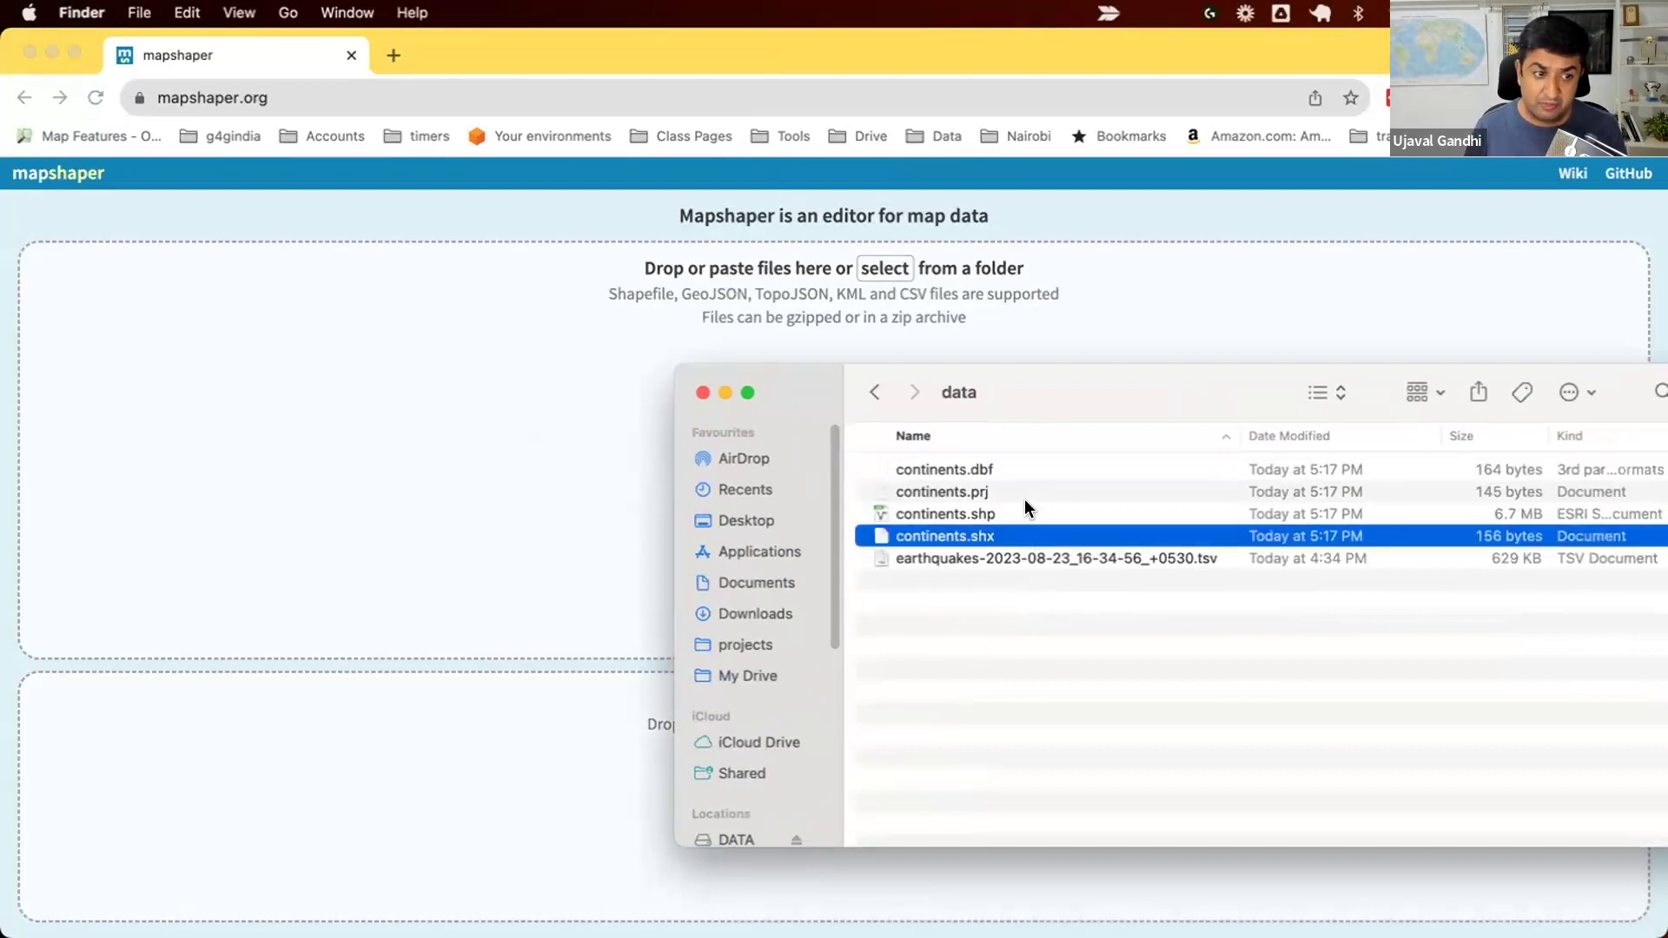
{"action": "left_click", "coordinate": [1019, 470], "text": "shift"}
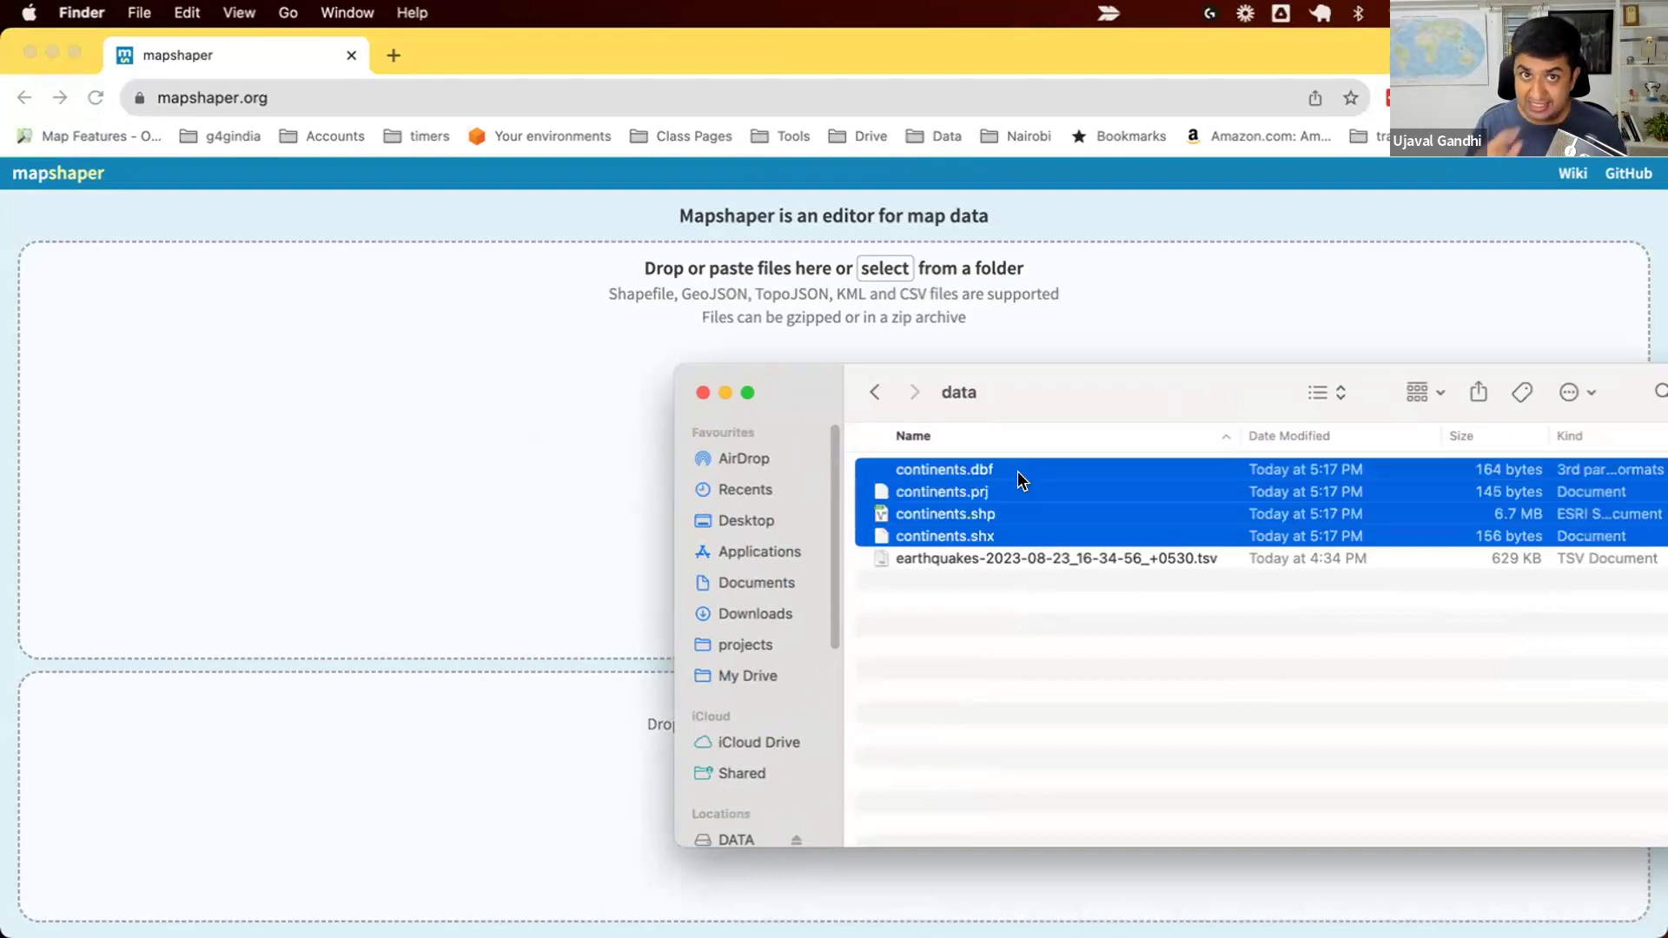
{"action": "left_click", "coordinate": [1077, 557]}
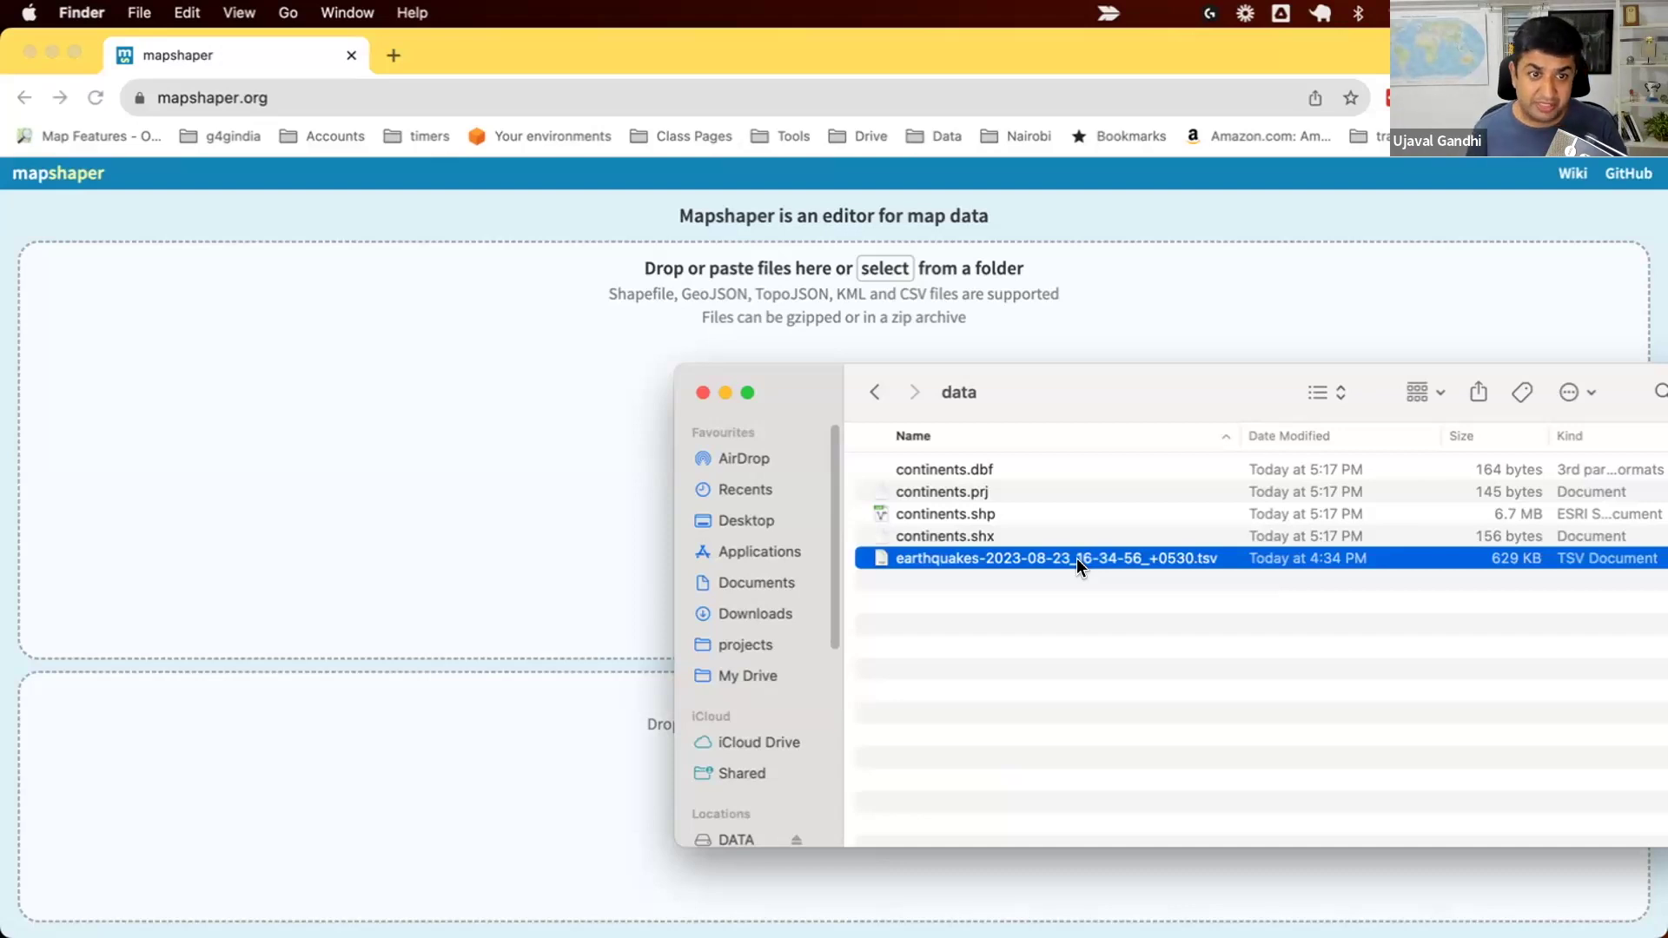
{"action": "left_click", "coordinate": [1059, 462], "text": "shift"}
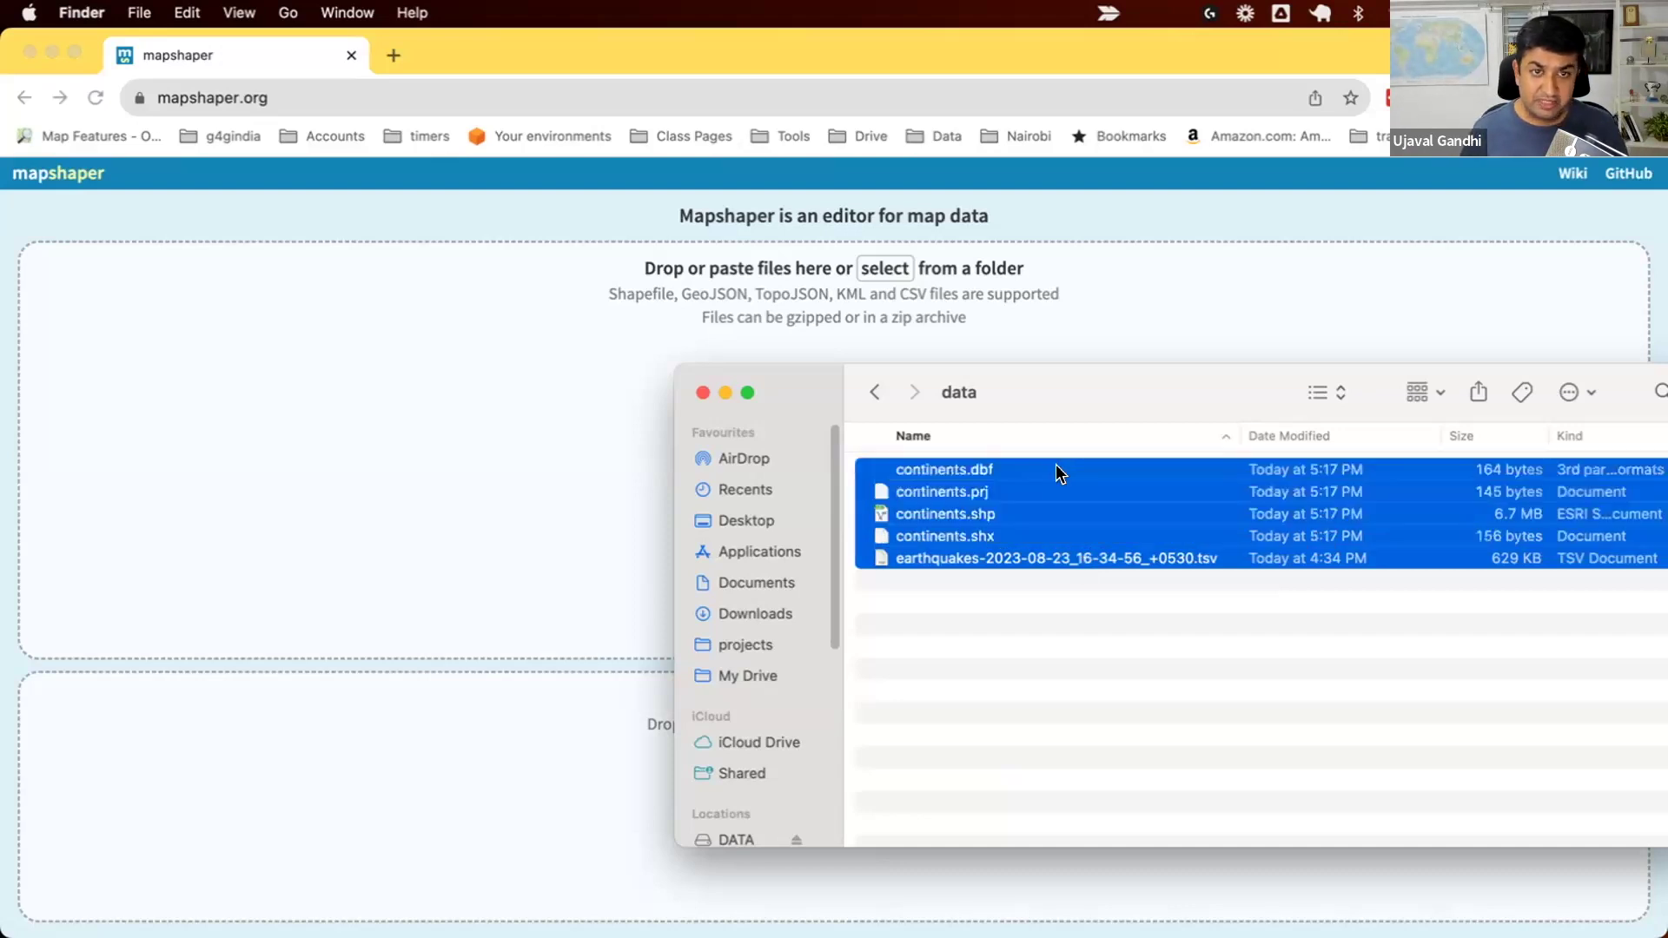
{"action": "left_click_drag", "start_coordinate": [1003, 500], "coordinate": [466, 417]}
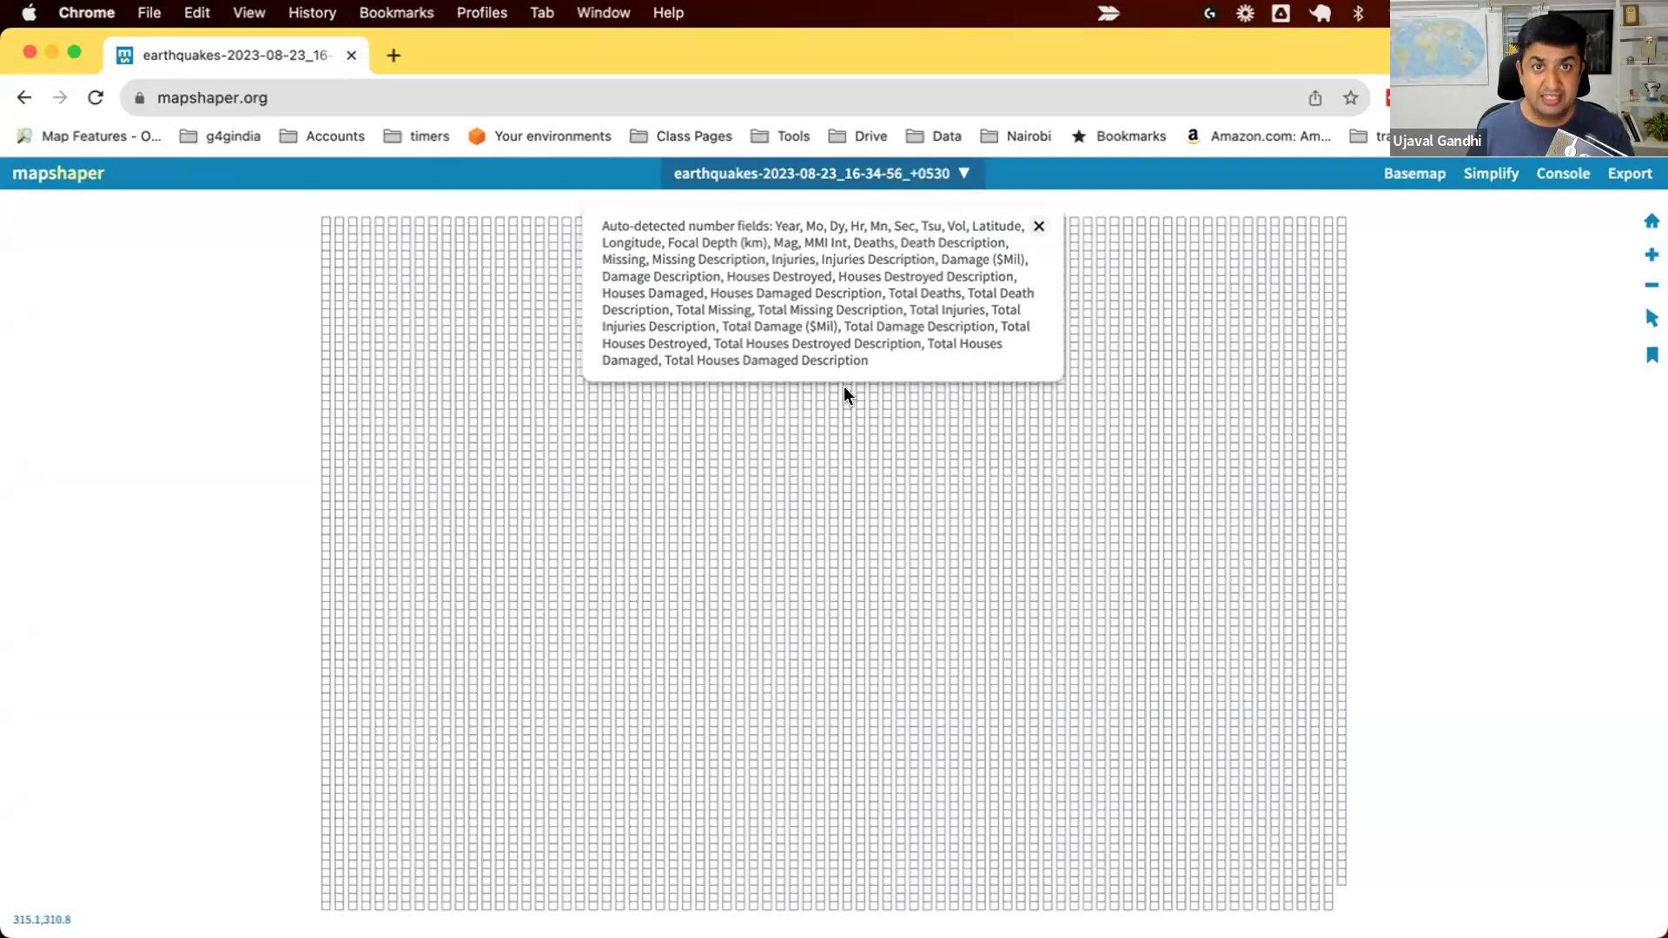
- Dismiss the number-fields notice, display the continents layer and turn on Inspect features
{"action": "left_click", "coordinate": [1039, 230]}
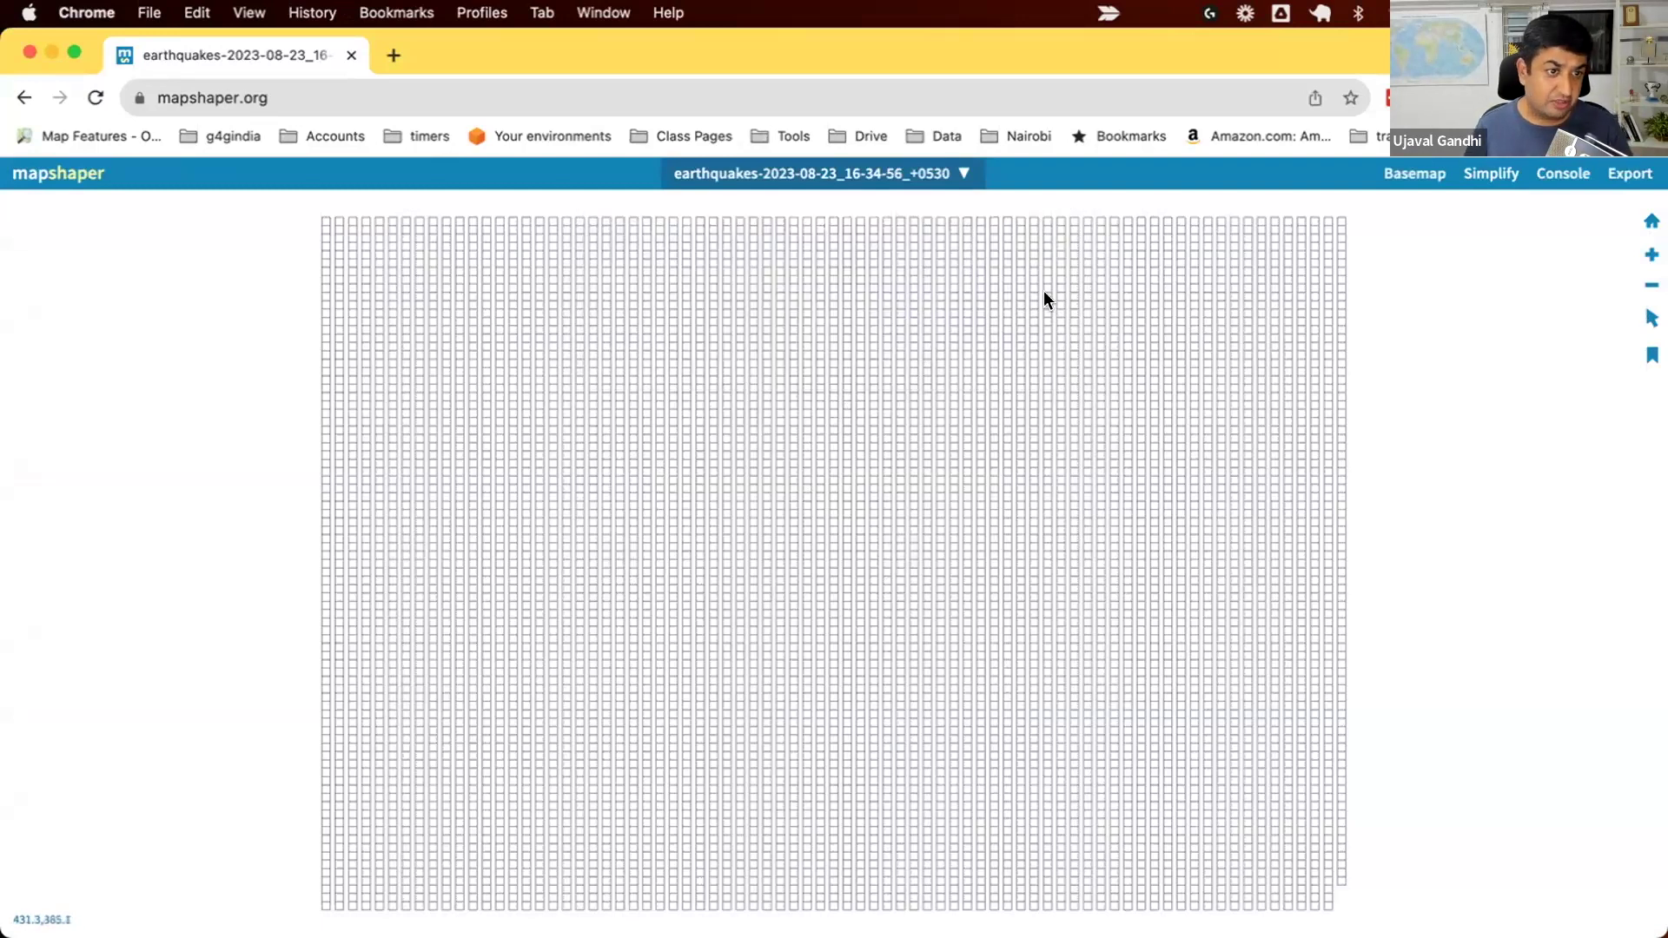
{"action": "left_click", "coordinate": [965, 176]}
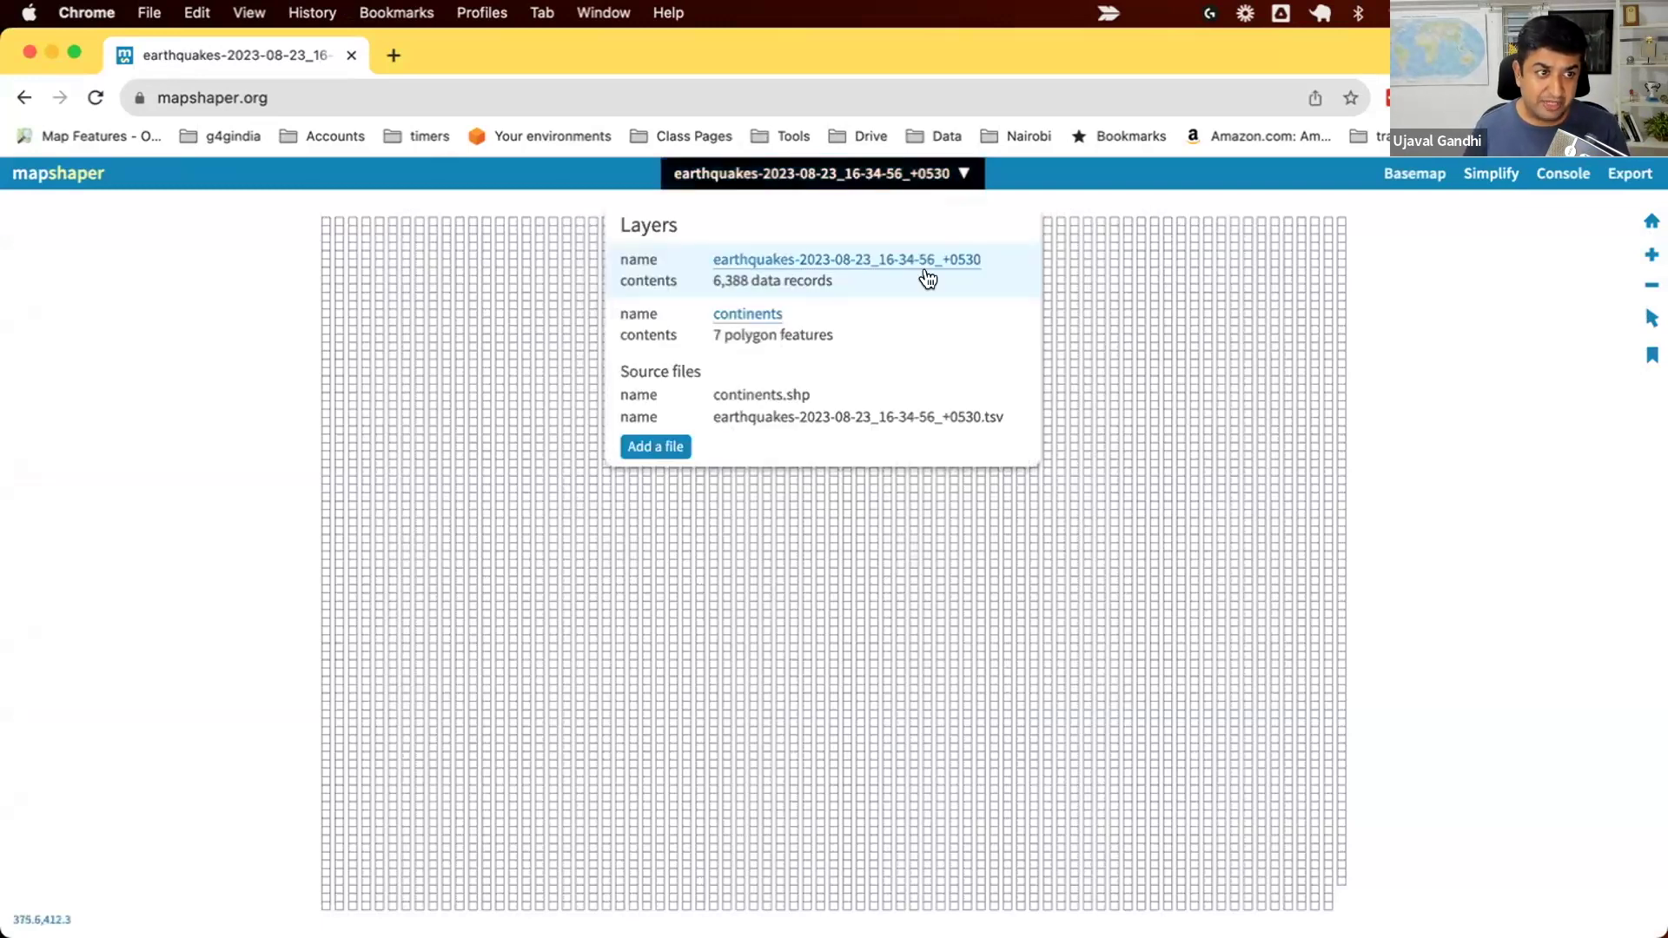
{"action": "left_click", "coordinate": [910, 325]}
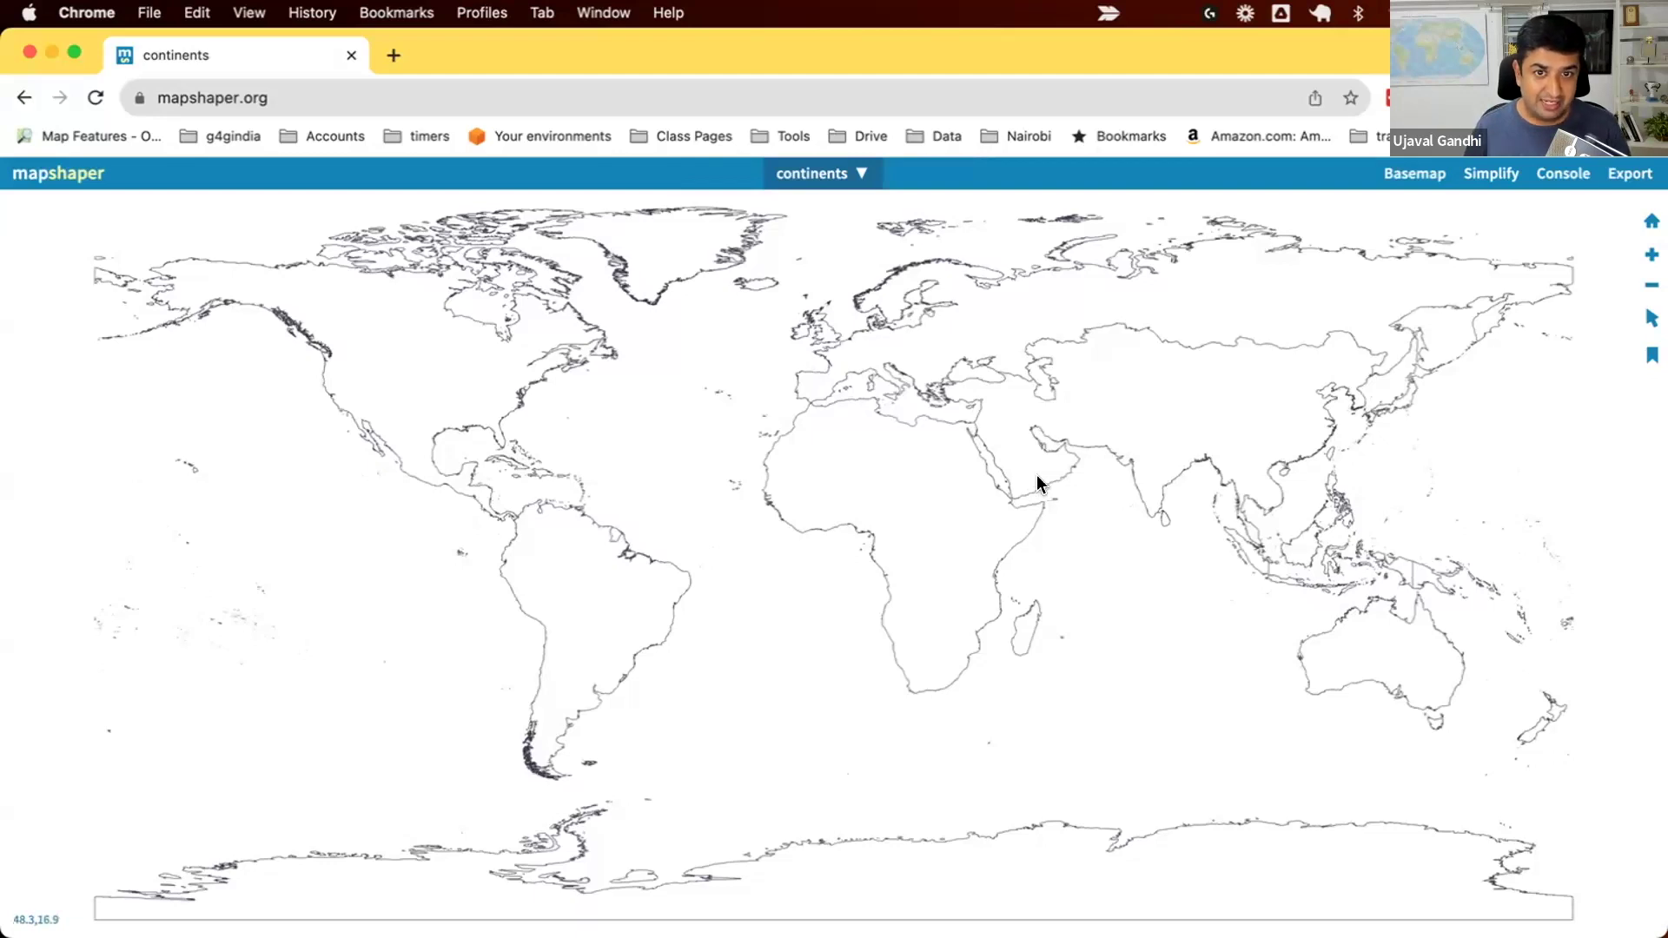
{"action": "mouse_move", "coordinate": [1650, 319]}
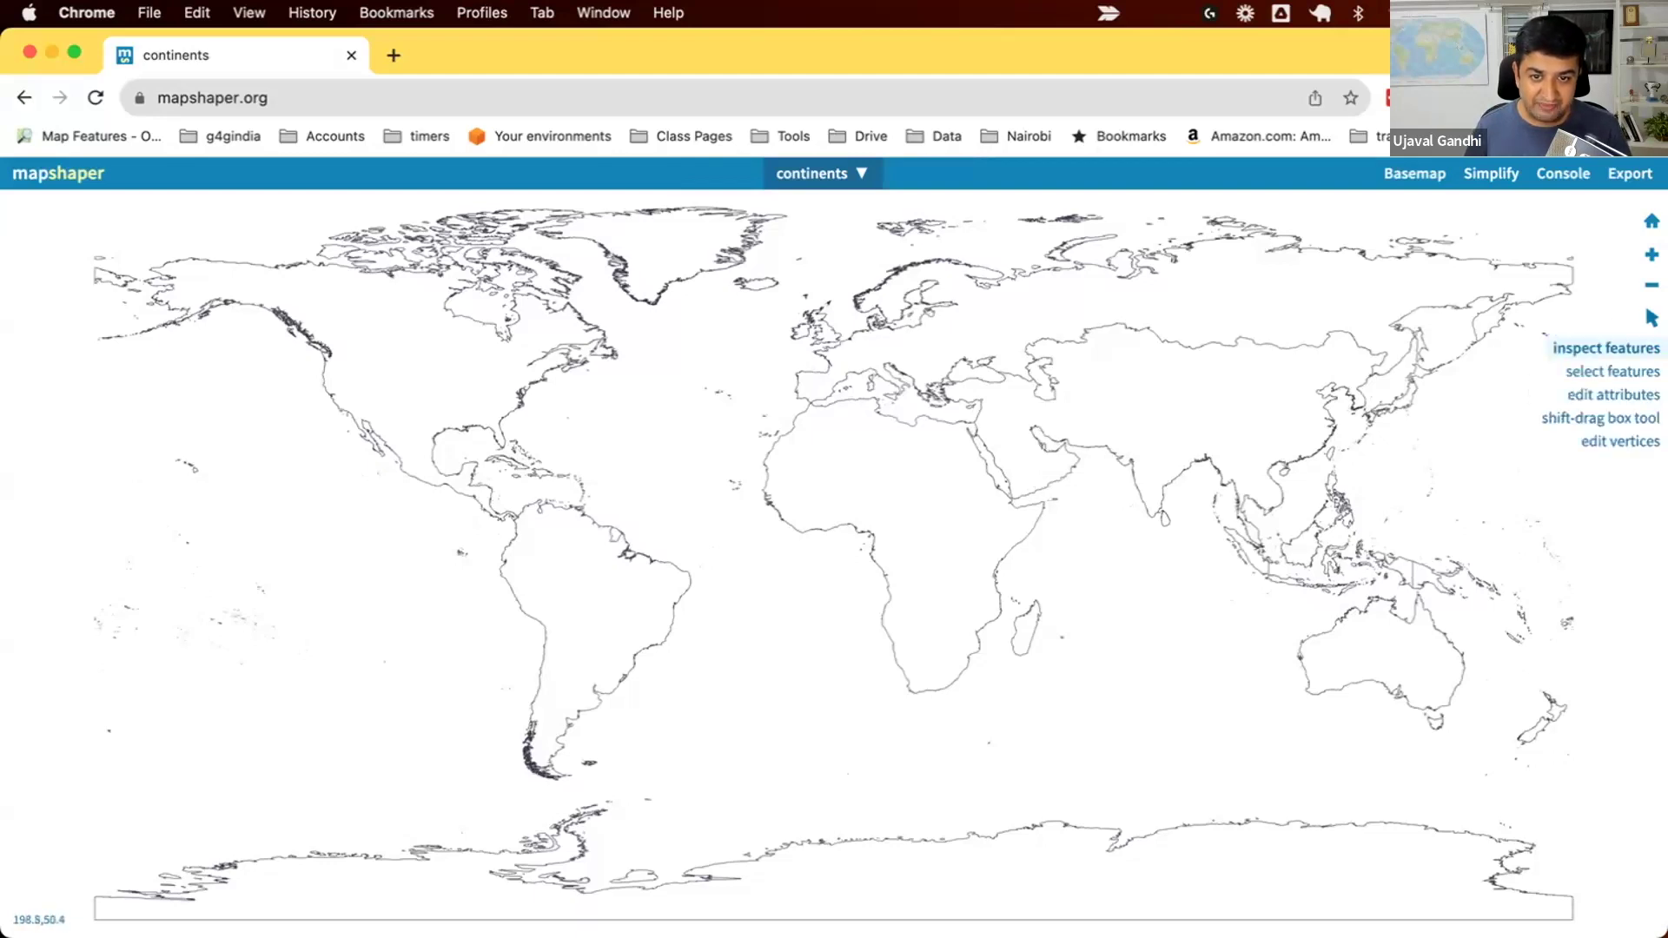
{"action": "left_click", "coordinate": [1606, 348]}
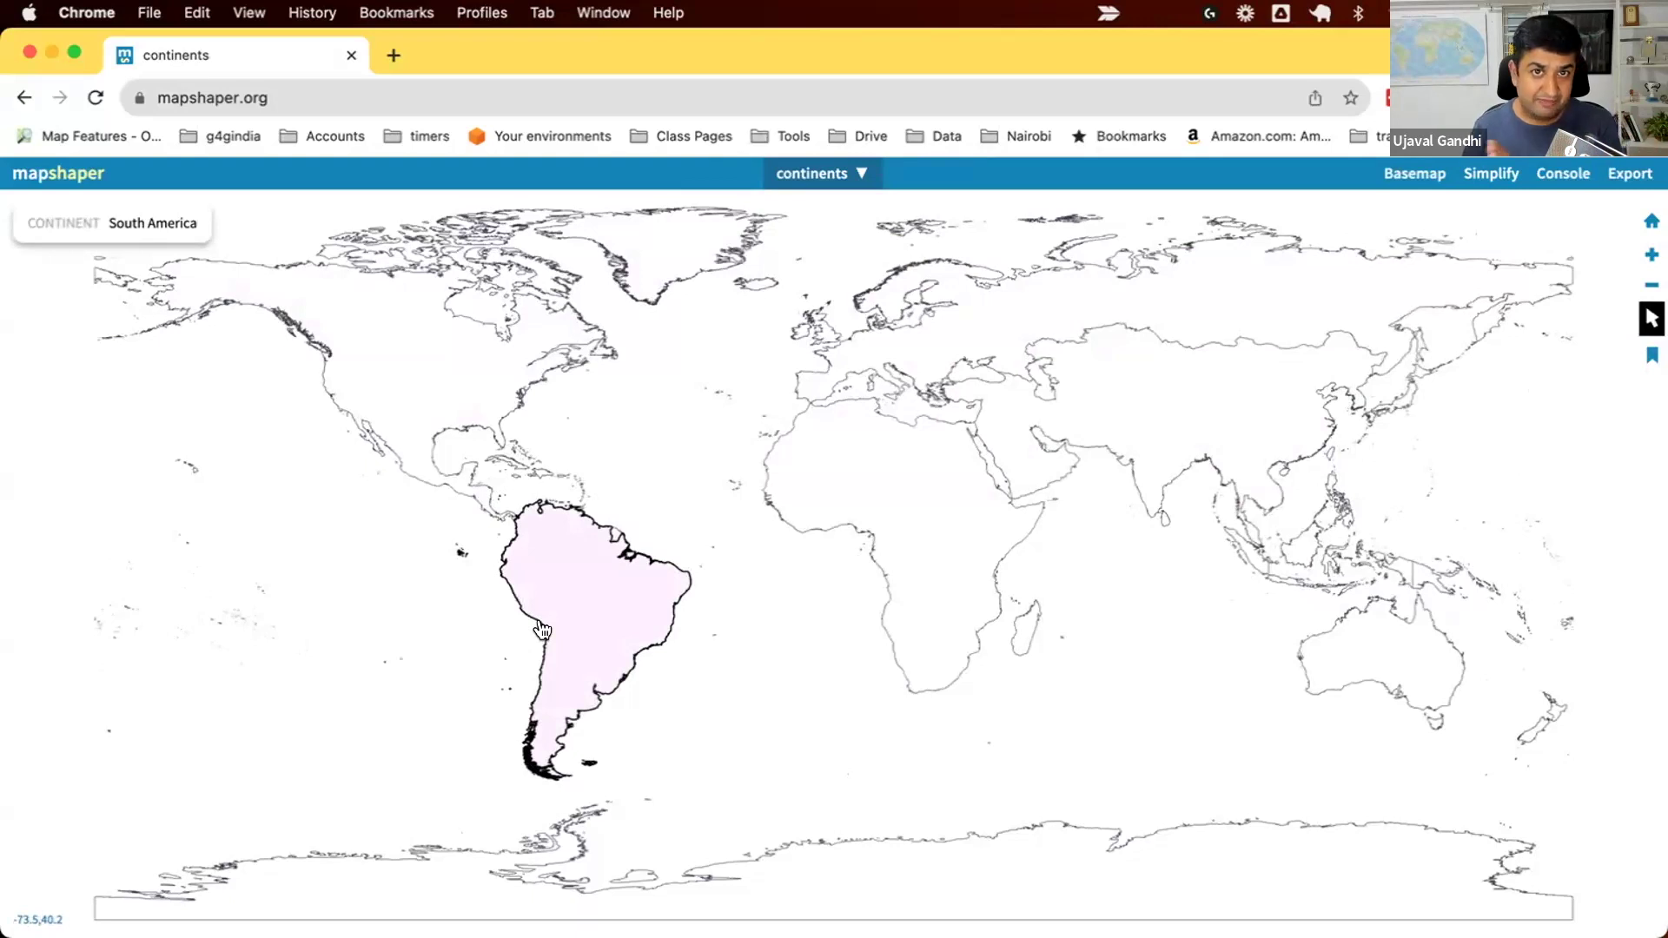
- Switch to the earthquakes layer and pin one earthquake's attribute details
{"action": "left_click", "coordinate": [860, 173]}
{"action": "left_click", "coordinate": [847, 291]}
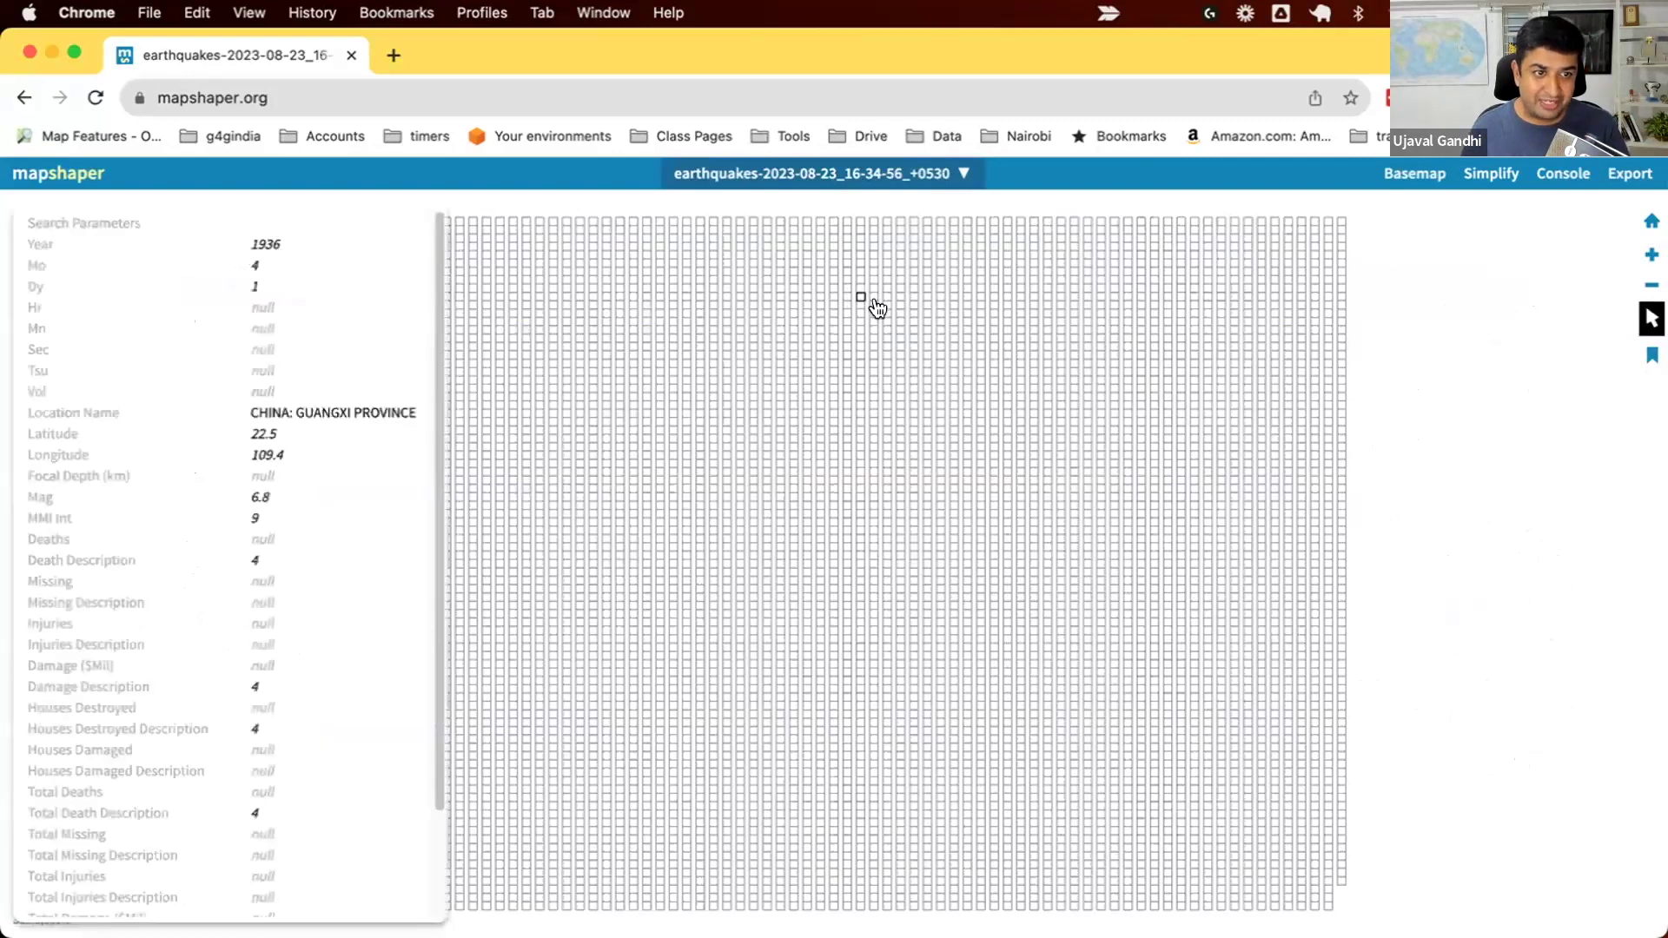
{"action": "left_click", "coordinate": [919, 364]}
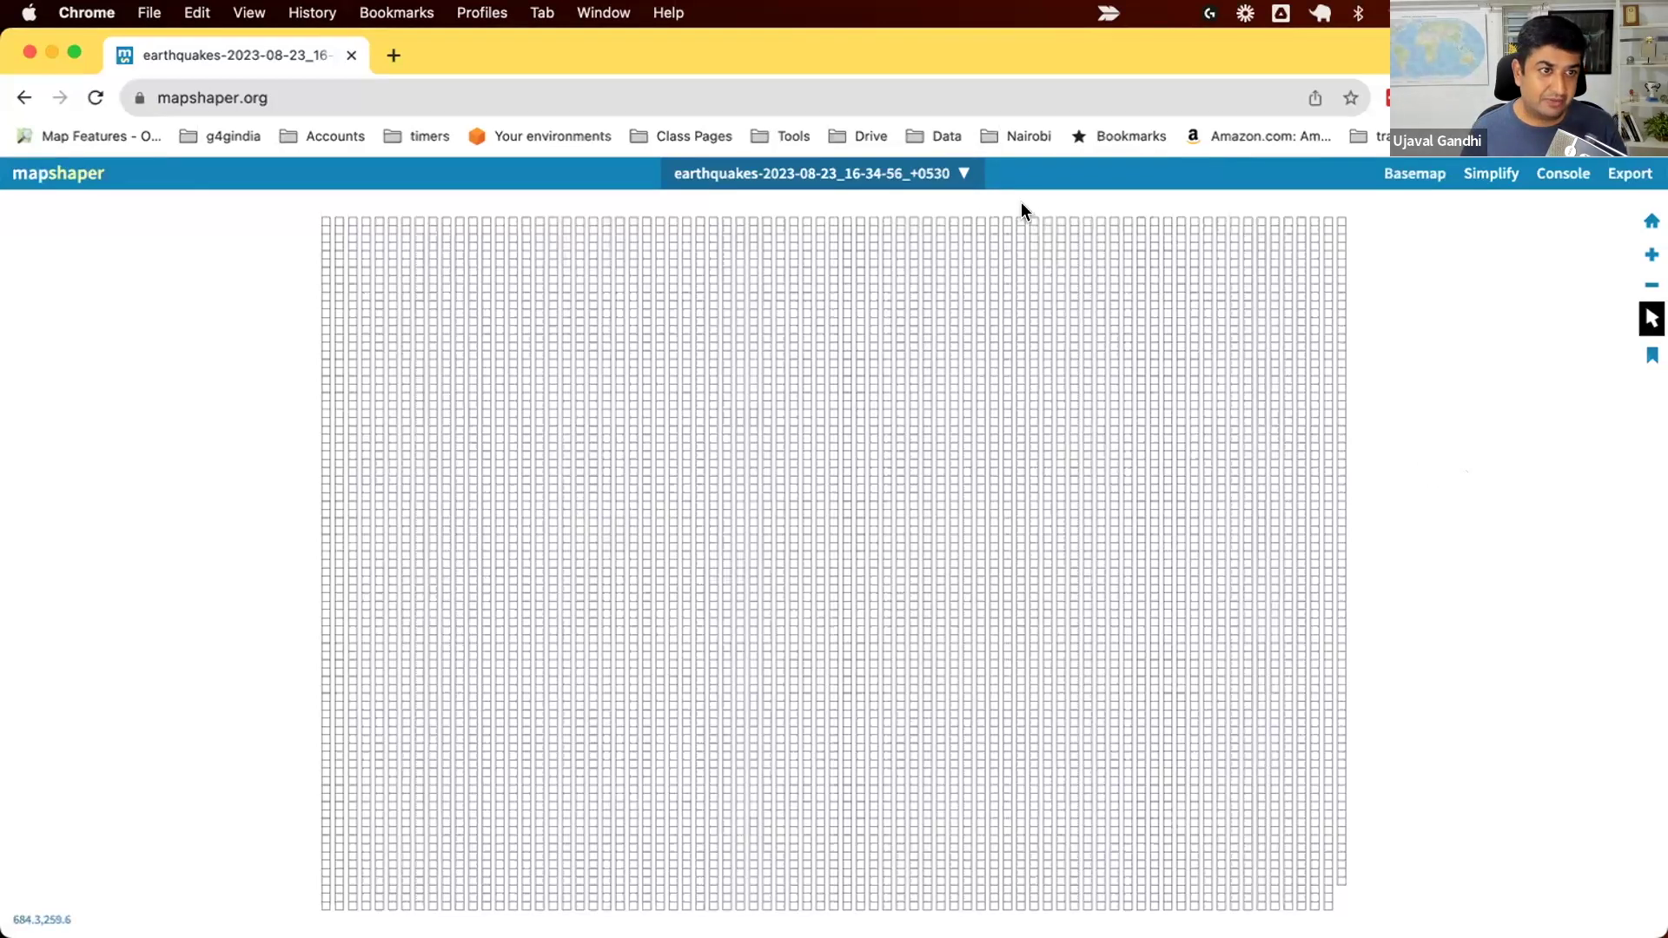
- Rename the earthquakes layer to 'earthquakes' and bring up the command console
{"action": "left_click", "coordinate": [961, 172]}
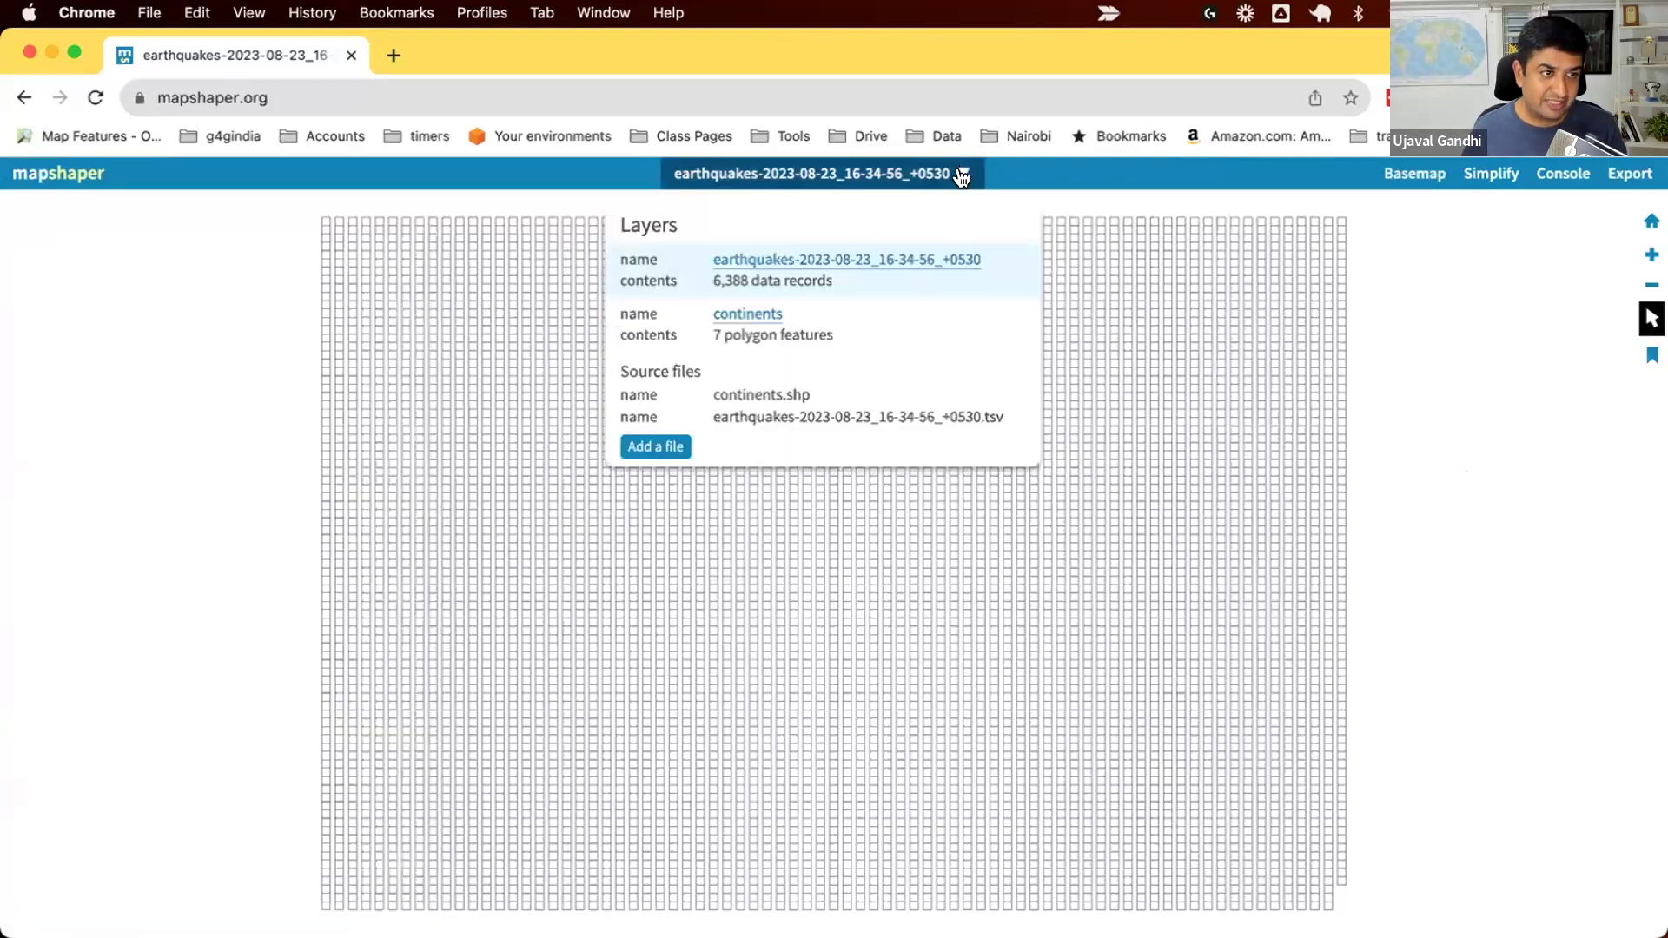
{"action": "left_click", "coordinate": [898, 261]}
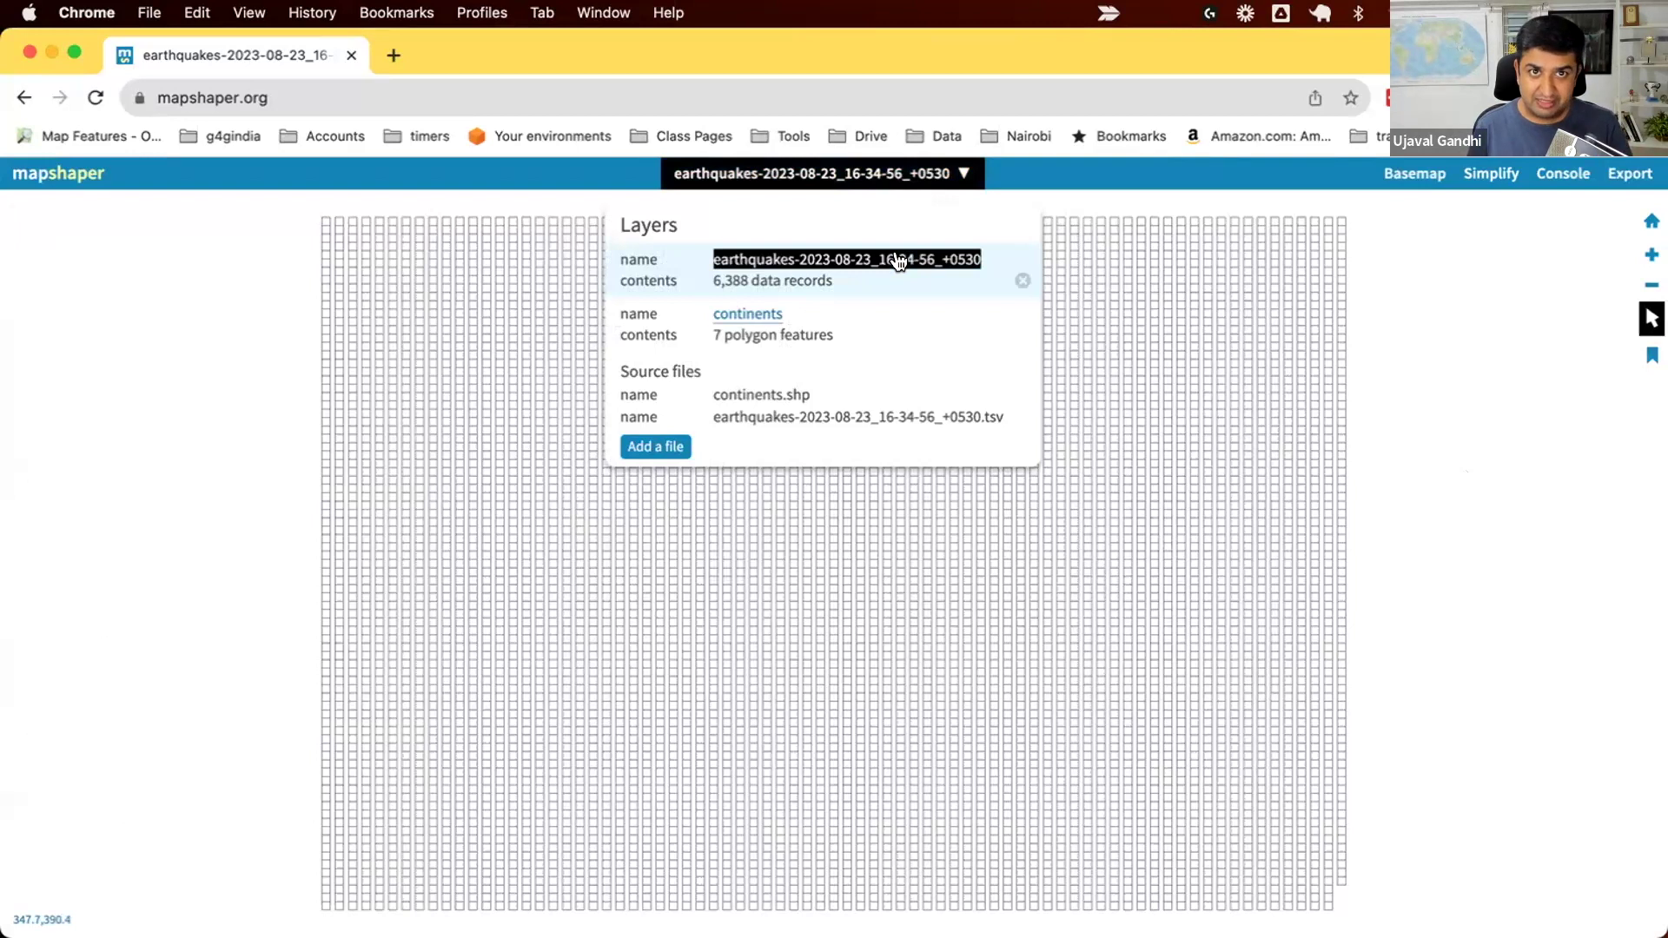
{"action": "type", "text": "earth"}
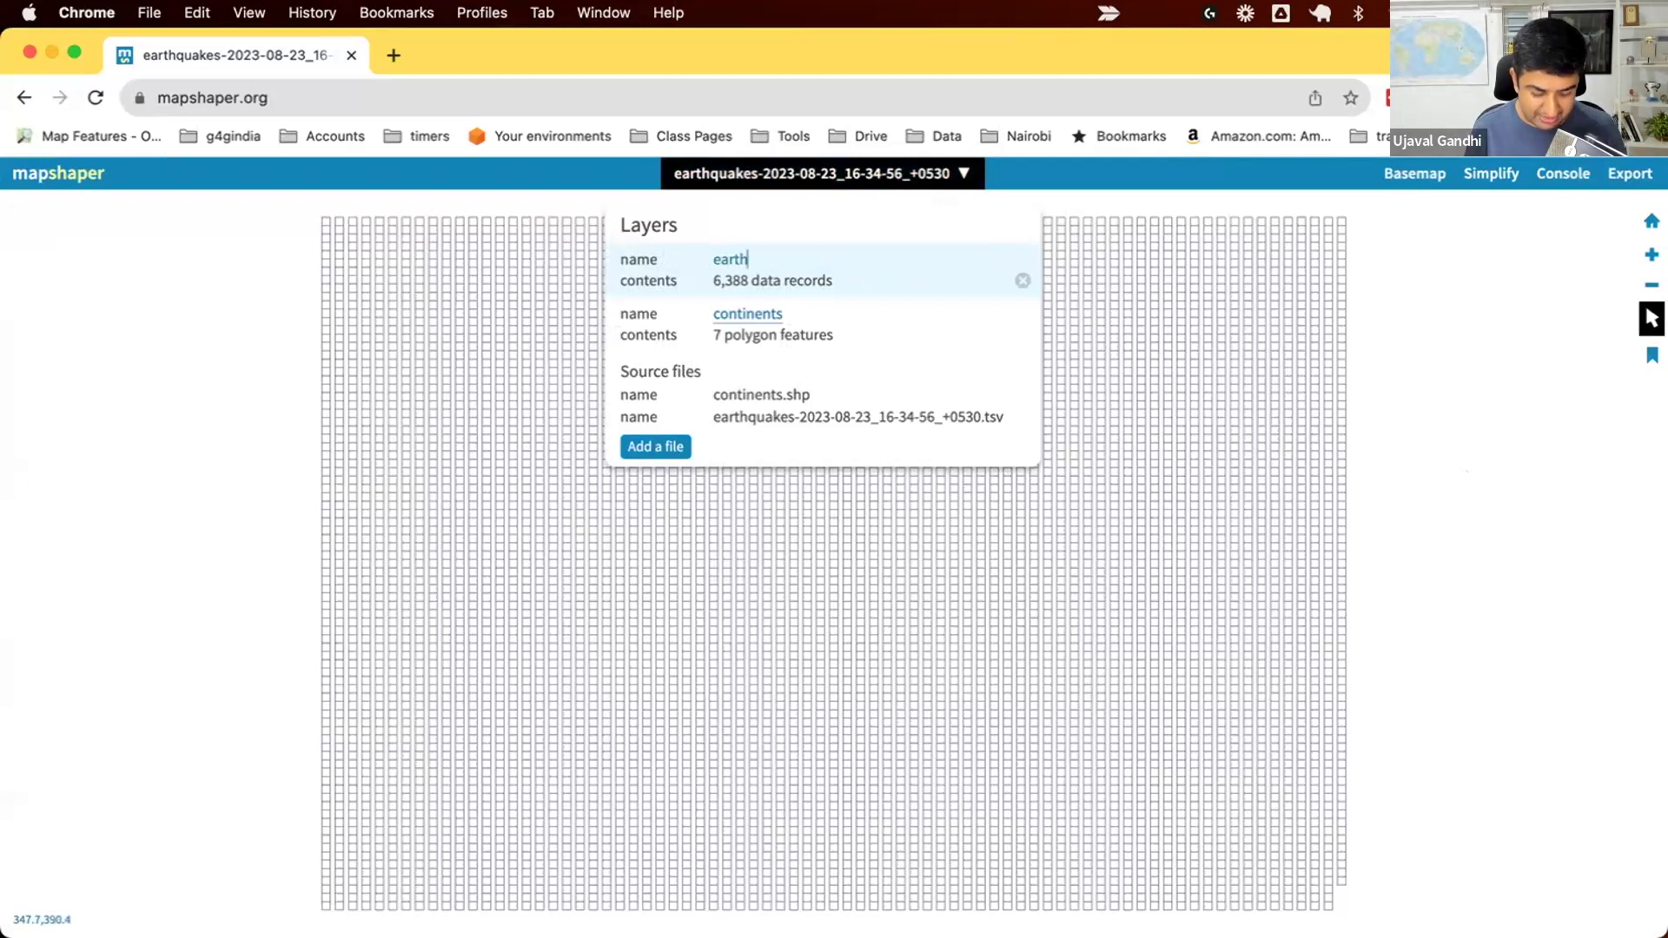
{"action": "type", "text": "quakes"}
{"action": "key", "text": "Return"}
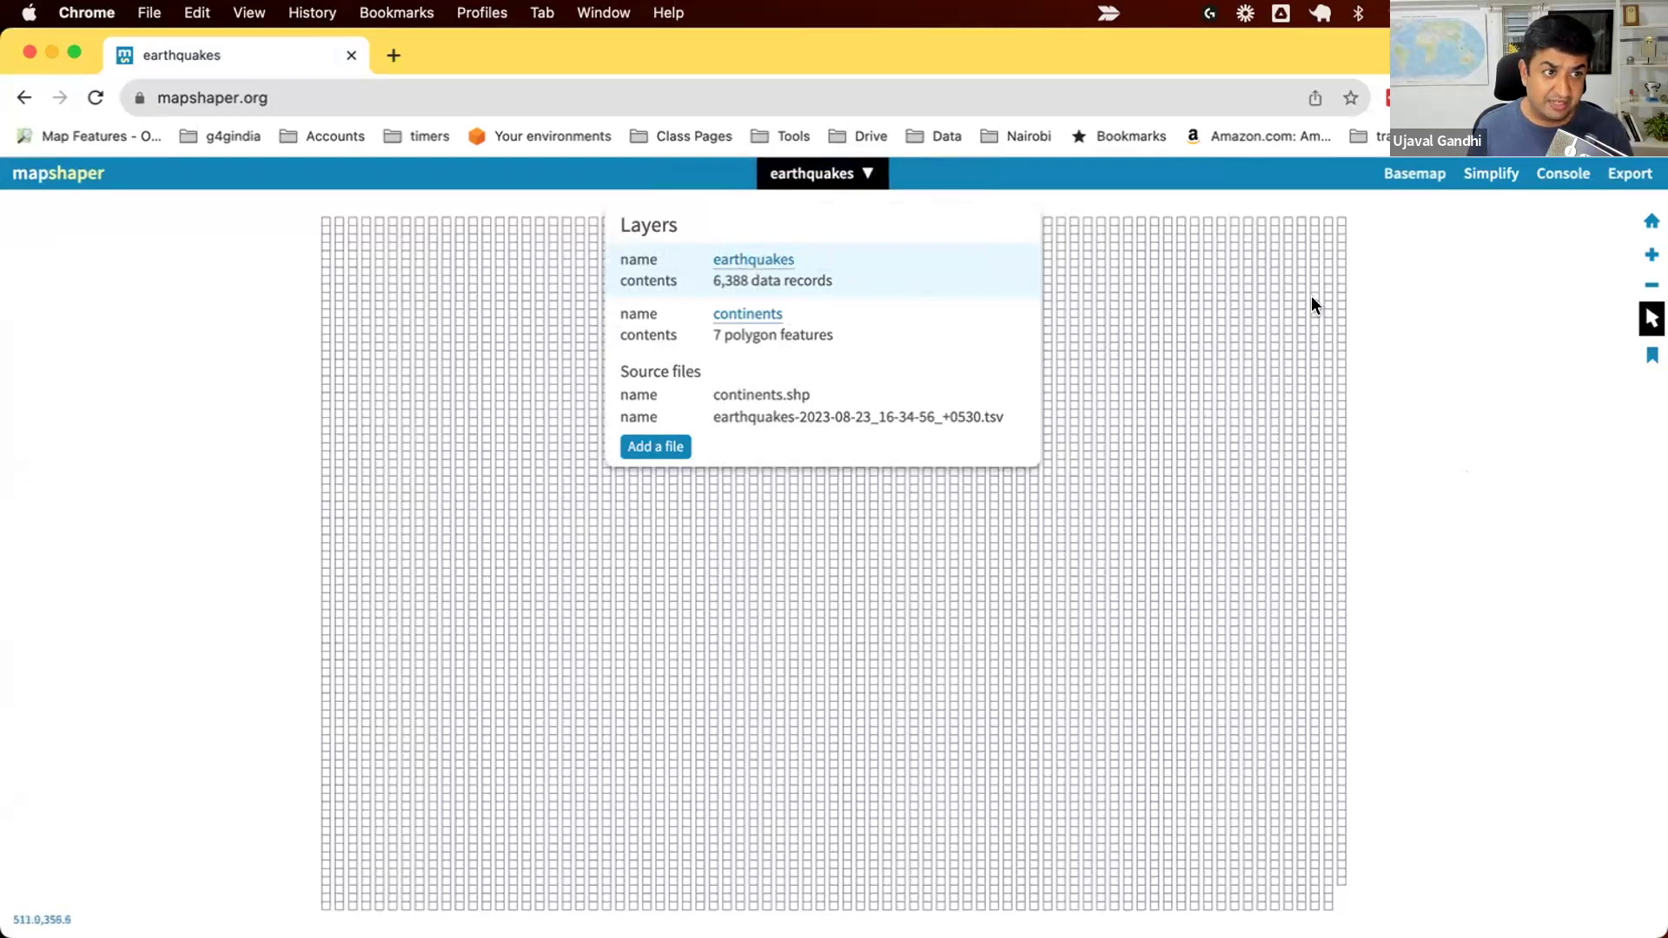
{"action": "left_click", "coordinate": [1512, 222]}
{"action": "left_click", "coordinate": [1563, 173]}
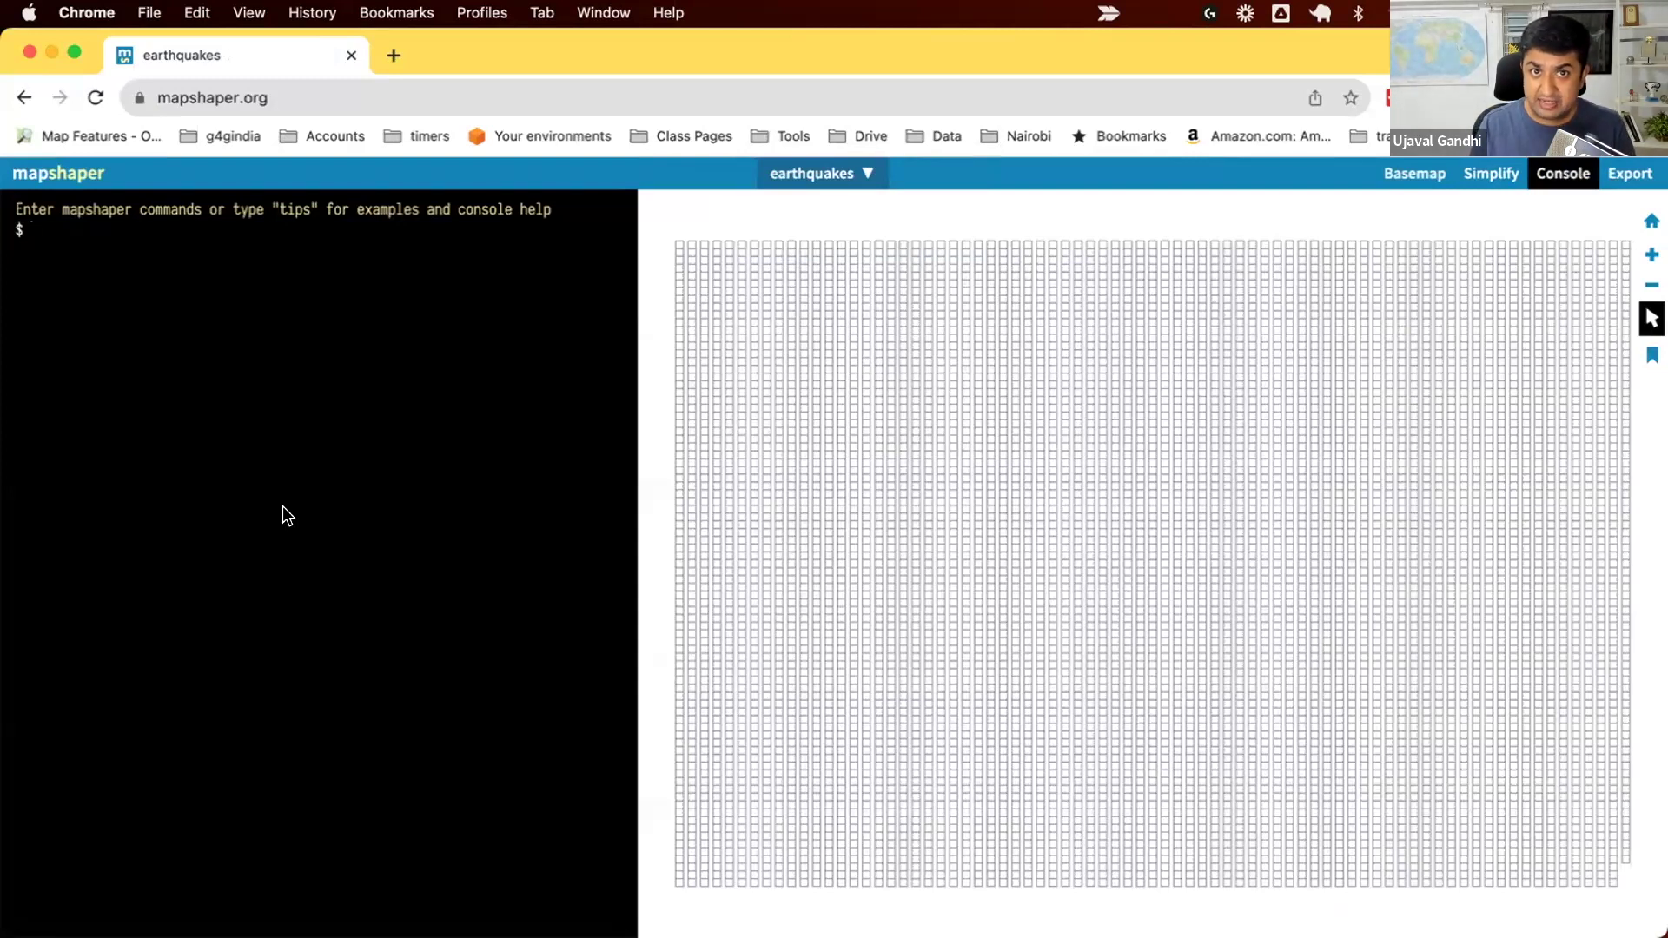
- Run points to plot the earthquakes, then show continents and make it the active layer
{"action": "type", "text": "points"}
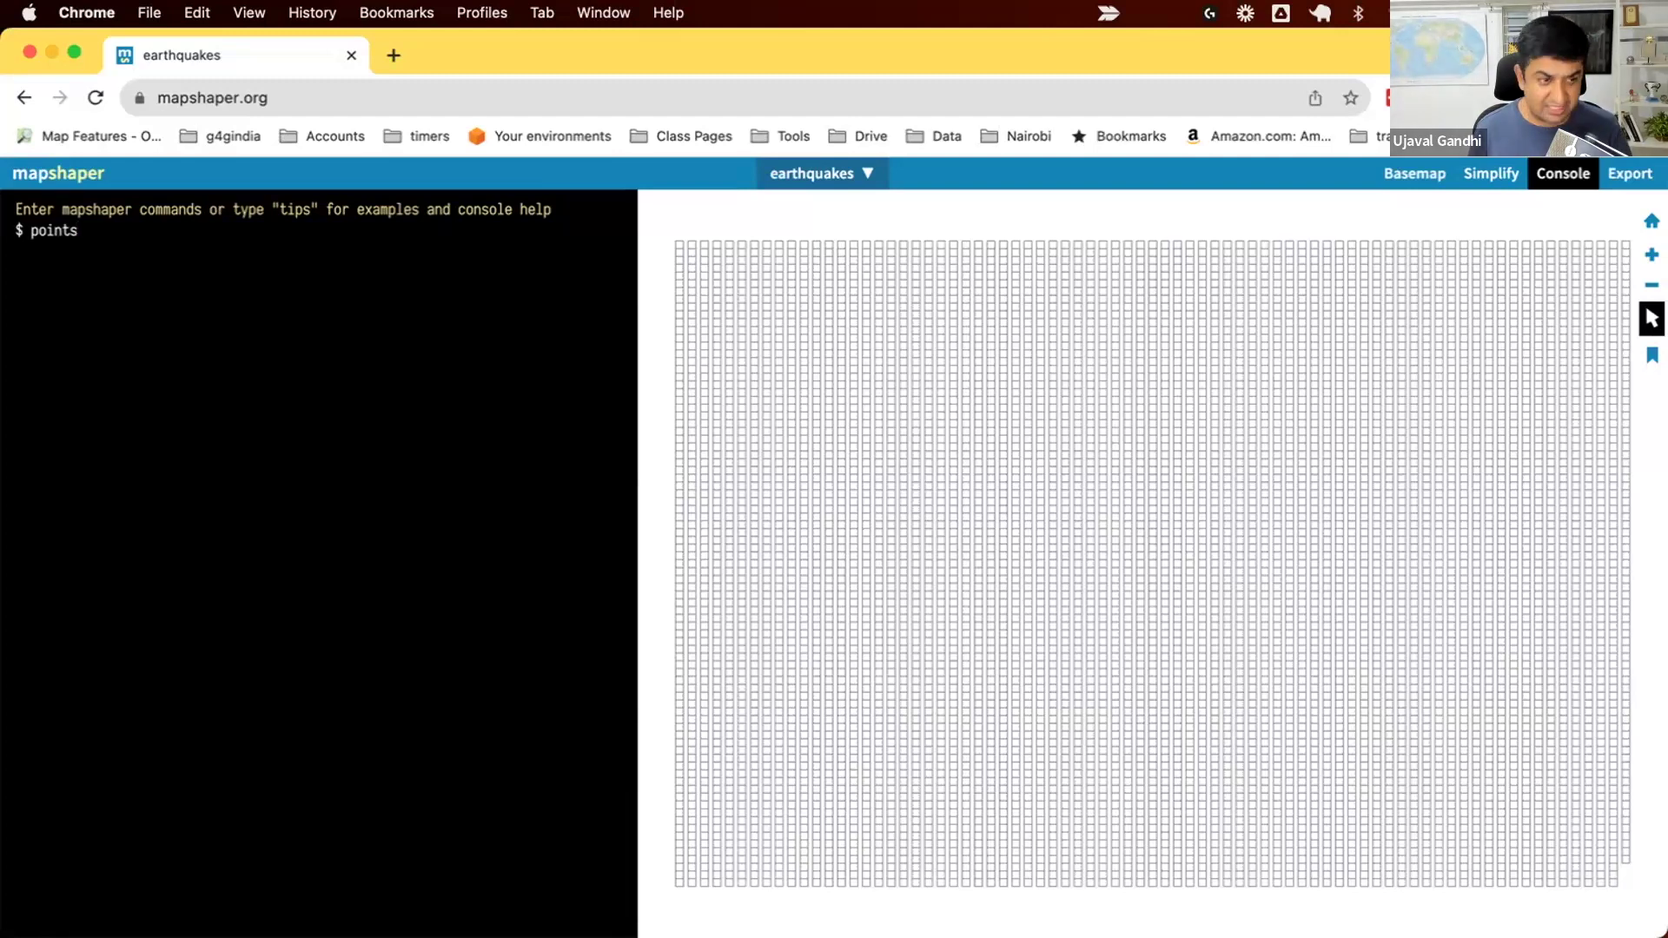
{"action": "key", "text": "Return"}
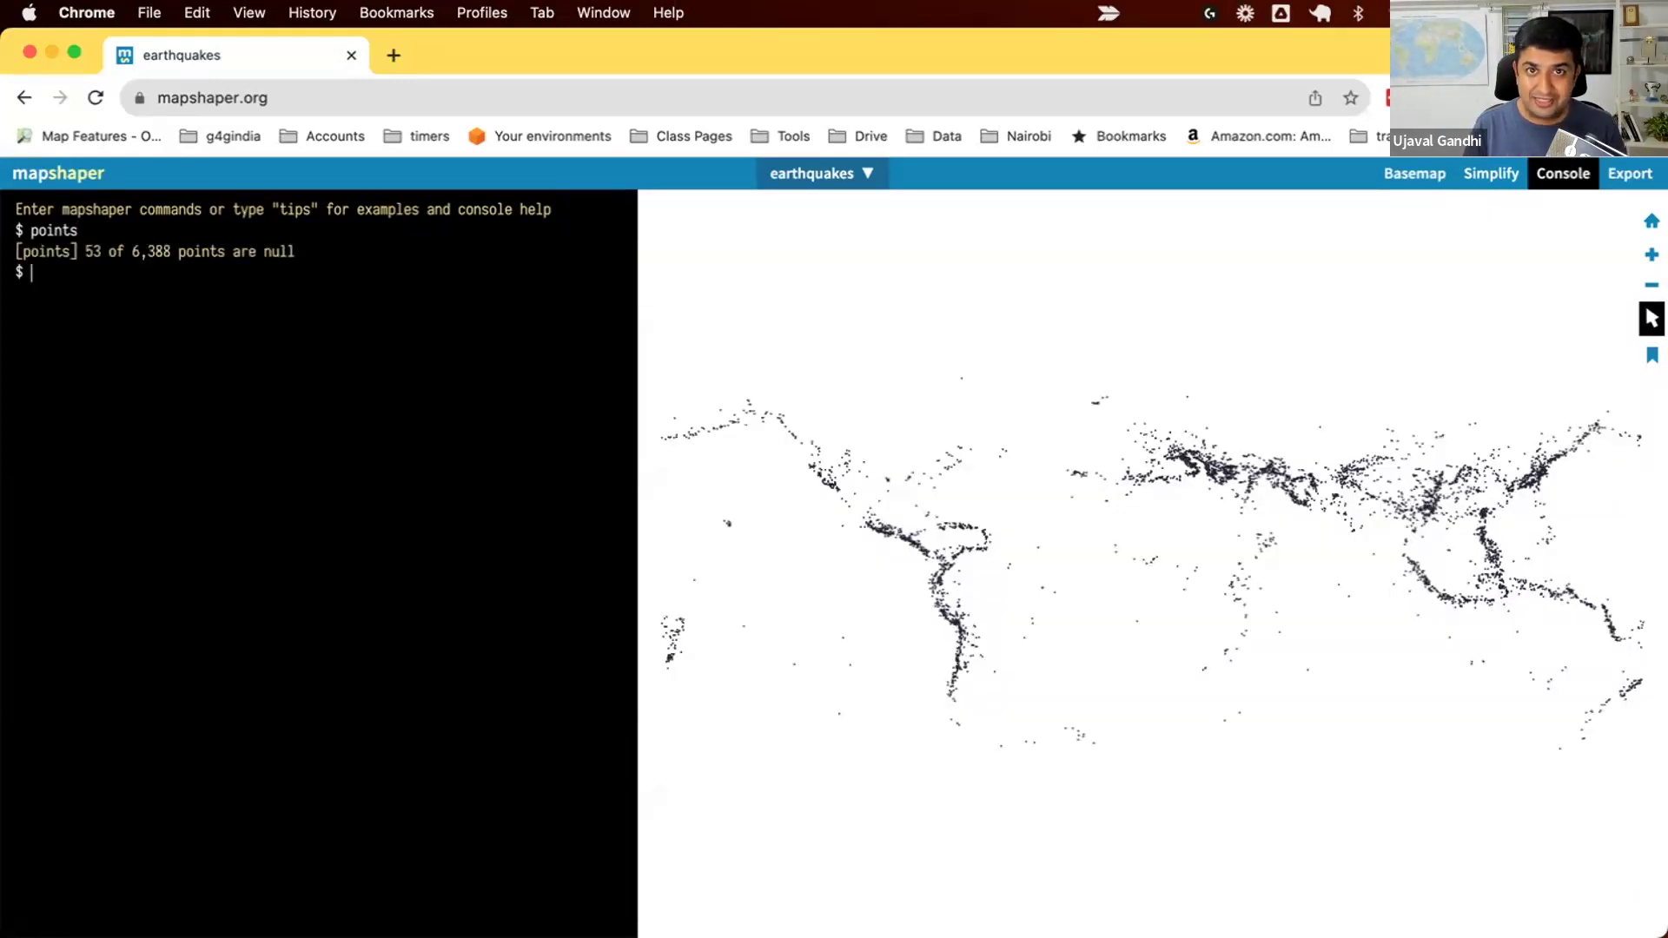
{"action": "left_click", "coordinate": [856, 175]}
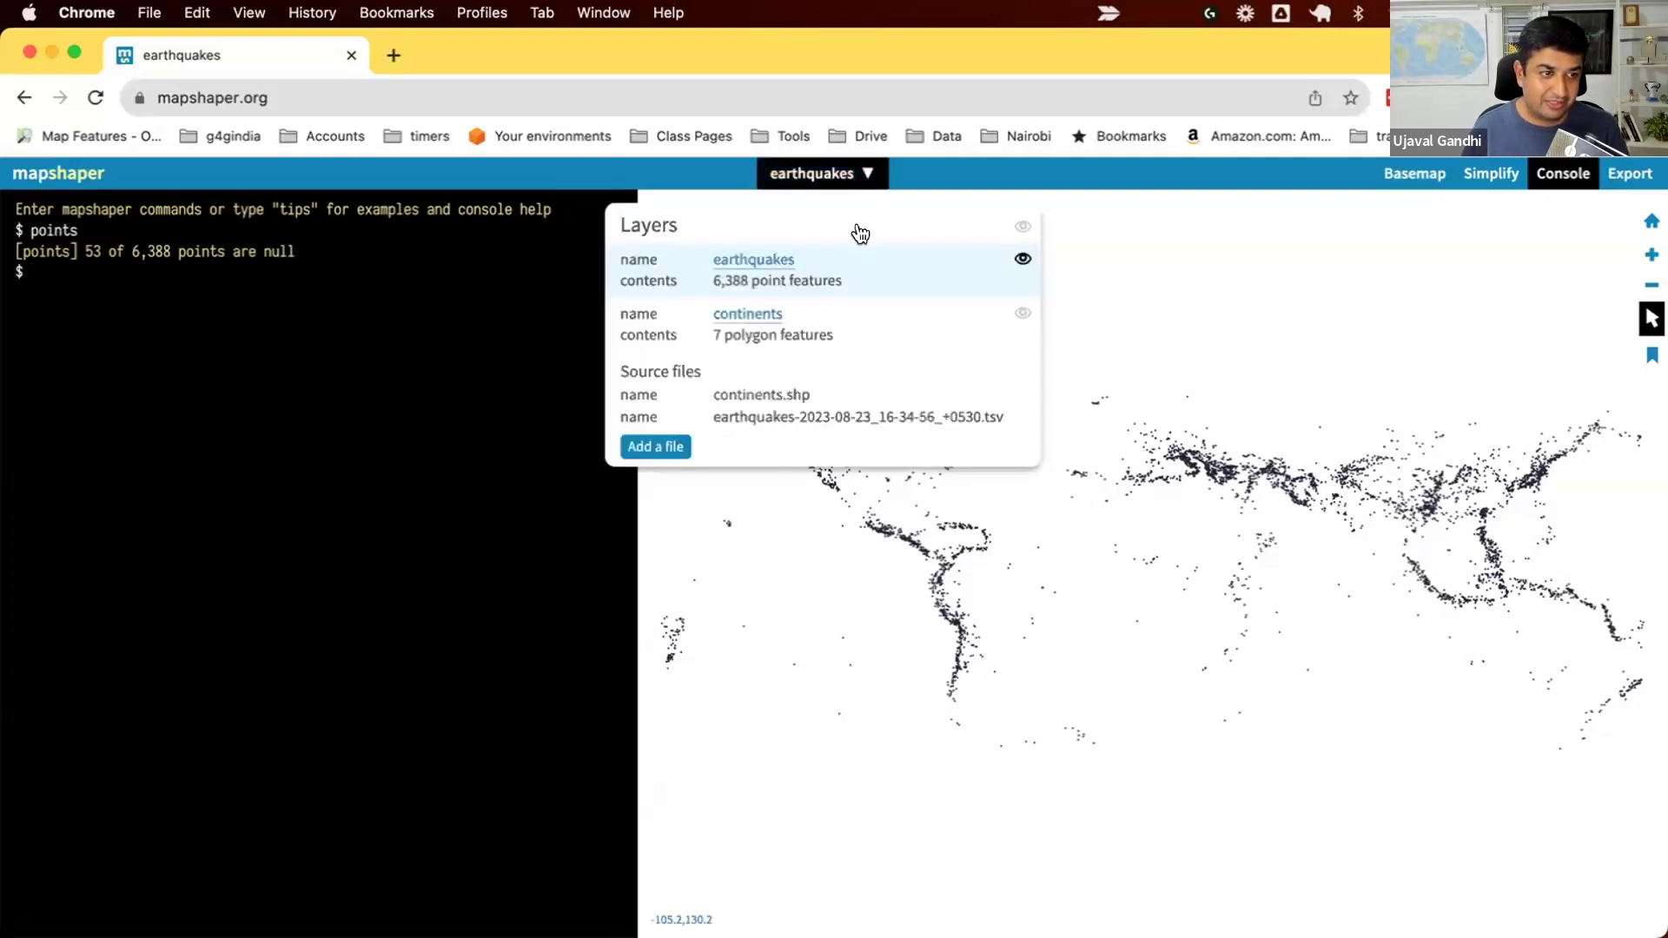
{"action": "left_click", "coordinate": [1020, 317]}
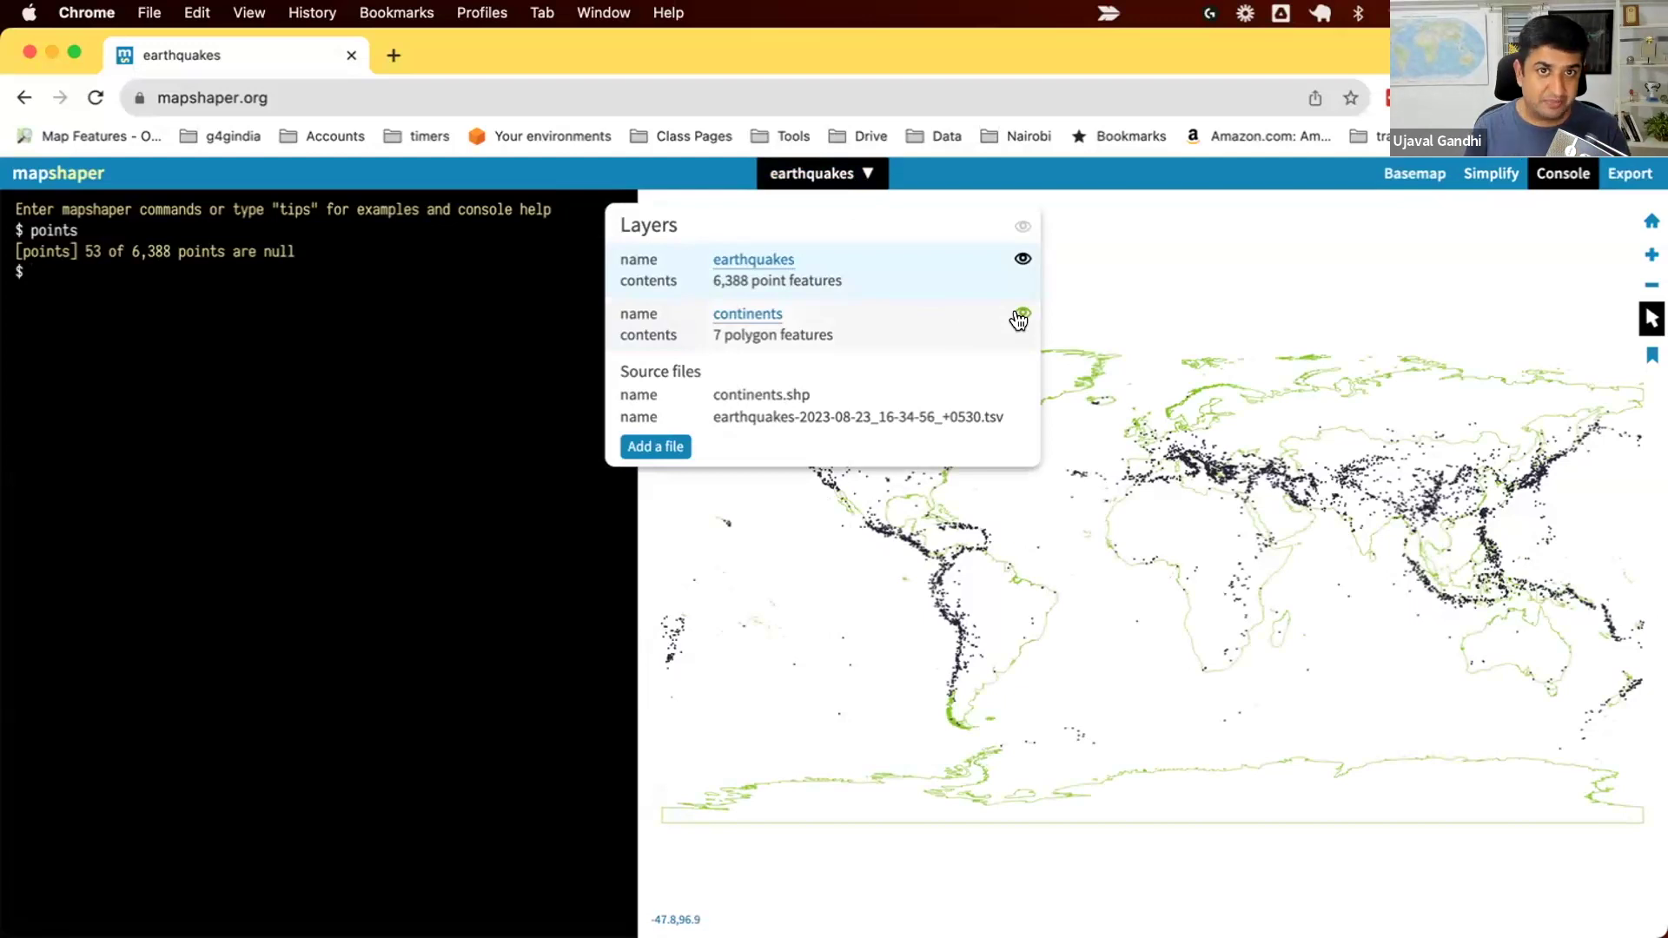
{"action": "left_click", "coordinate": [300, 439]}
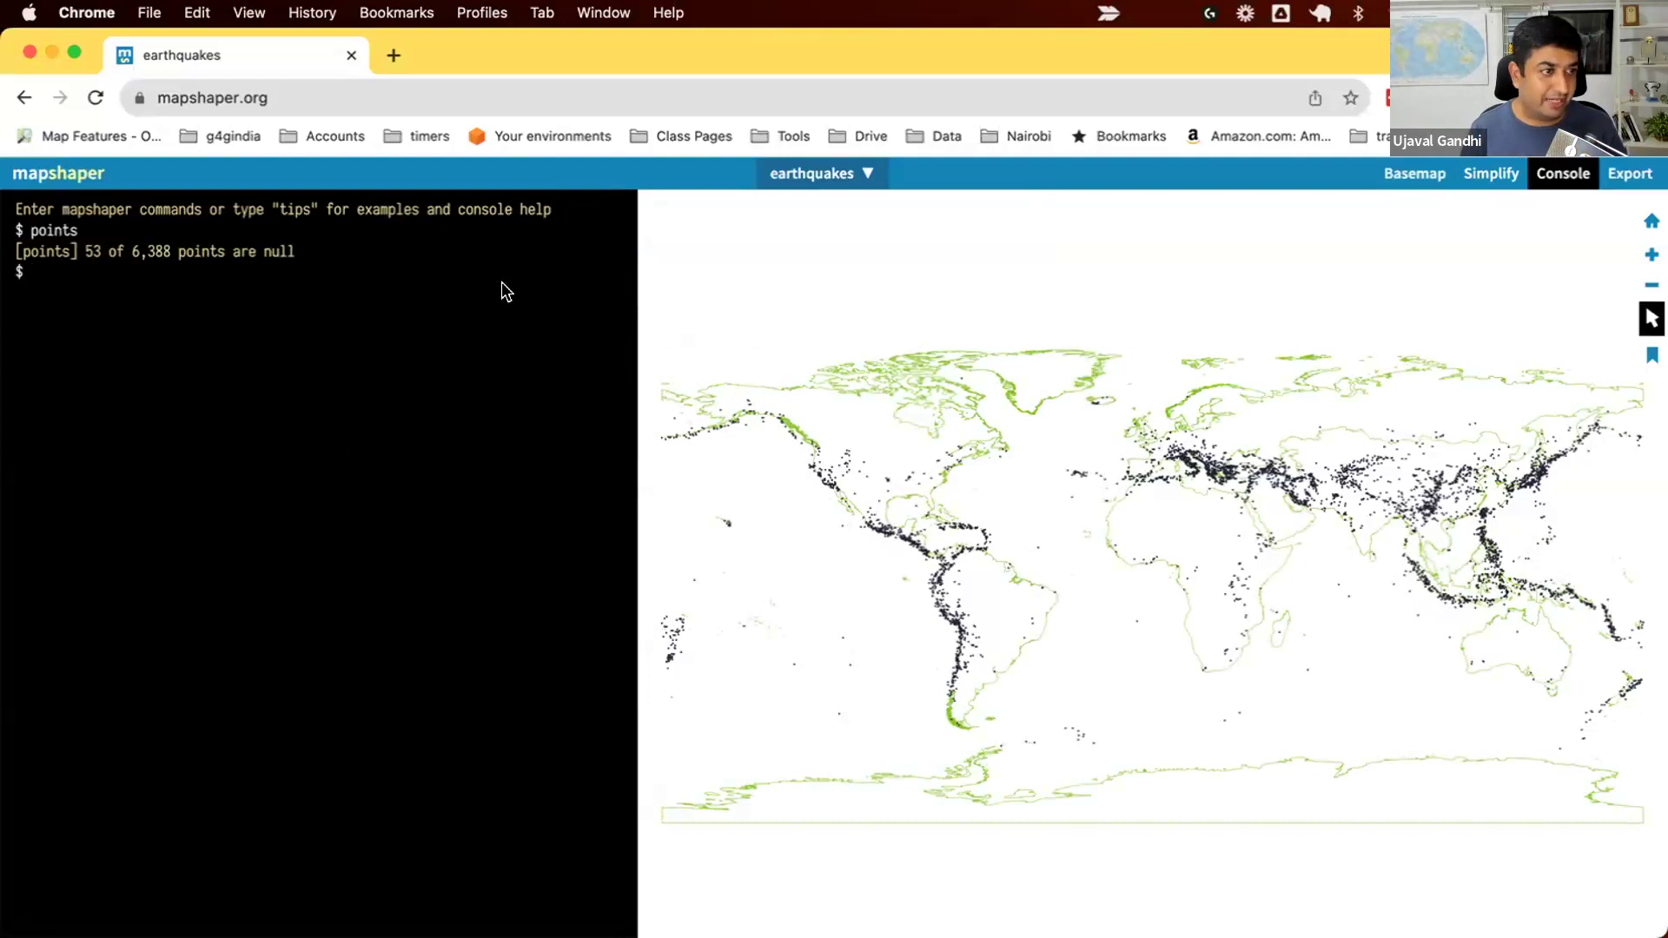
{"action": "left_click", "coordinate": [863, 179]}
{"action": "left_click", "coordinate": [774, 324]}
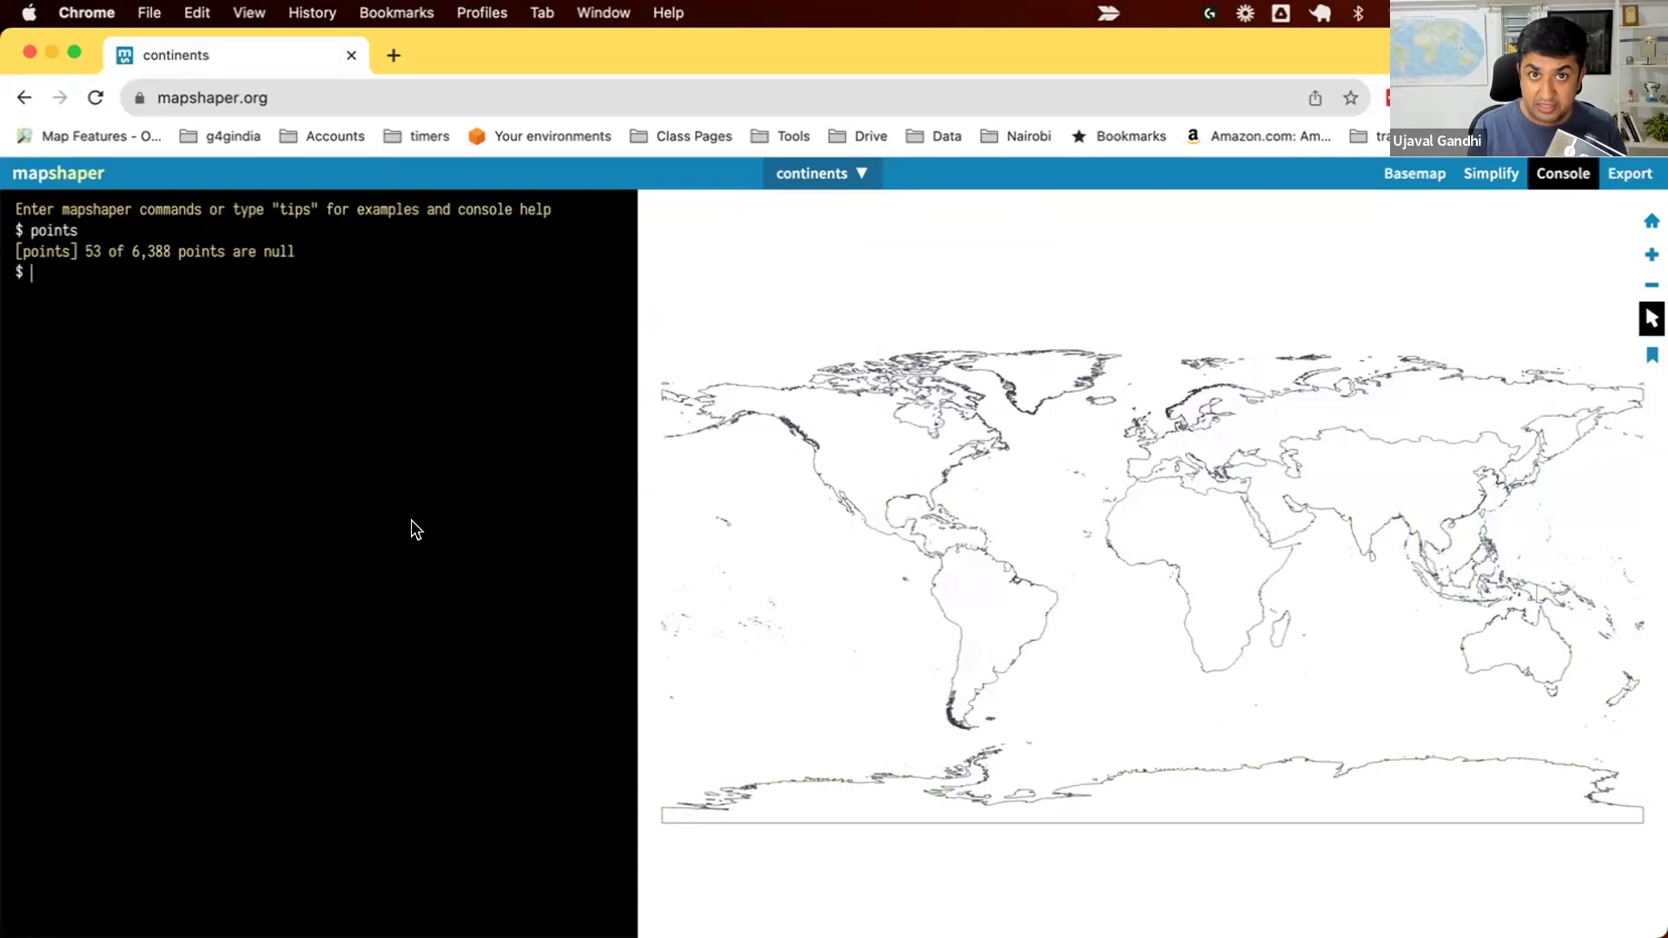
- Run filter CONTINENT=='South America' to keep only South America among the continents
{"action": "type", "text": "filt"}
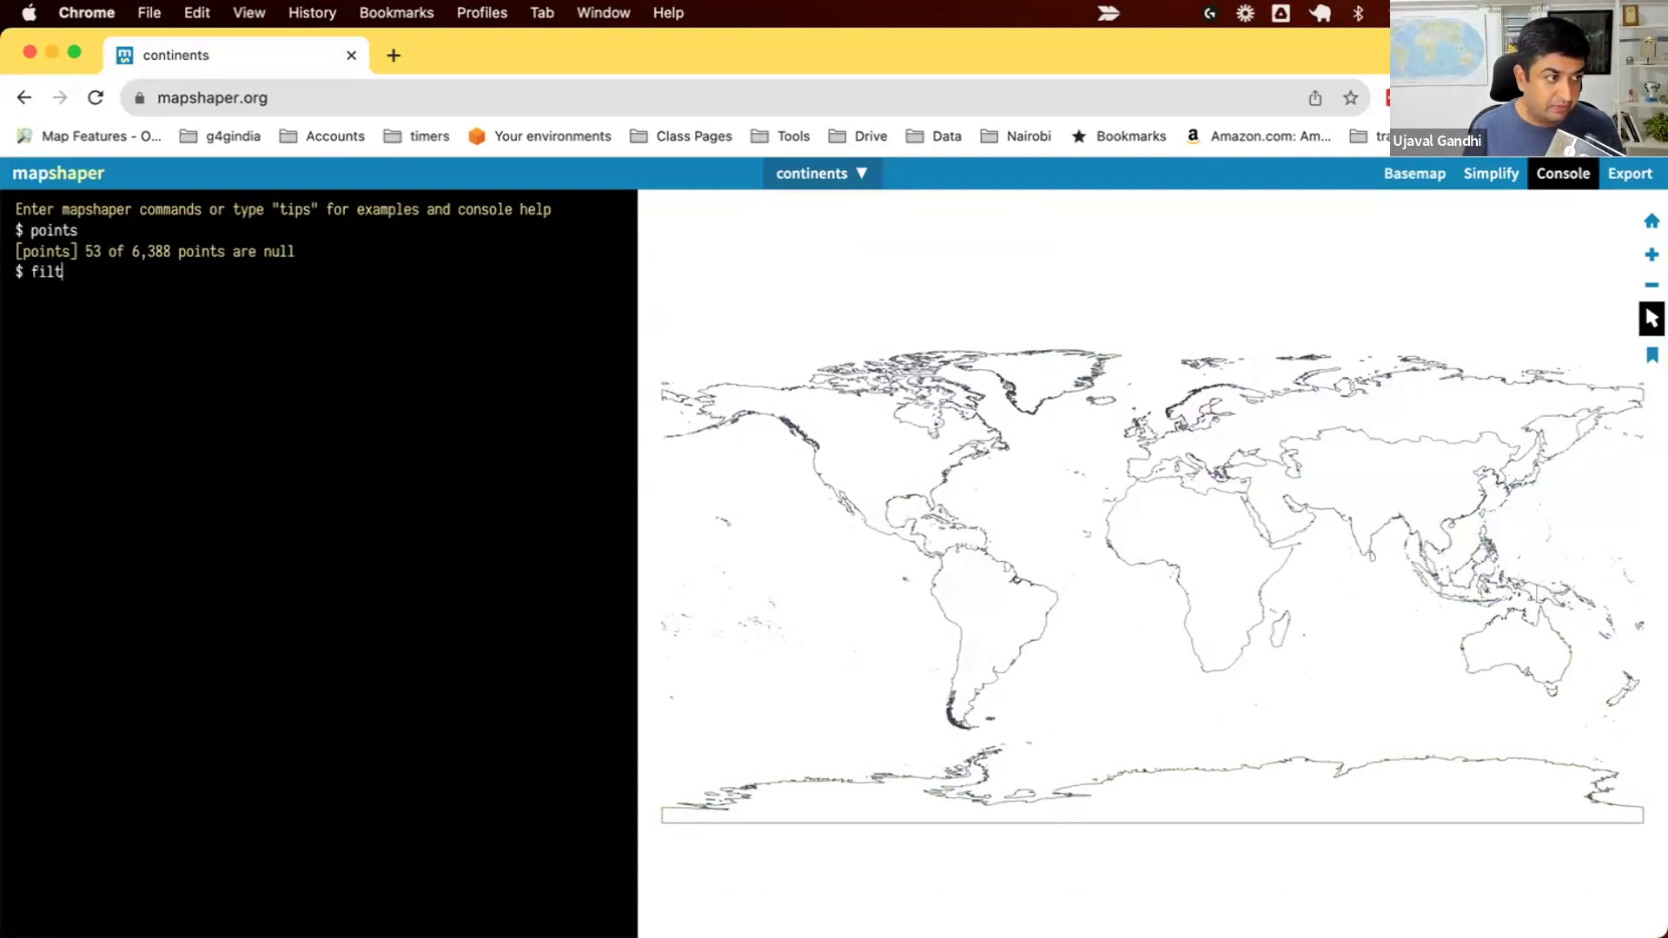
{"action": "type", "text": "ercont"}
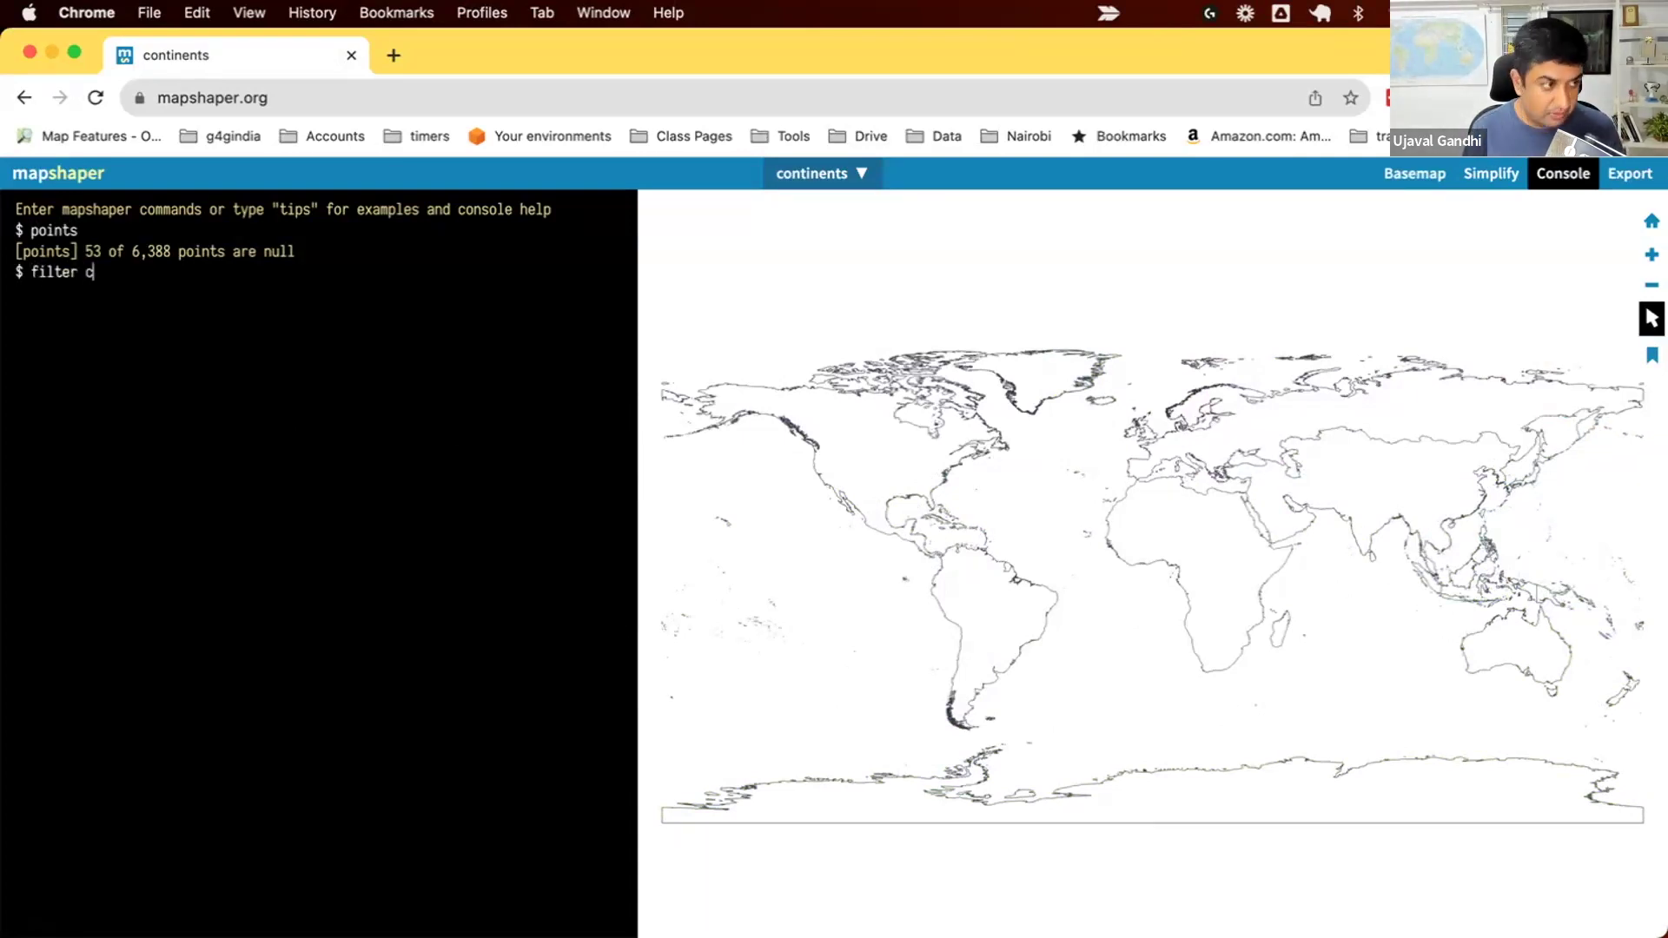
{"action": "key", "text": "BackSpace"}
{"action": "key", "text": "BackSpace"}
{"action": "key", "text": "BackSpace"}
{"action": "key", "text": "BackSpace"}
{"action": "type", "text": "CO"}
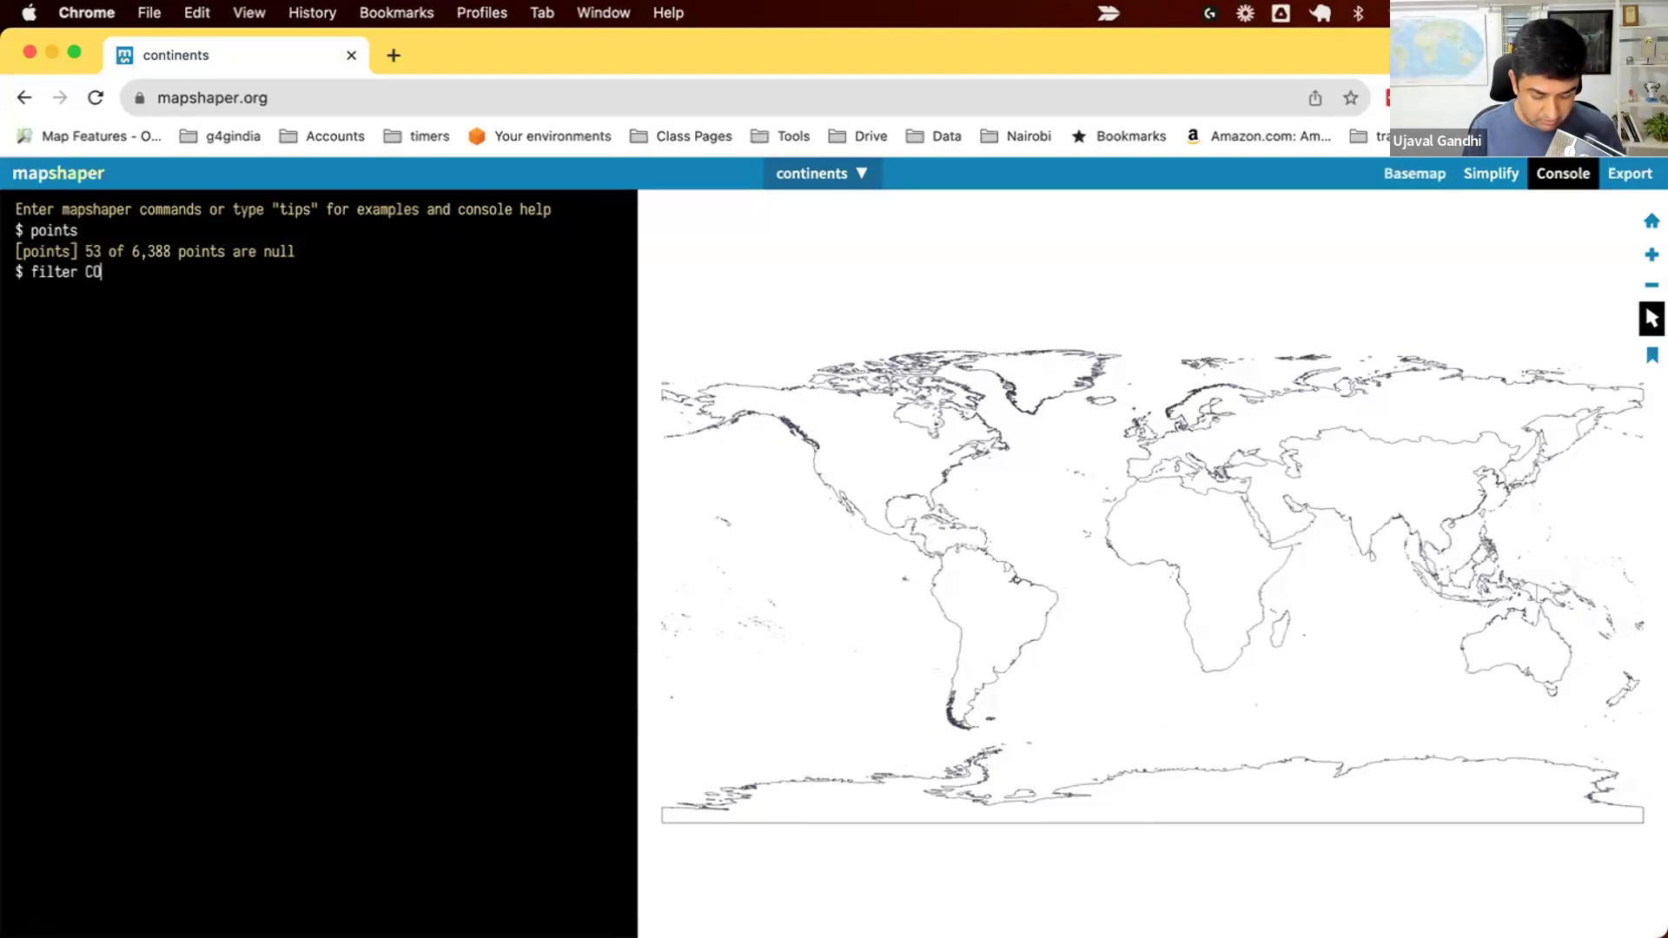
{"action": "type", "text": "NTINENT=="}
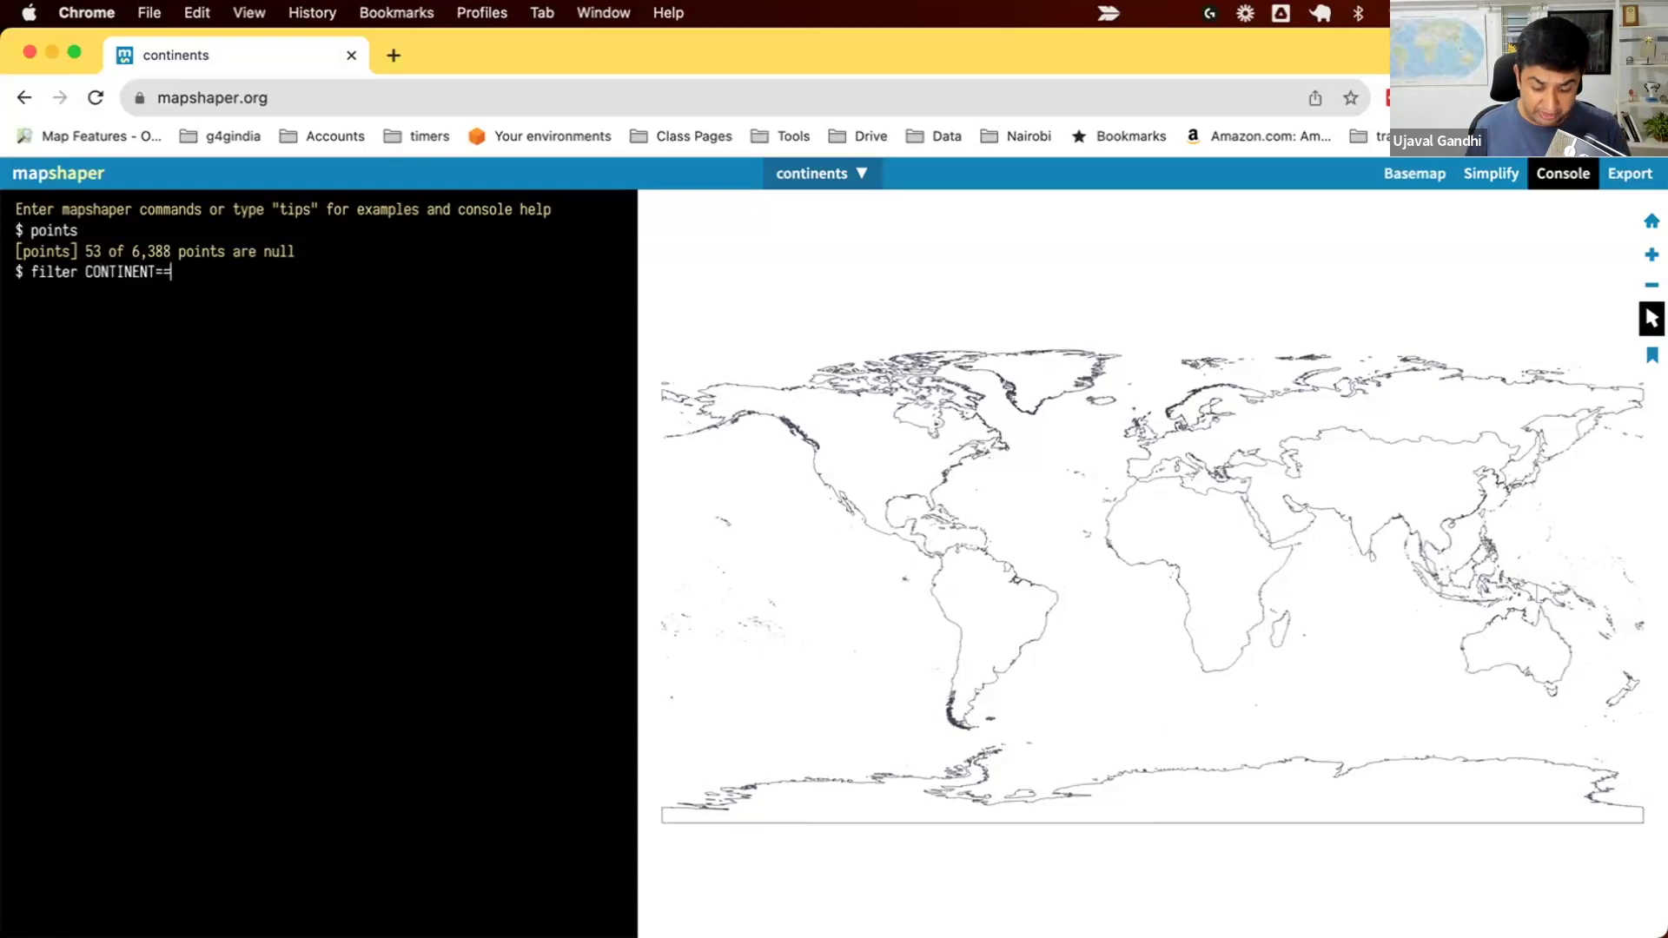
{"action": "type", "text": "'south"}
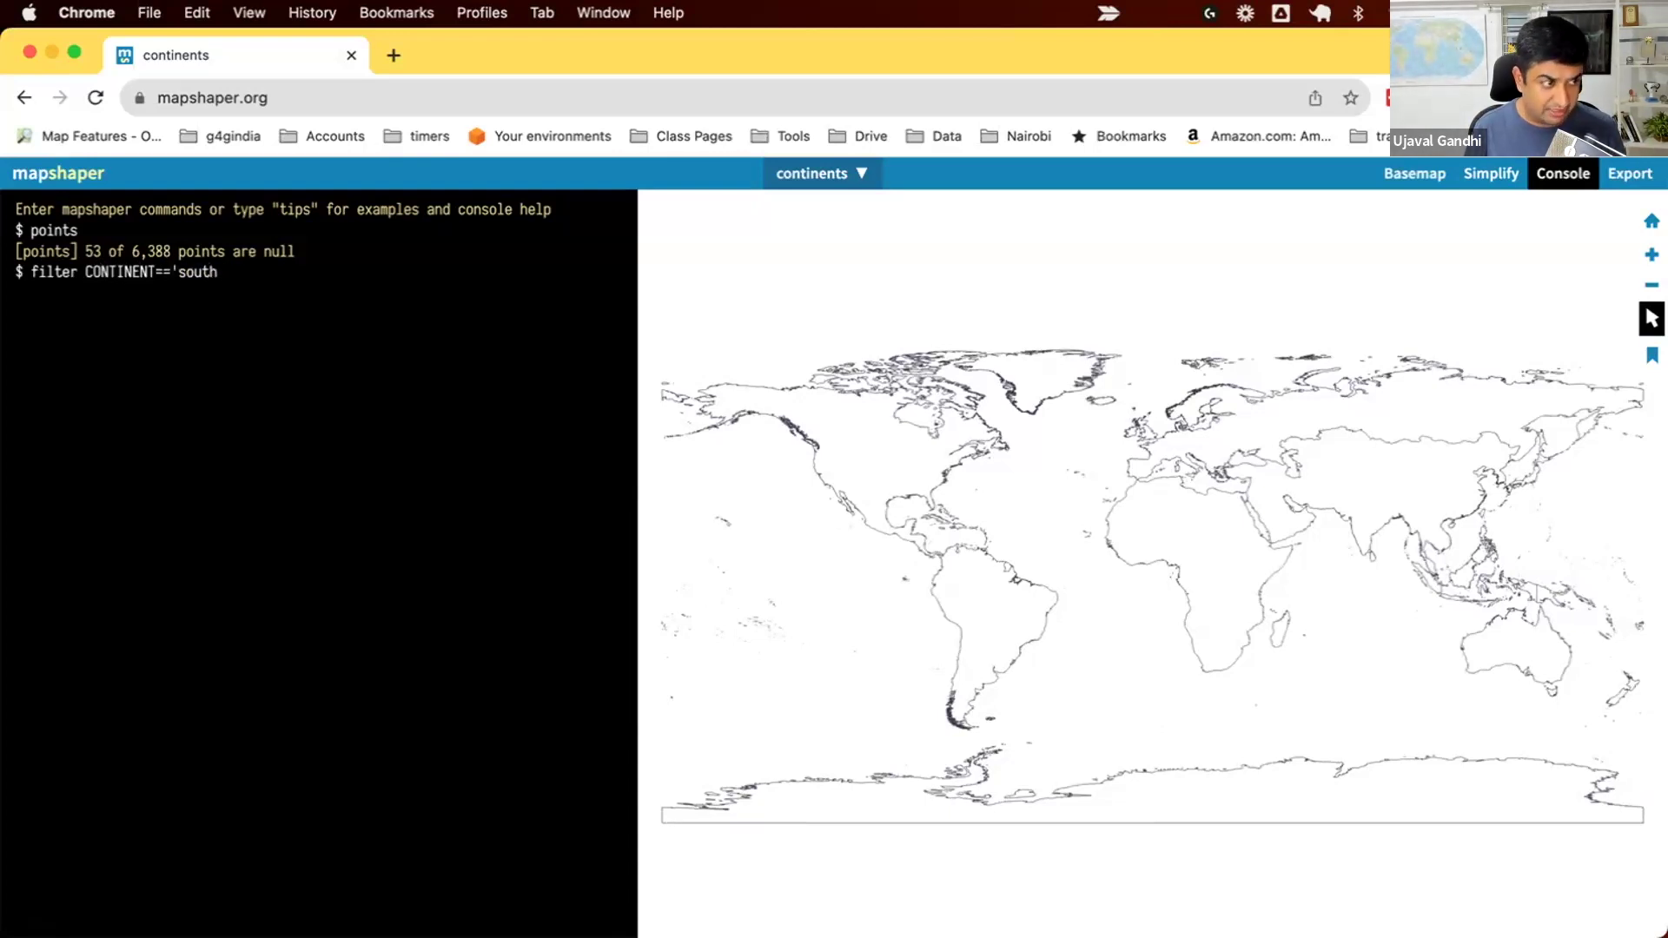
{"action": "key", "text": "BackSpace"}
{"action": "key", "text": "BackSpace"}
{"action": "key", "text": "BackSpace"}
{"action": "key", "text": "BackSpace"}
{"action": "key", "text": "BackSpace"}
{"action": "type", "text": "South A"}
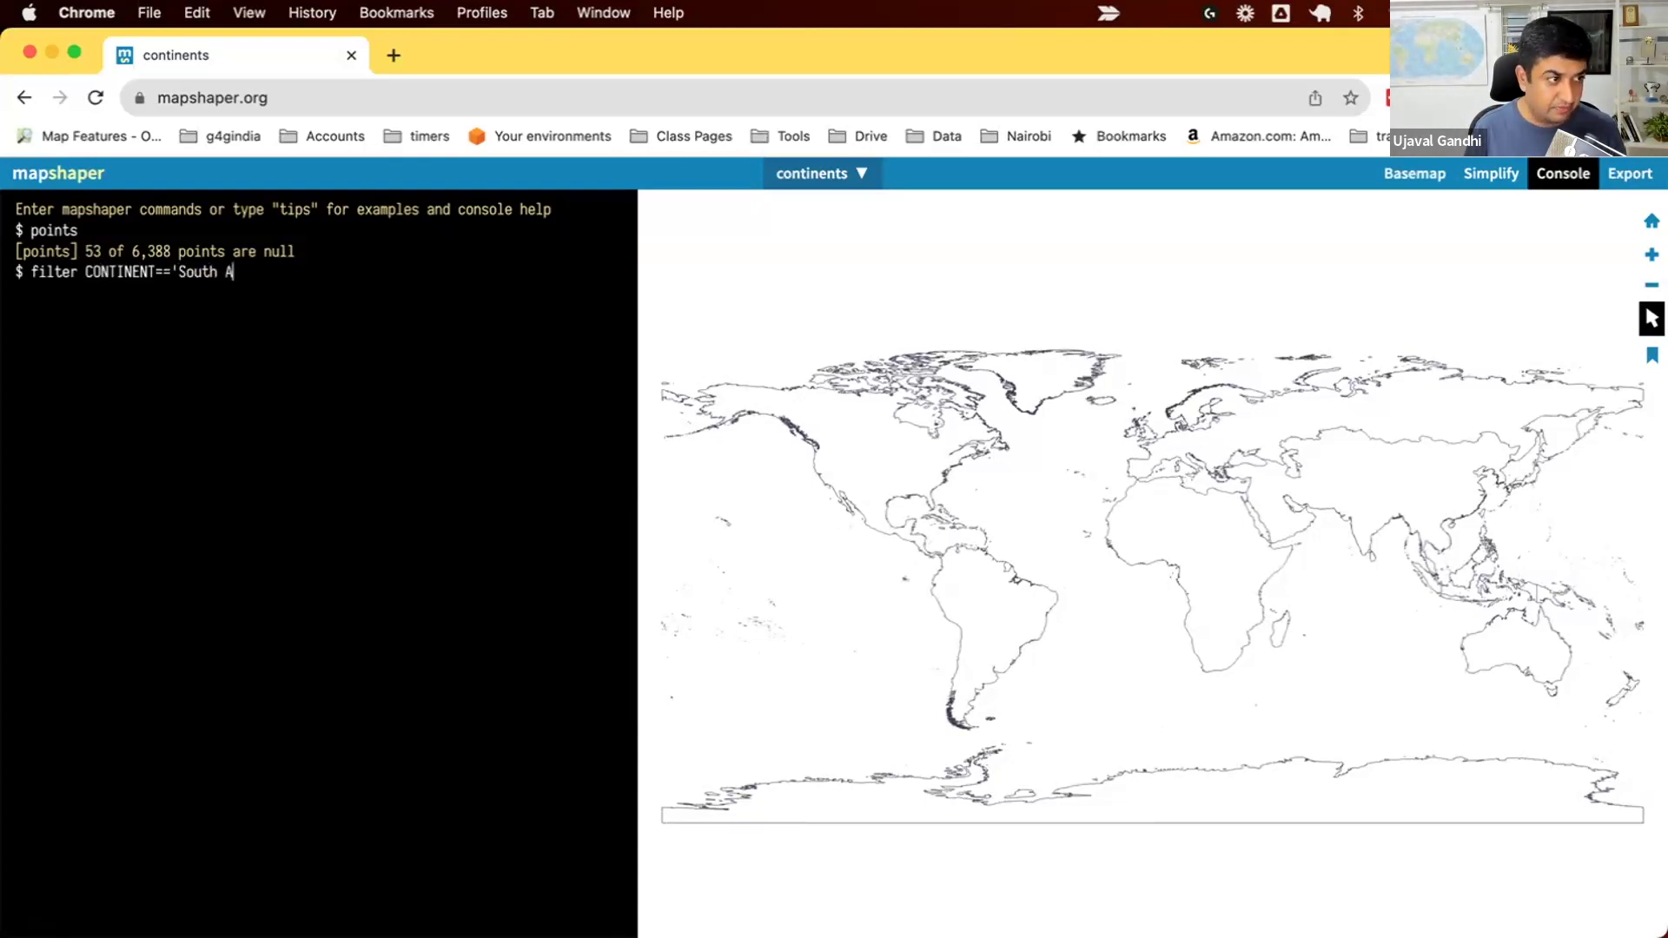
{"action": "type", "text": "merica'"}
{"action": "key", "text": "Return"}
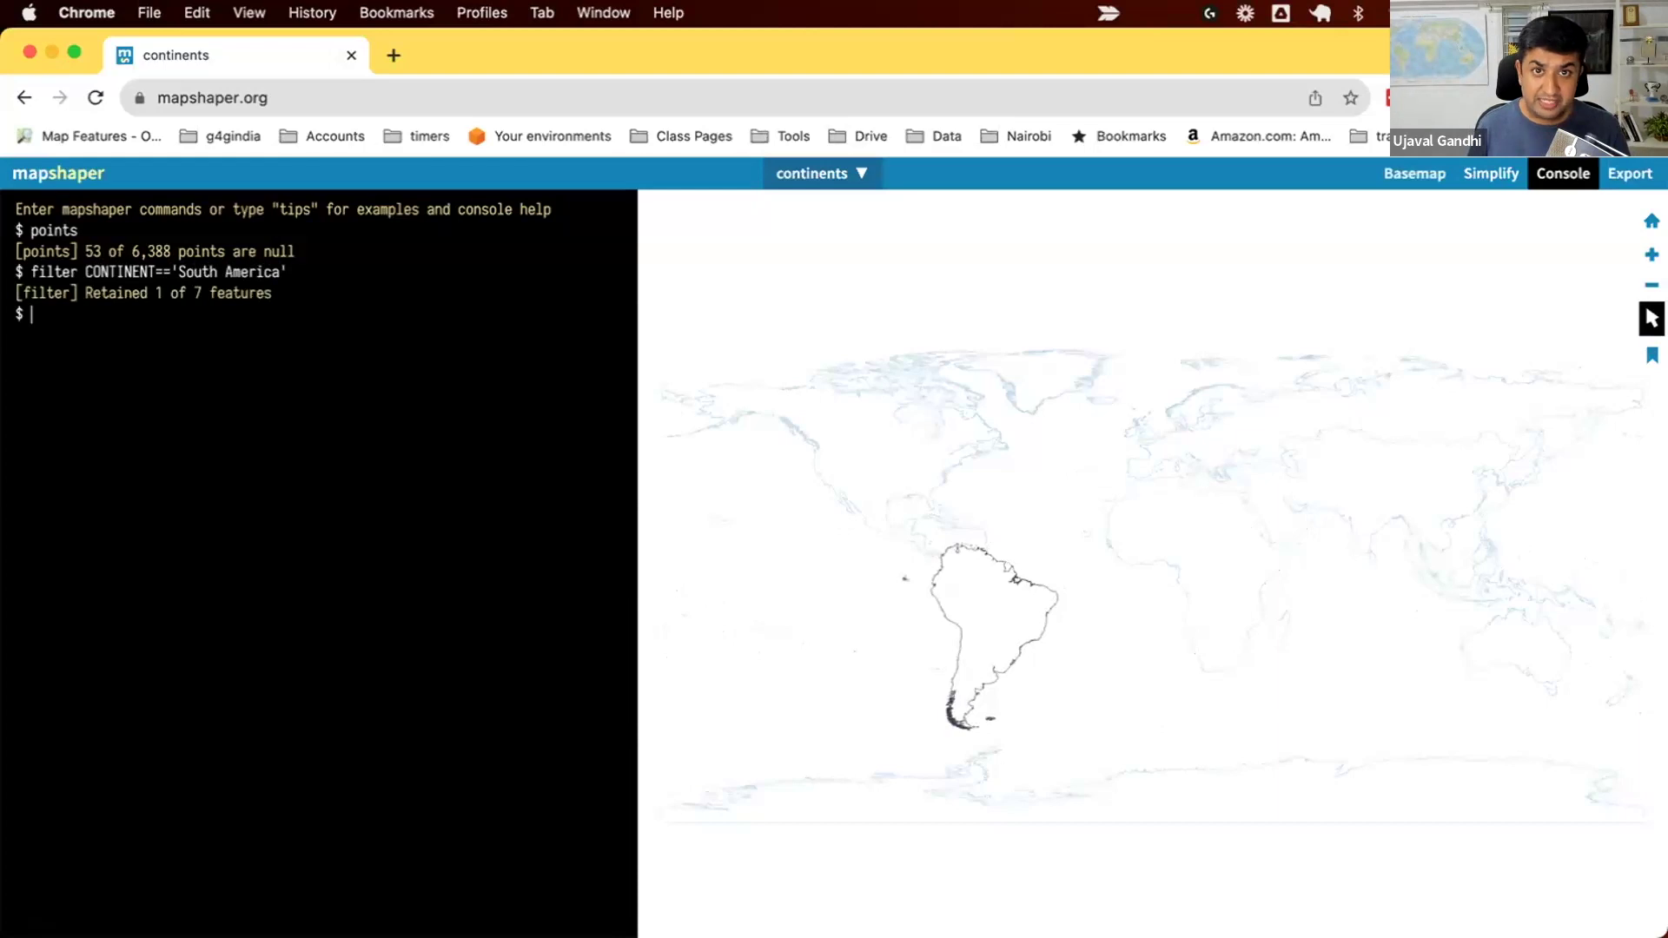
- Show the earthquake points and make the earthquakes layer active
{"action": "left_click", "coordinate": [826, 172]}
{"action": "left_click", "coordinate": [1020, 259]}
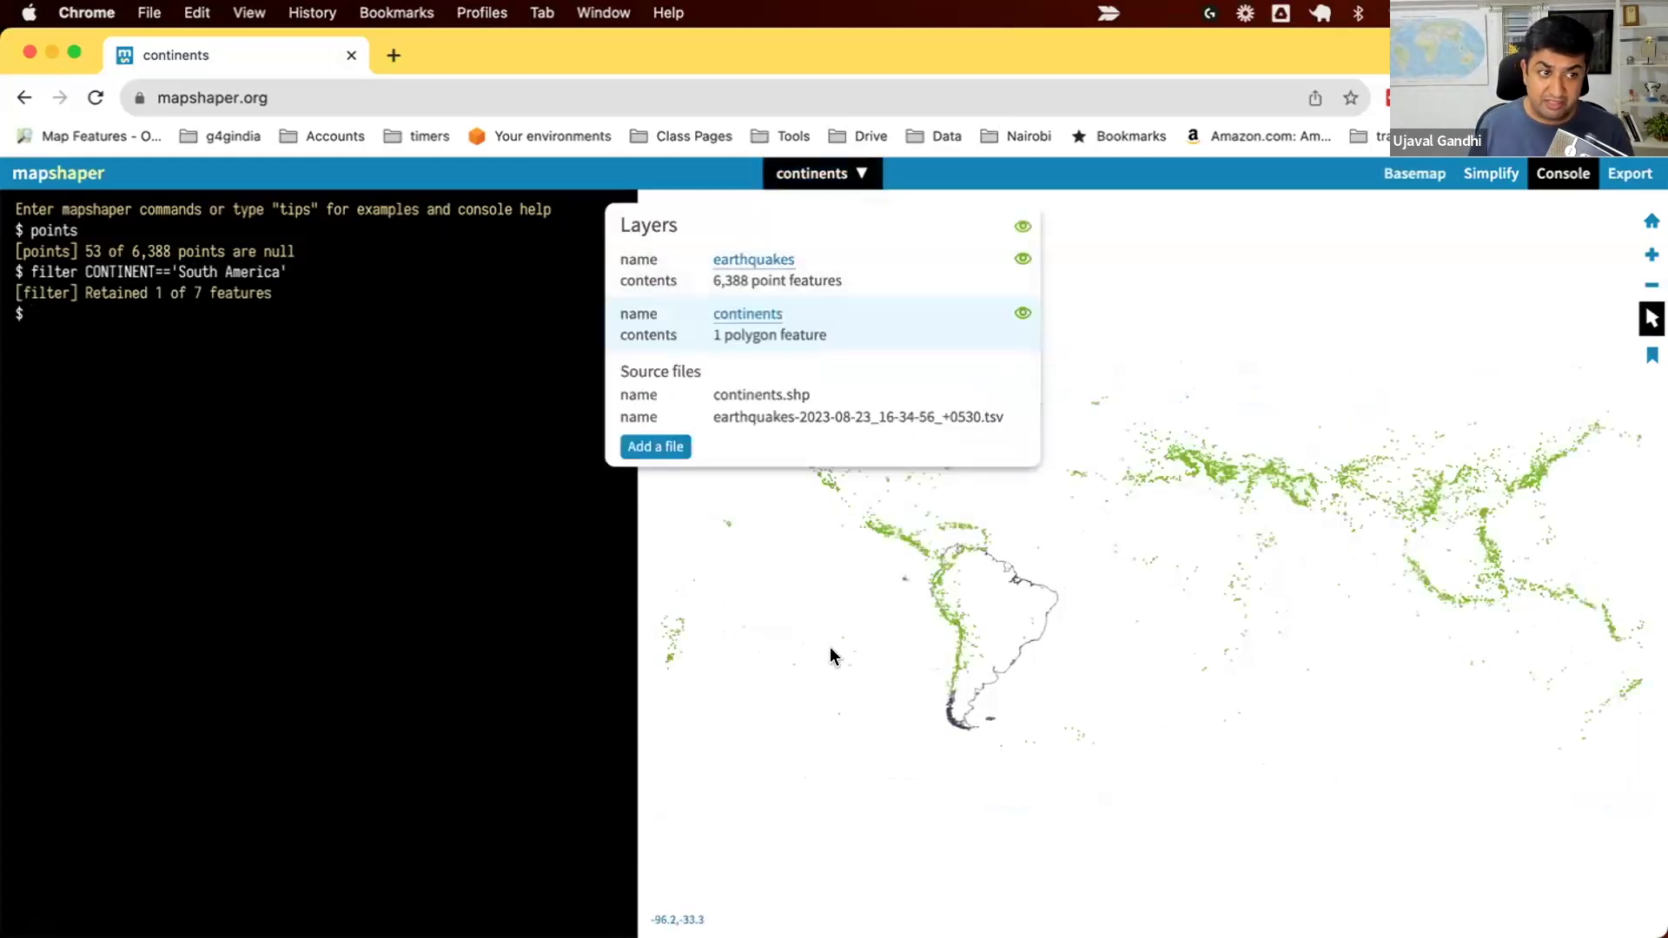
{"action": "left_click", "coordinate": [886, 267]}
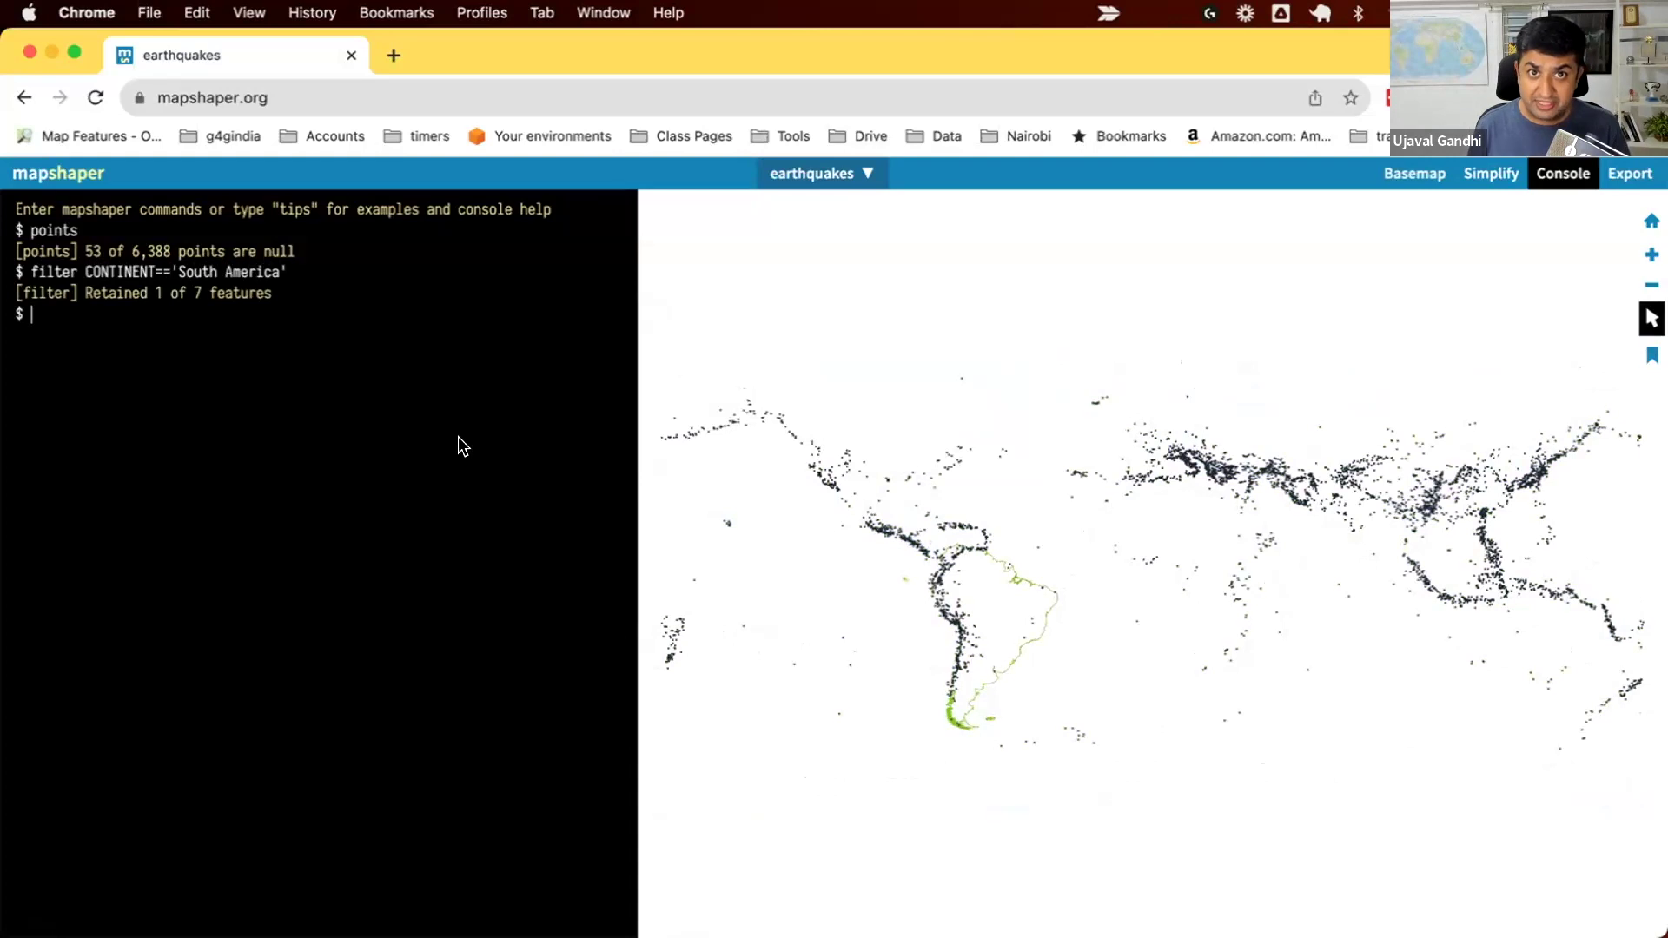
- Run clip continents to keep only earthquakes inside South America, then inspect some points
{"action": "type", "text": "clip"}
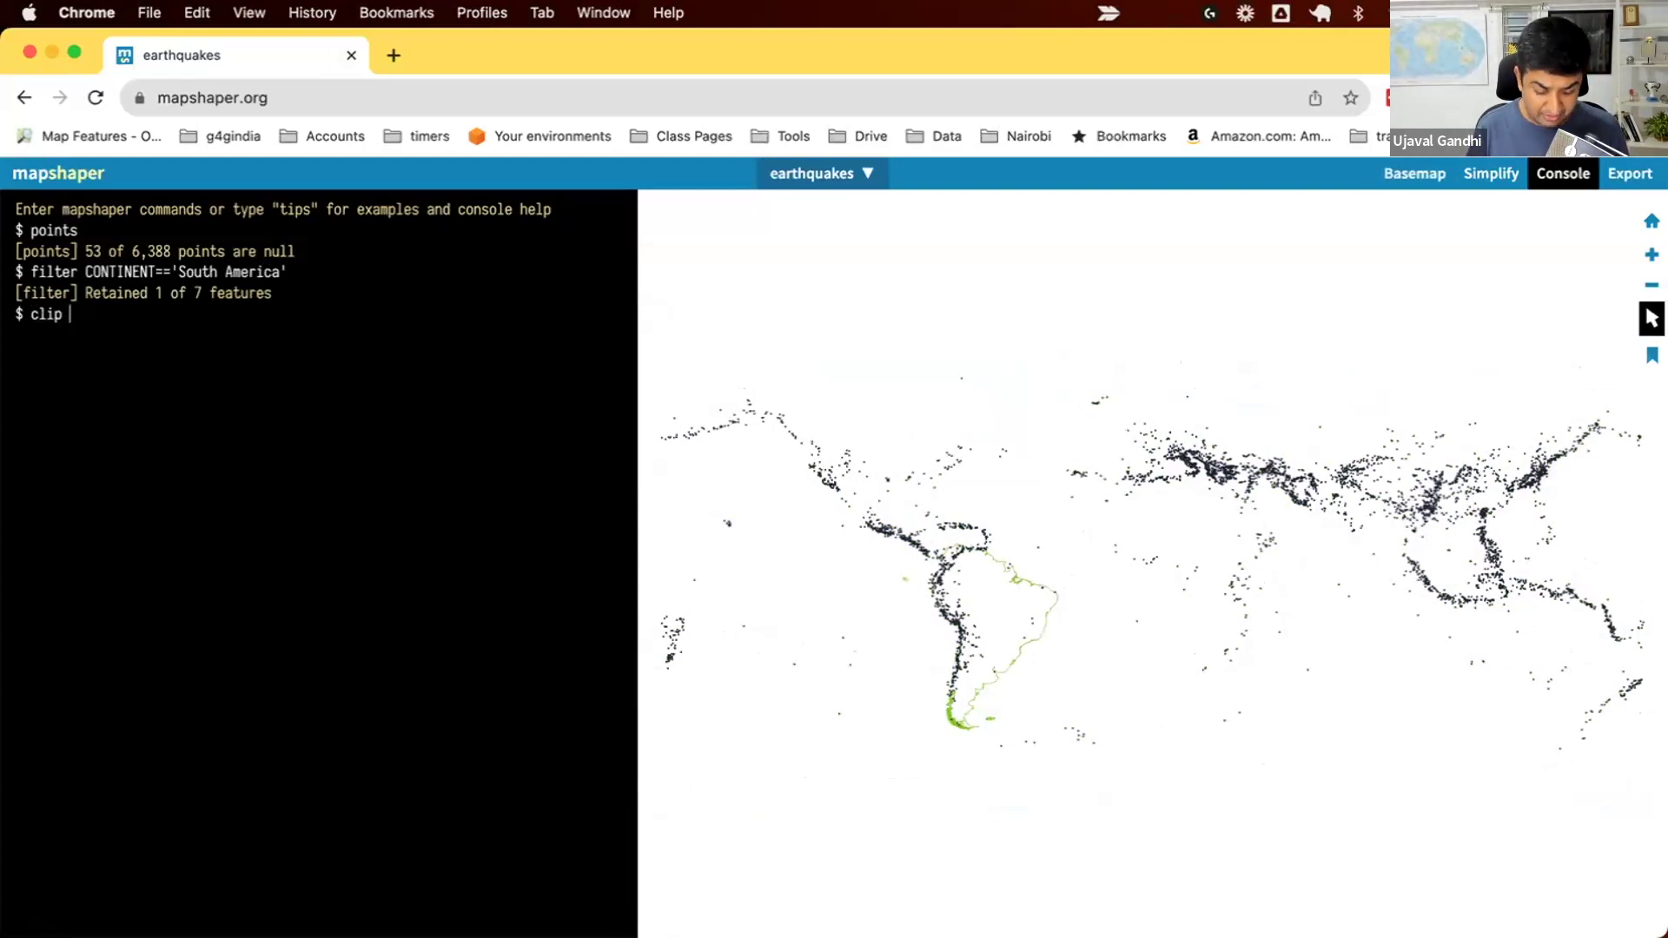
{"action": "type", "text": " contien"}
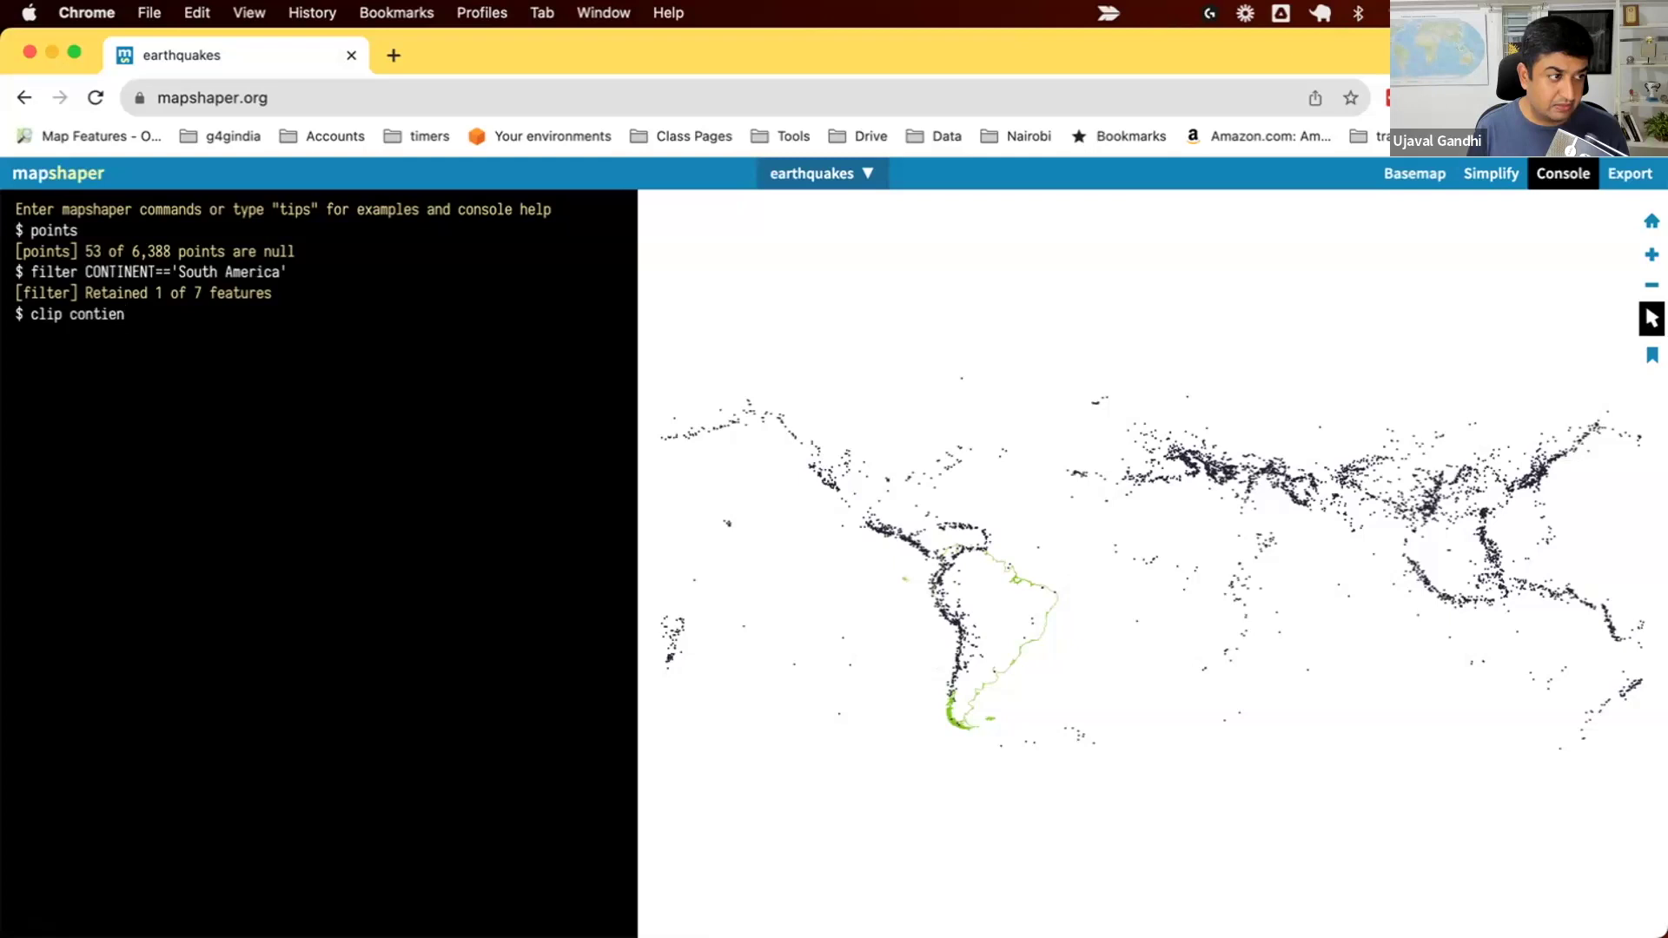
{"action": "key", "text": "BackSpace"}
{"action": "key", "text": "BackSpace"}
{"action": "key", "text": "BackSpace"}
{"action": "type", "text": "inents"}
{"action": "key", "text": "Return"}
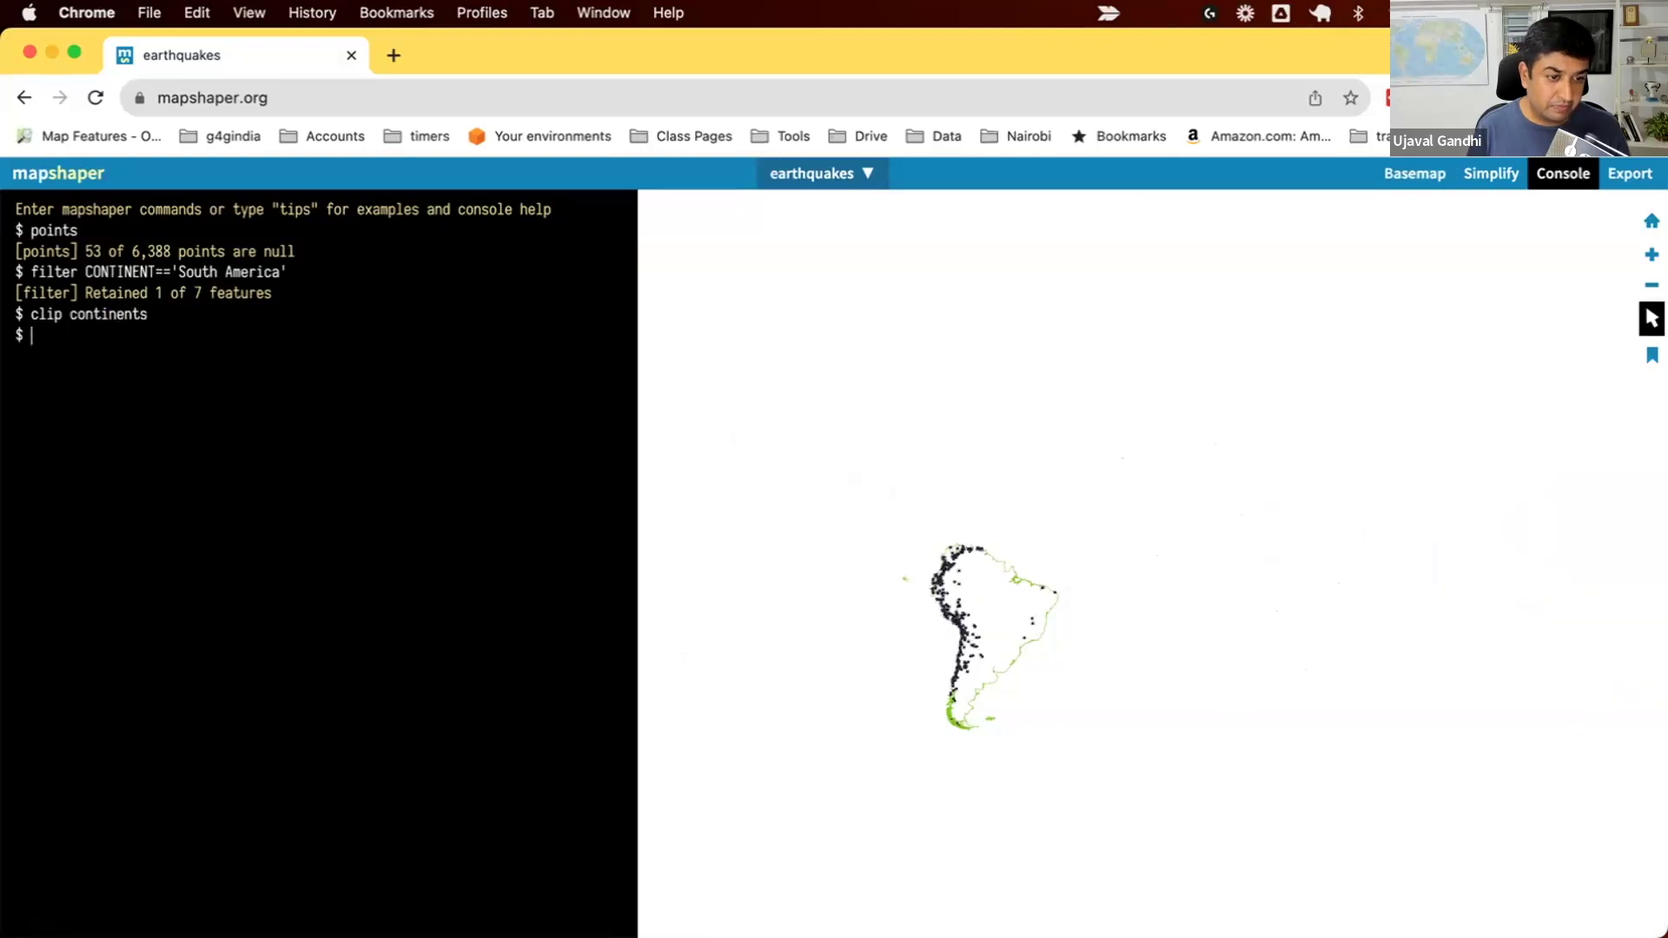
{"action": "mouse_move", "coordinate": [973, 636]}
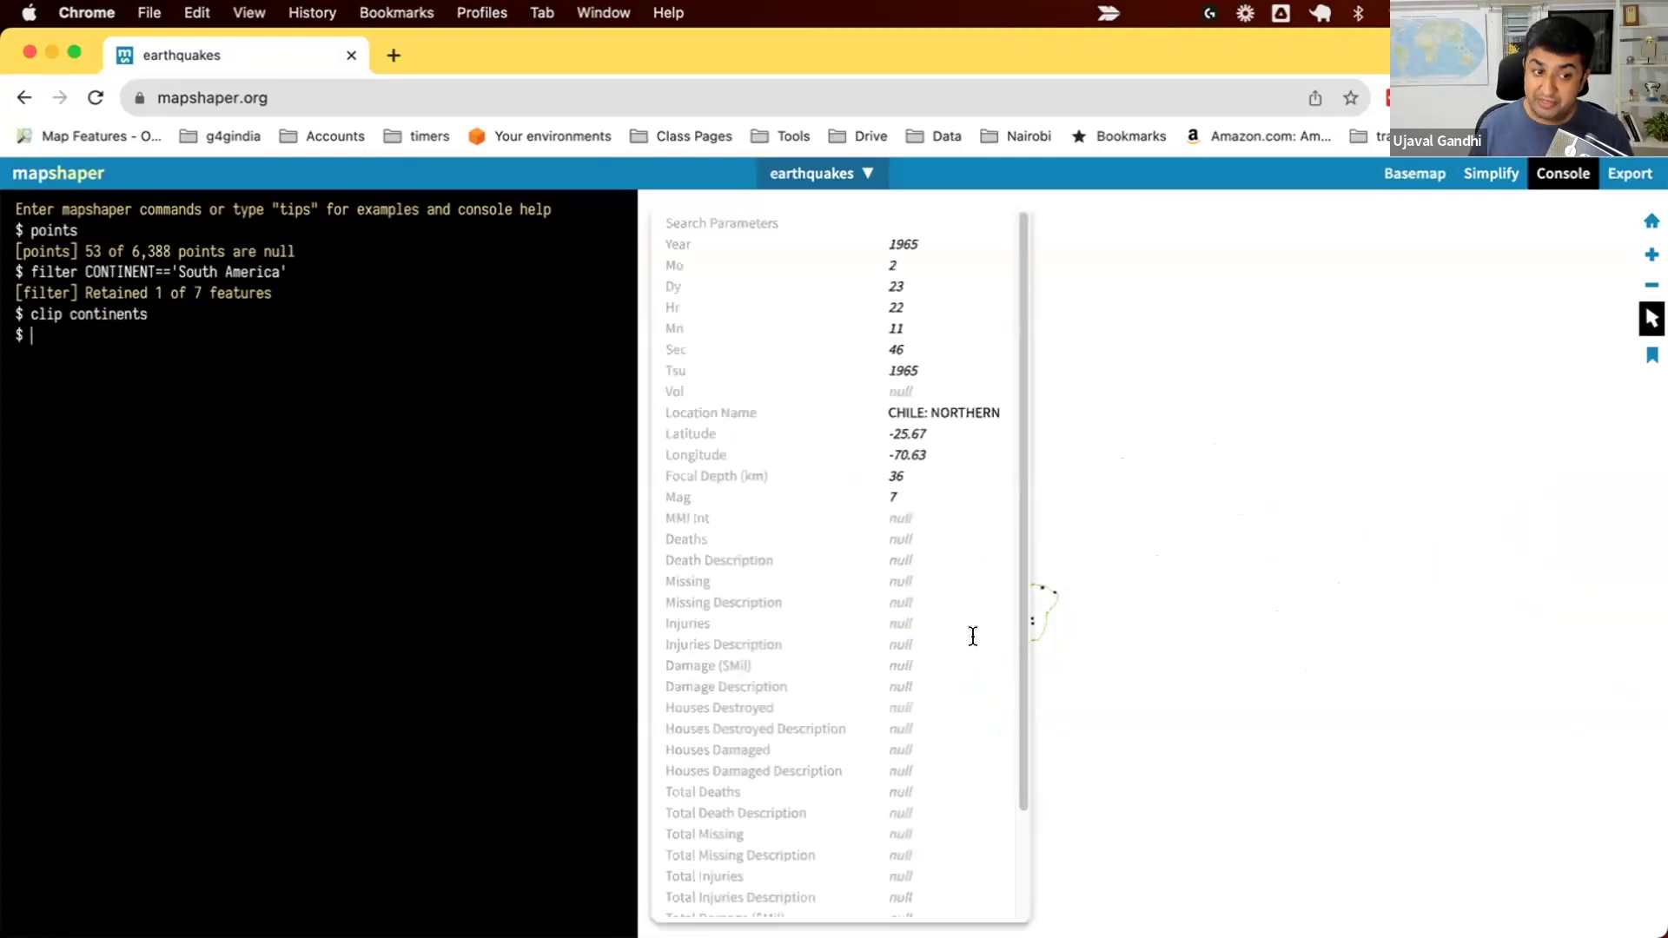
{"action": "mouse_move", "coordinate": [914, 653]}
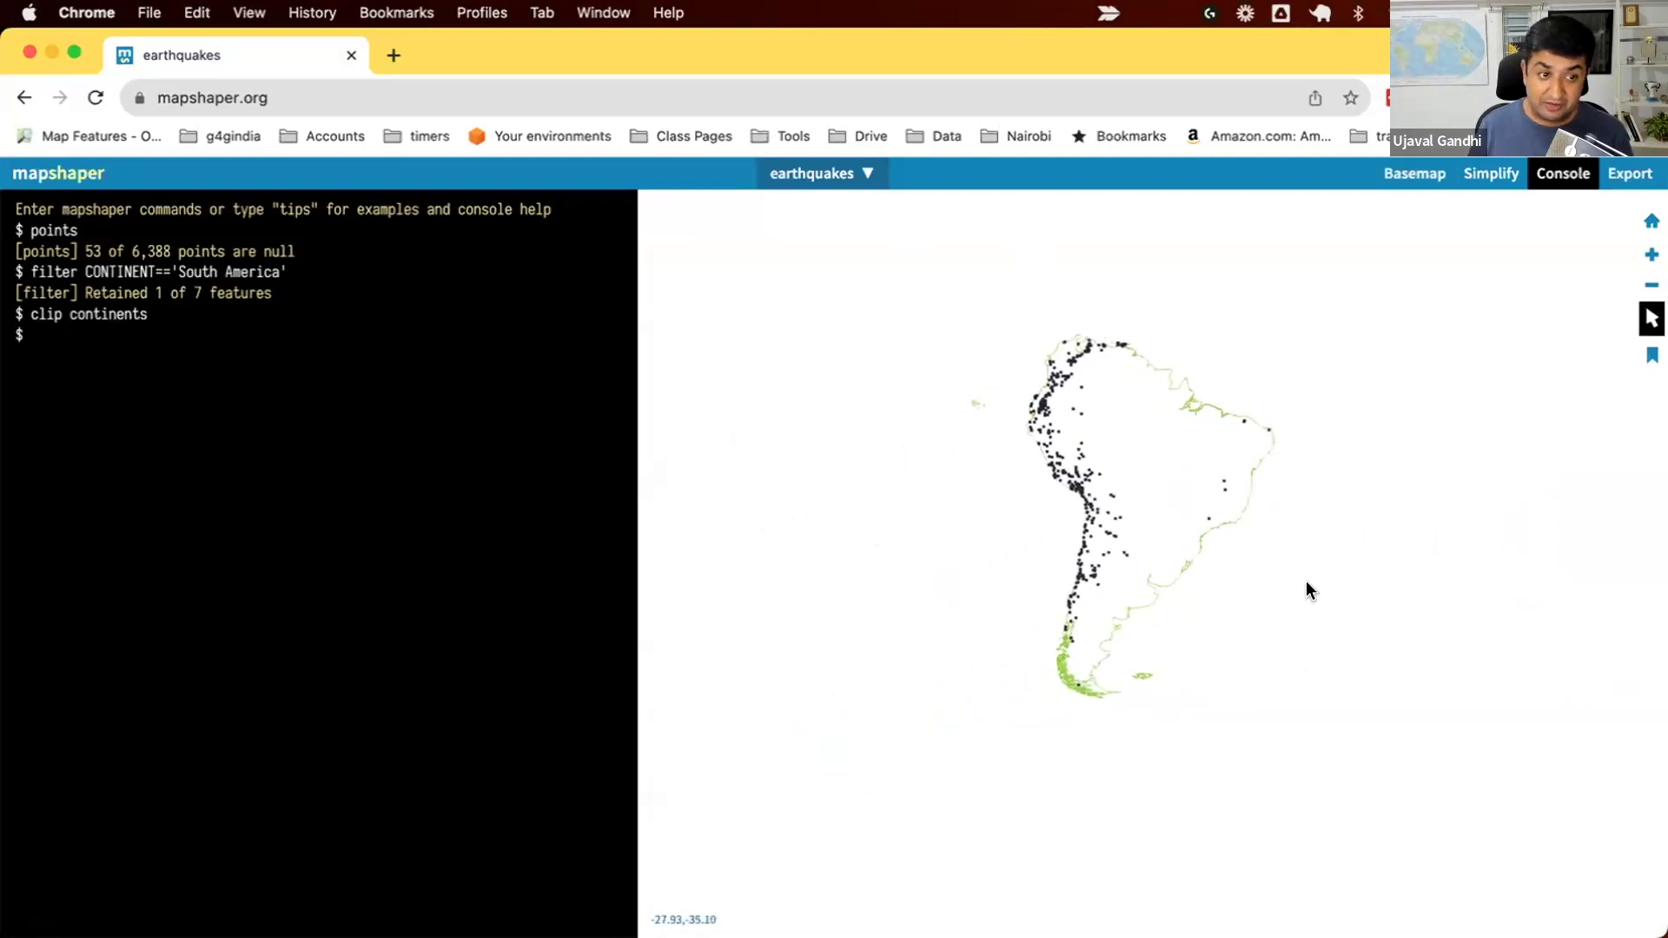
{"action": "scroll", "coordinate": [1309, 591], "scroll_direction": "up", "scroll_amount": 3}
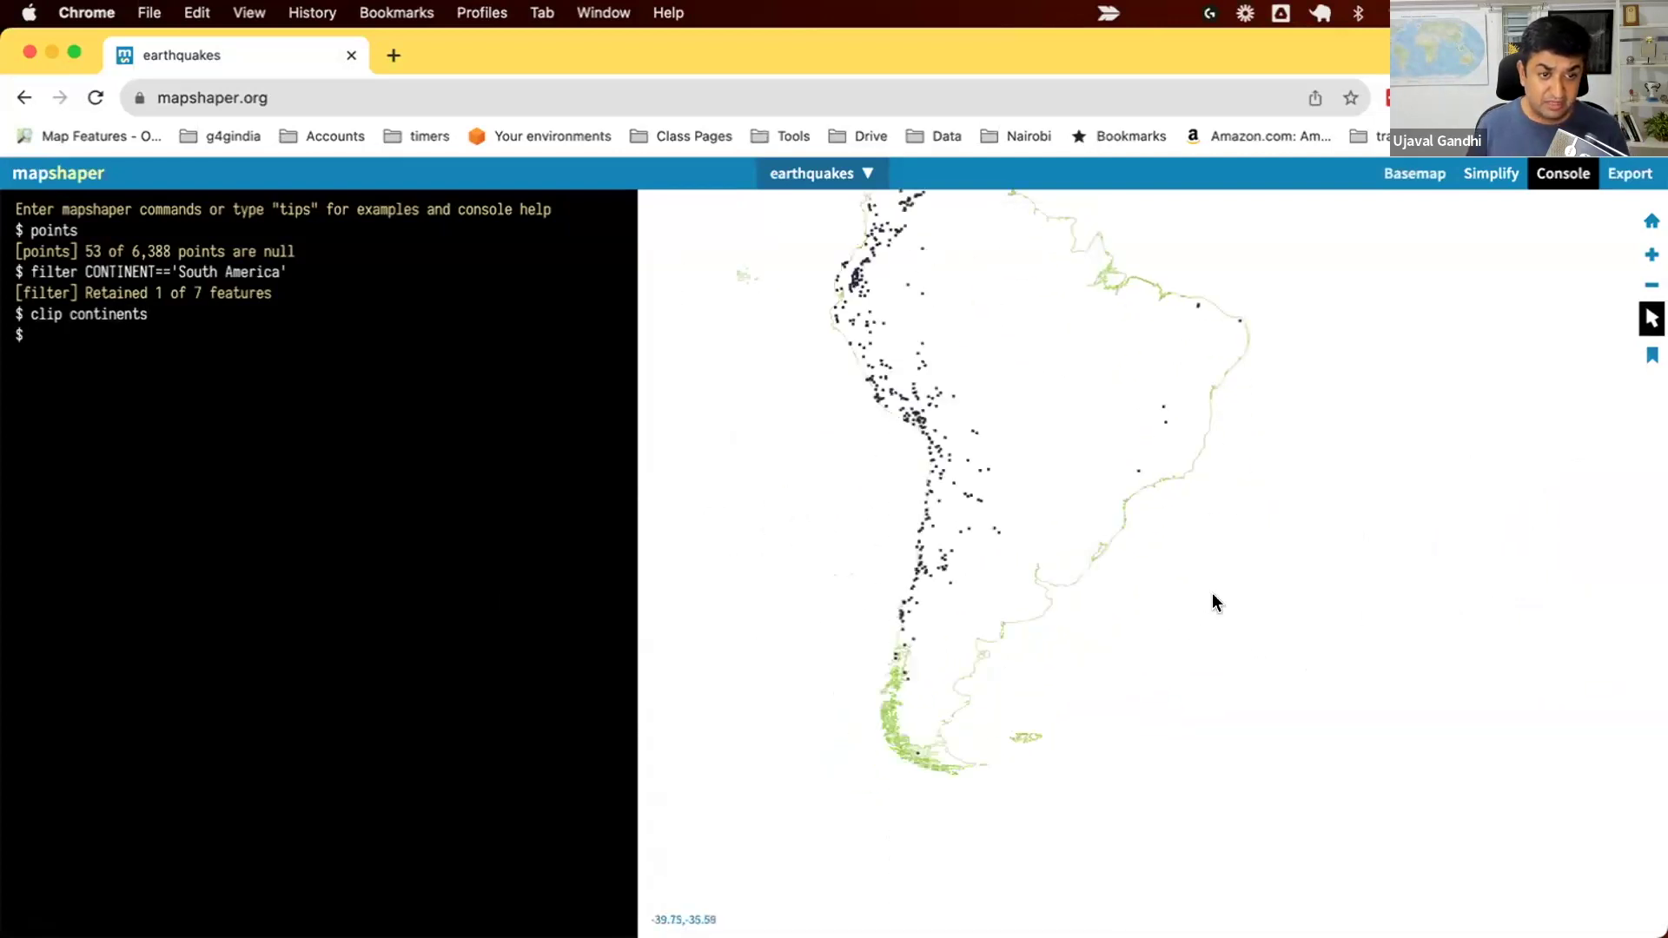
{"action": "mouse_move", "coordinate": [1002, 483]}
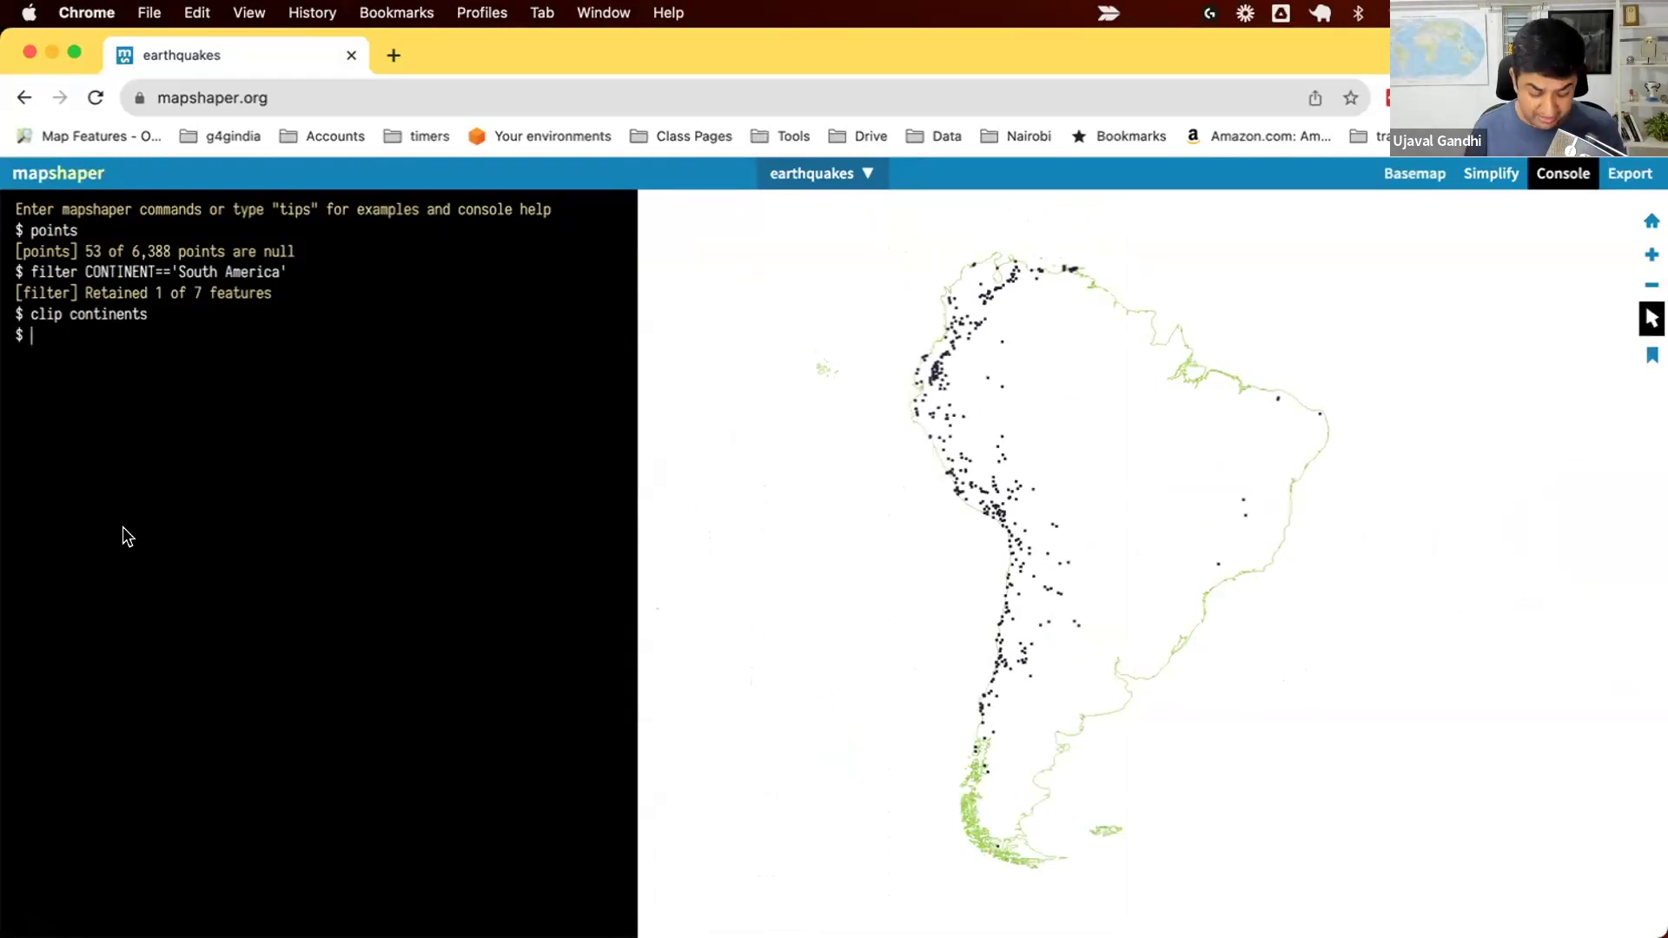
- Clear the console and display the help for filter-fields
{"action": "type", "text": "clear"}
{"action": "key", "text": "Return"}
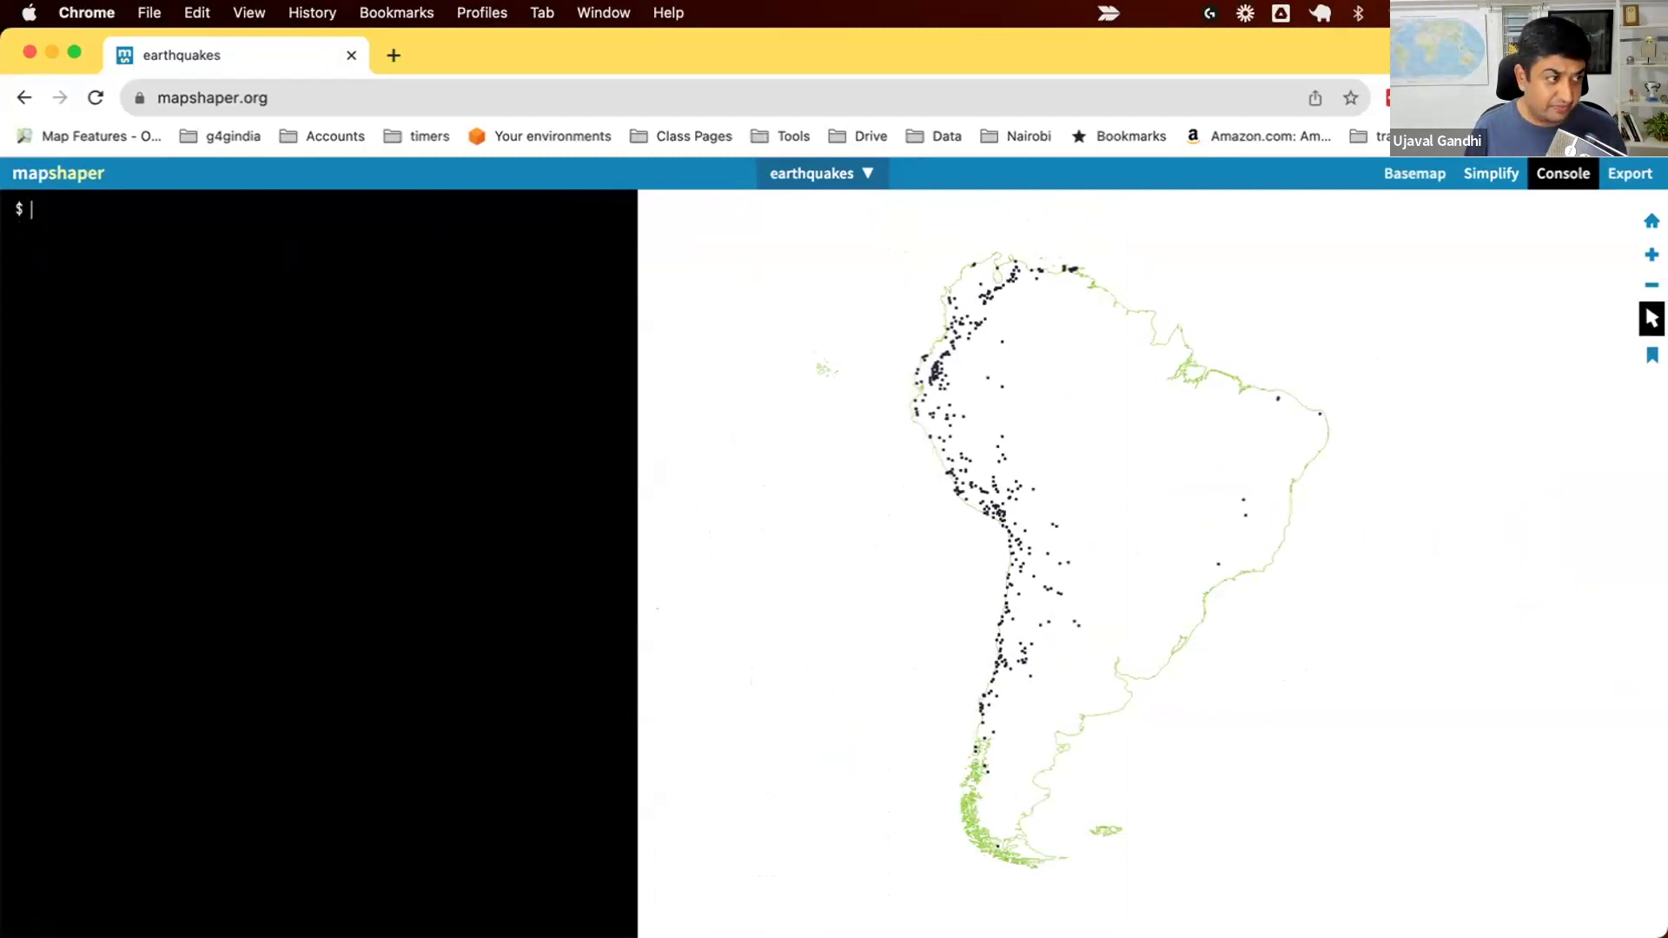
{"action": "type", "text": "help filt"}
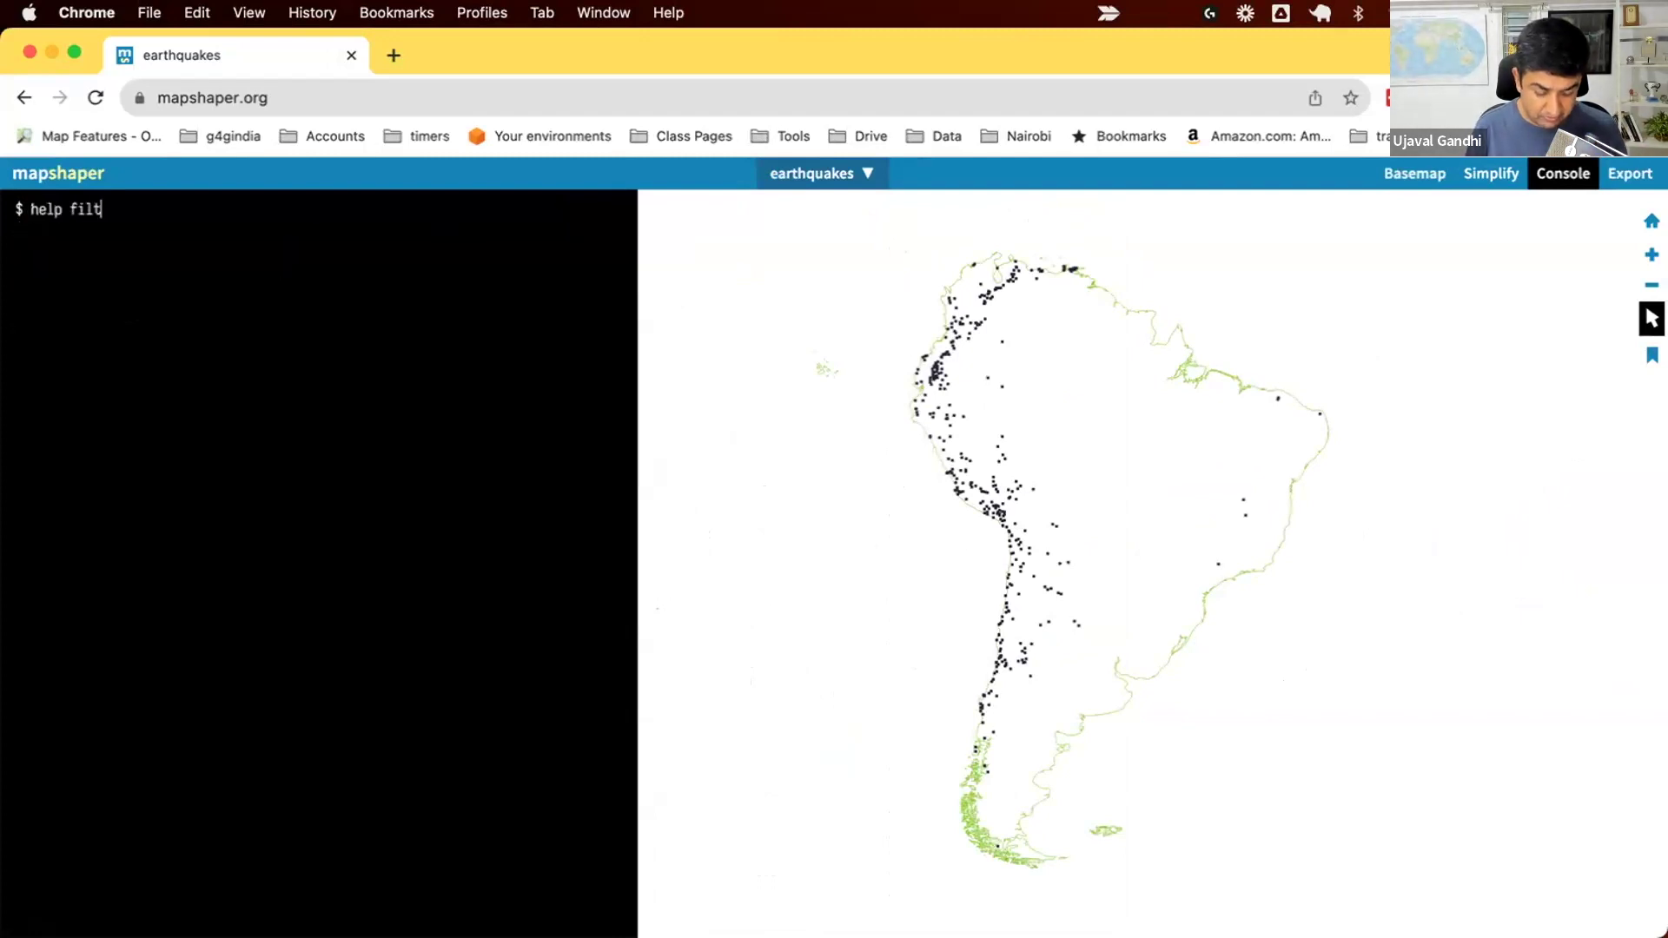
{"action": "type", "text": "er-fields"}
{"action": "key", "text": "Return"}
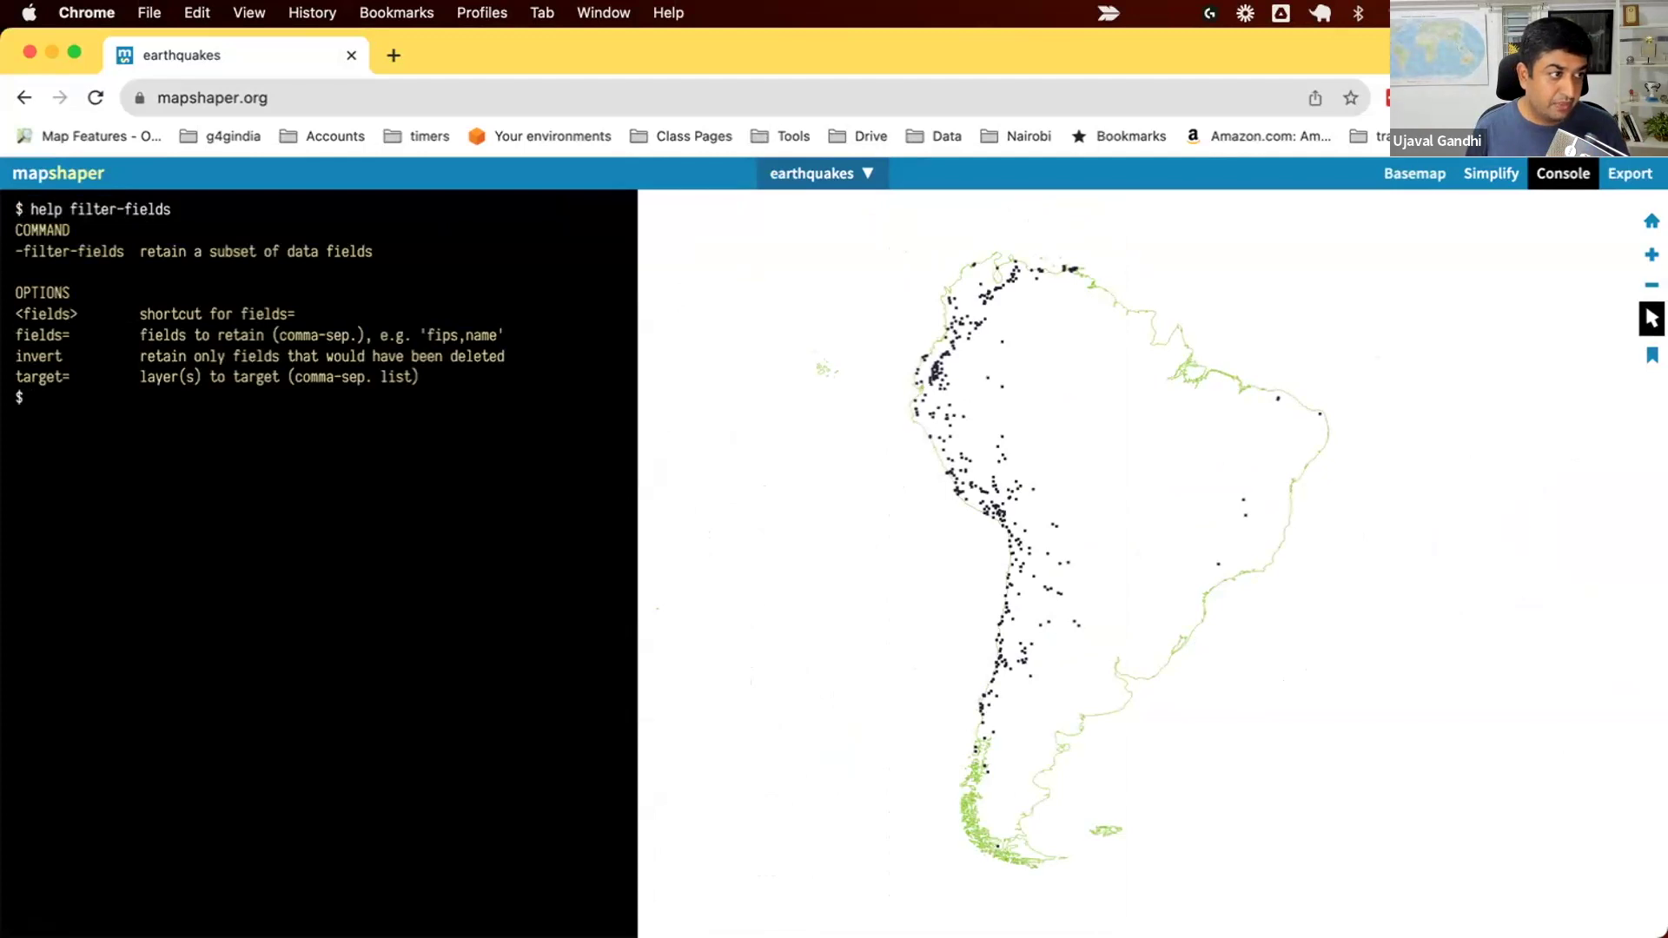
- Check sample Peru, Colombia and Brazil records, then run filter-fields 'Year,Mo,Dy,Mag,Location Name'
{"action": "type", "text": "filter-fields"}
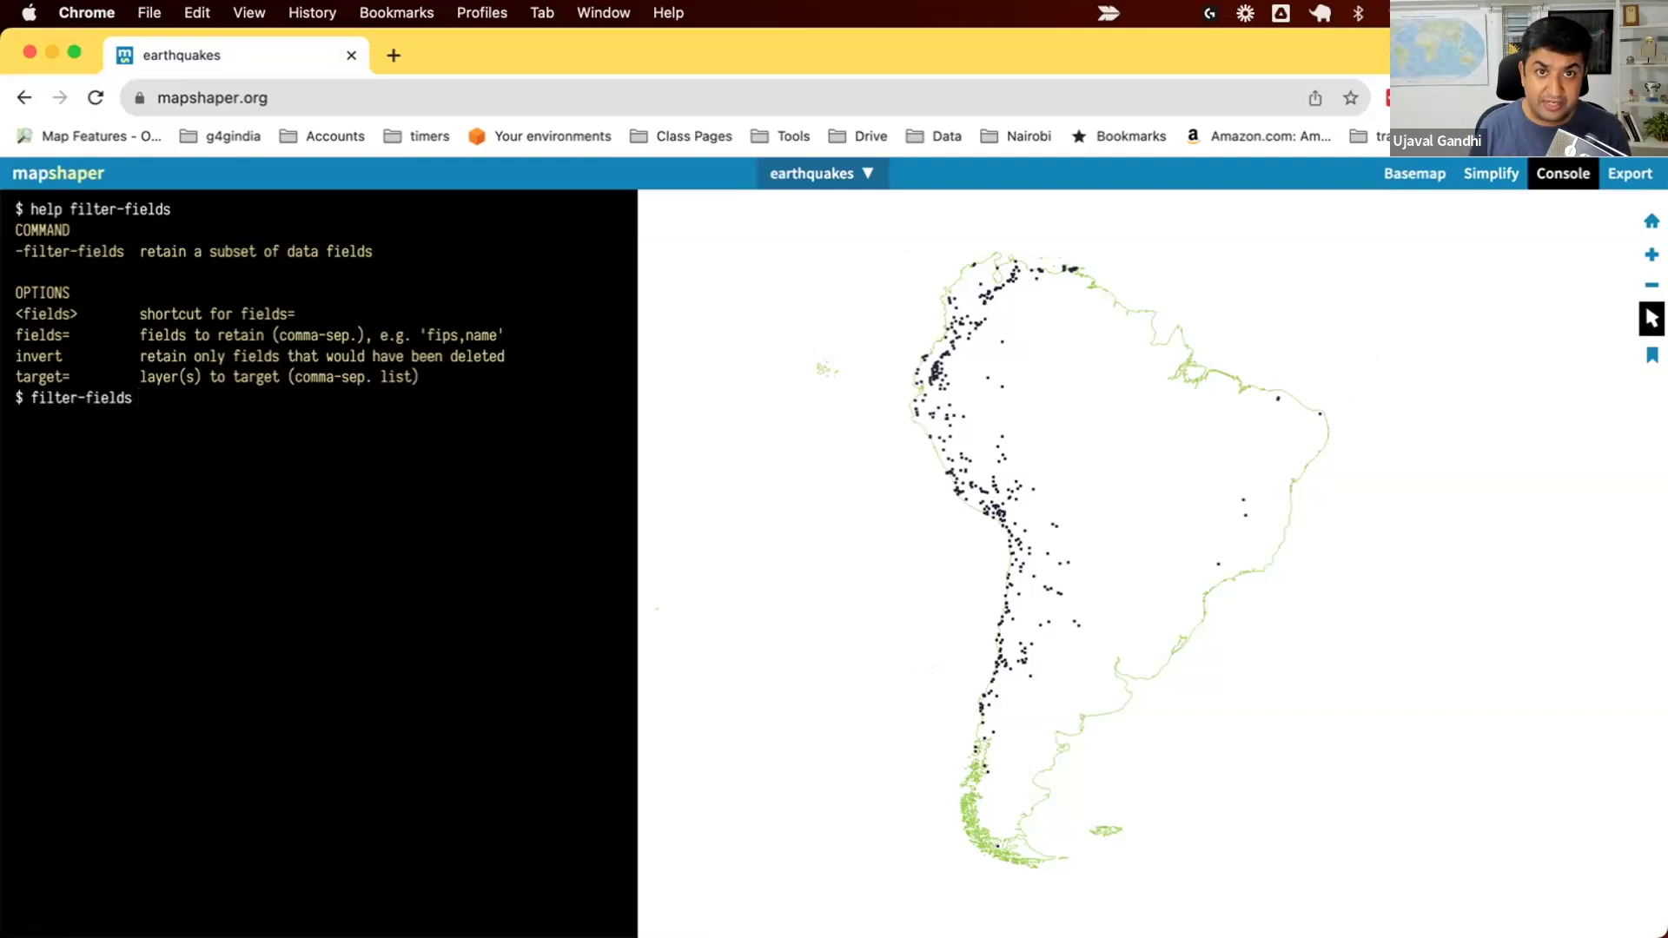
{"action": "left_click", "coordinate": [915, 405]}
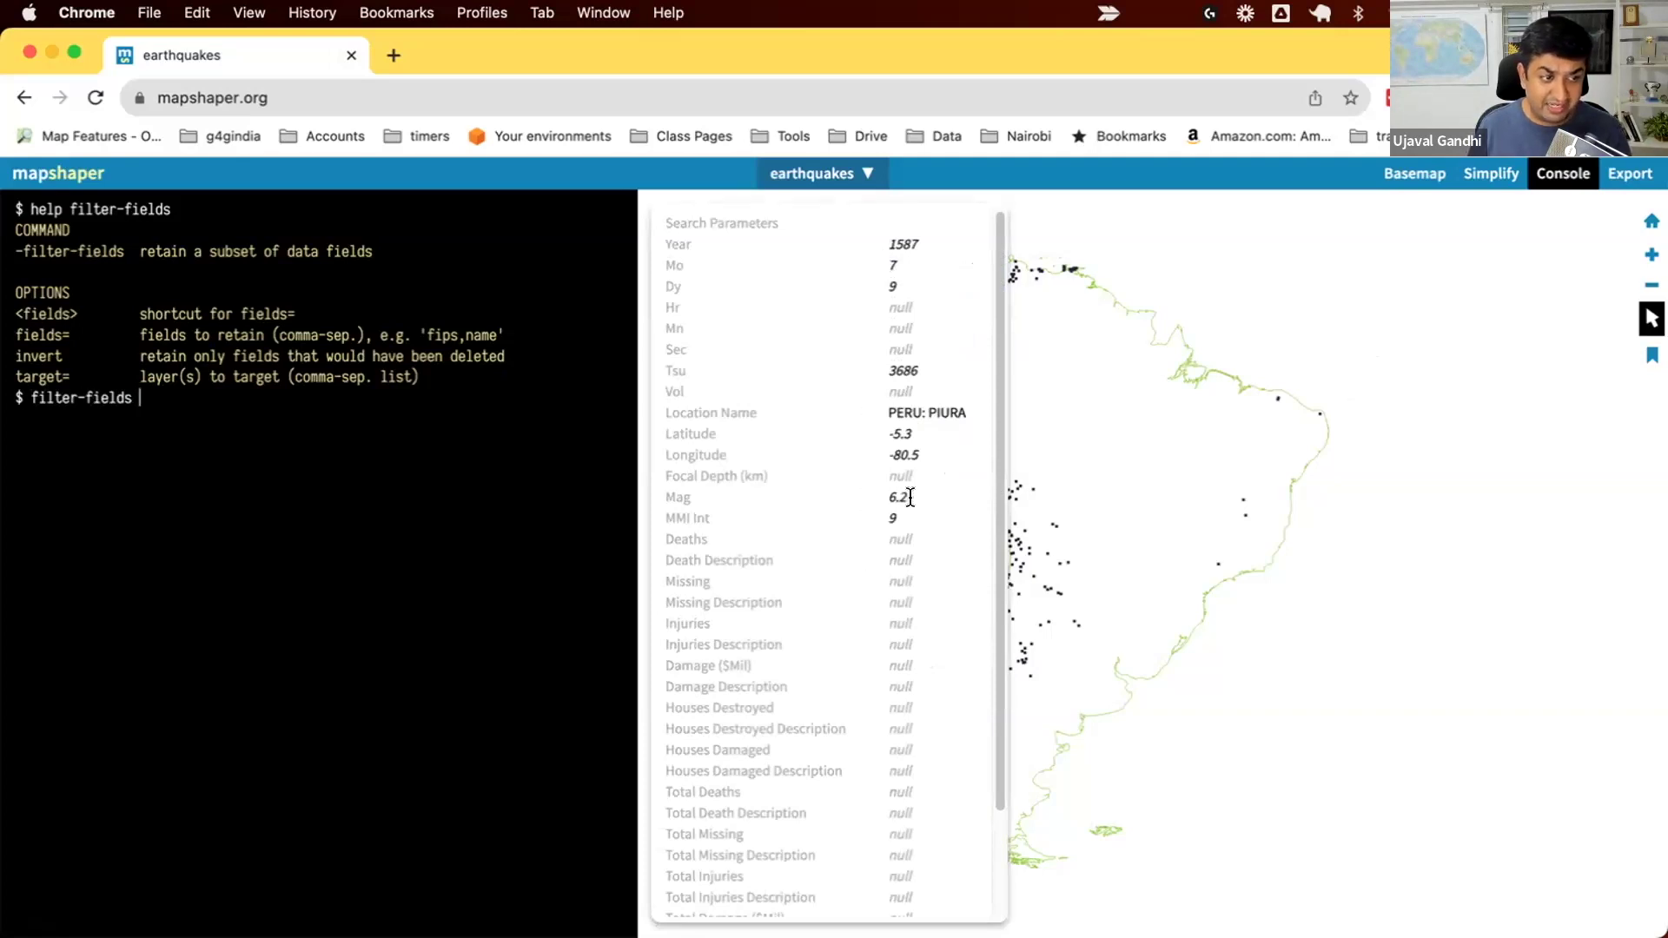
{"action": "left_click", "coordinate": [369, 480]}
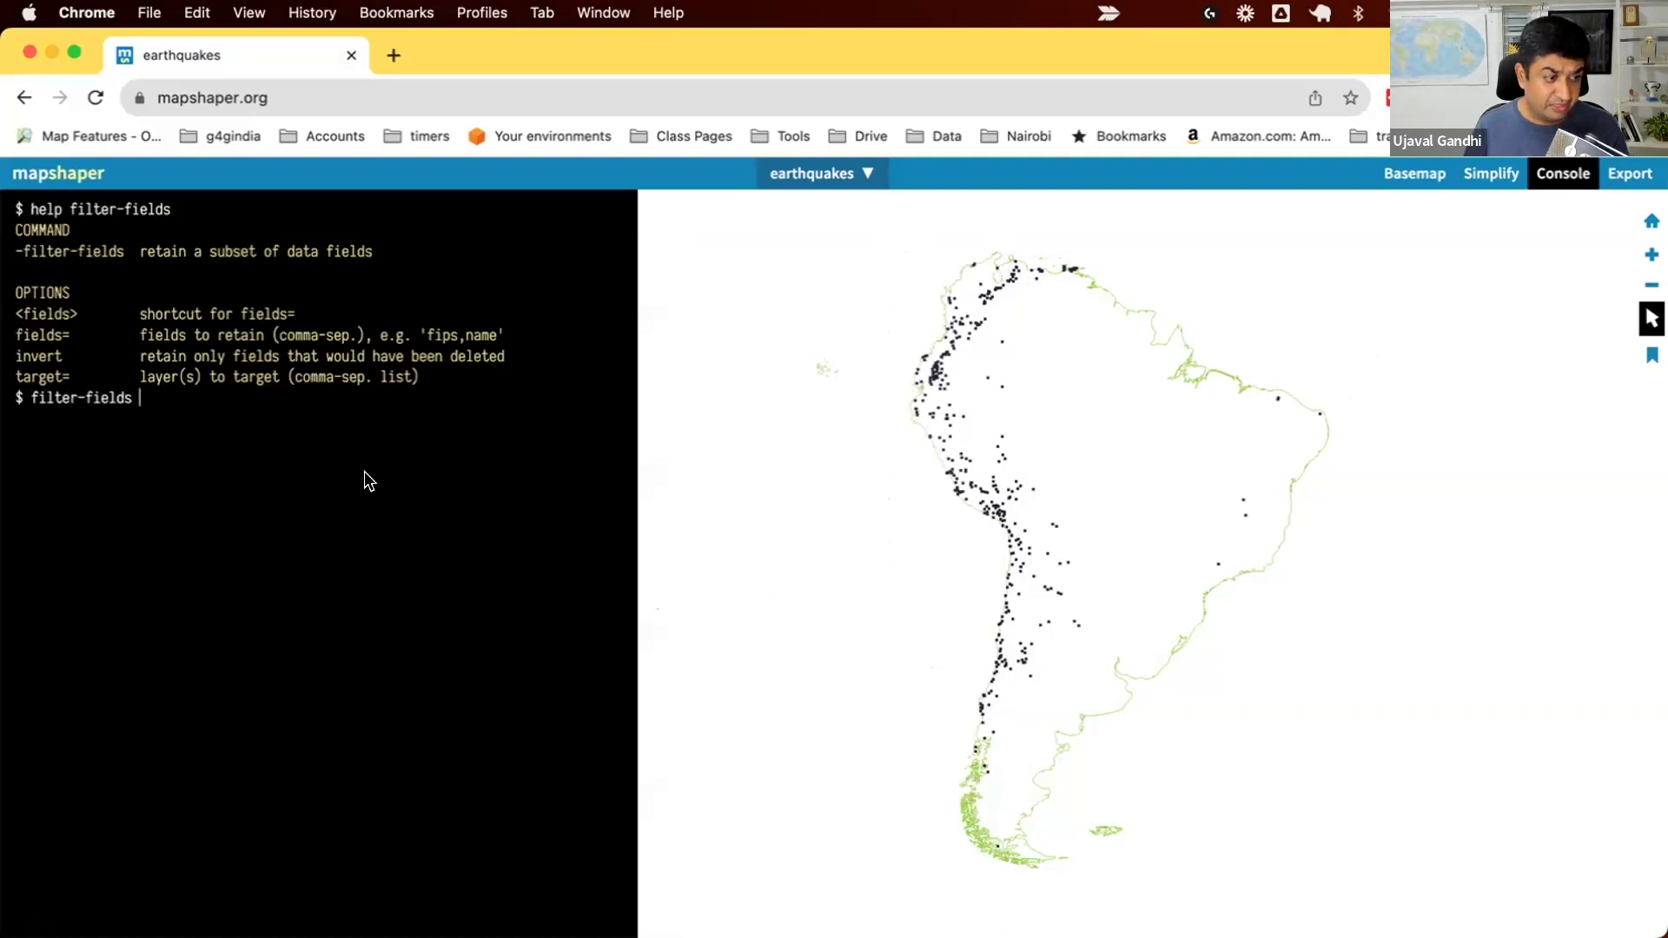
{"action": "type", "text": "'"}
{"action": "left_click", "coordinate": [927, 328]}
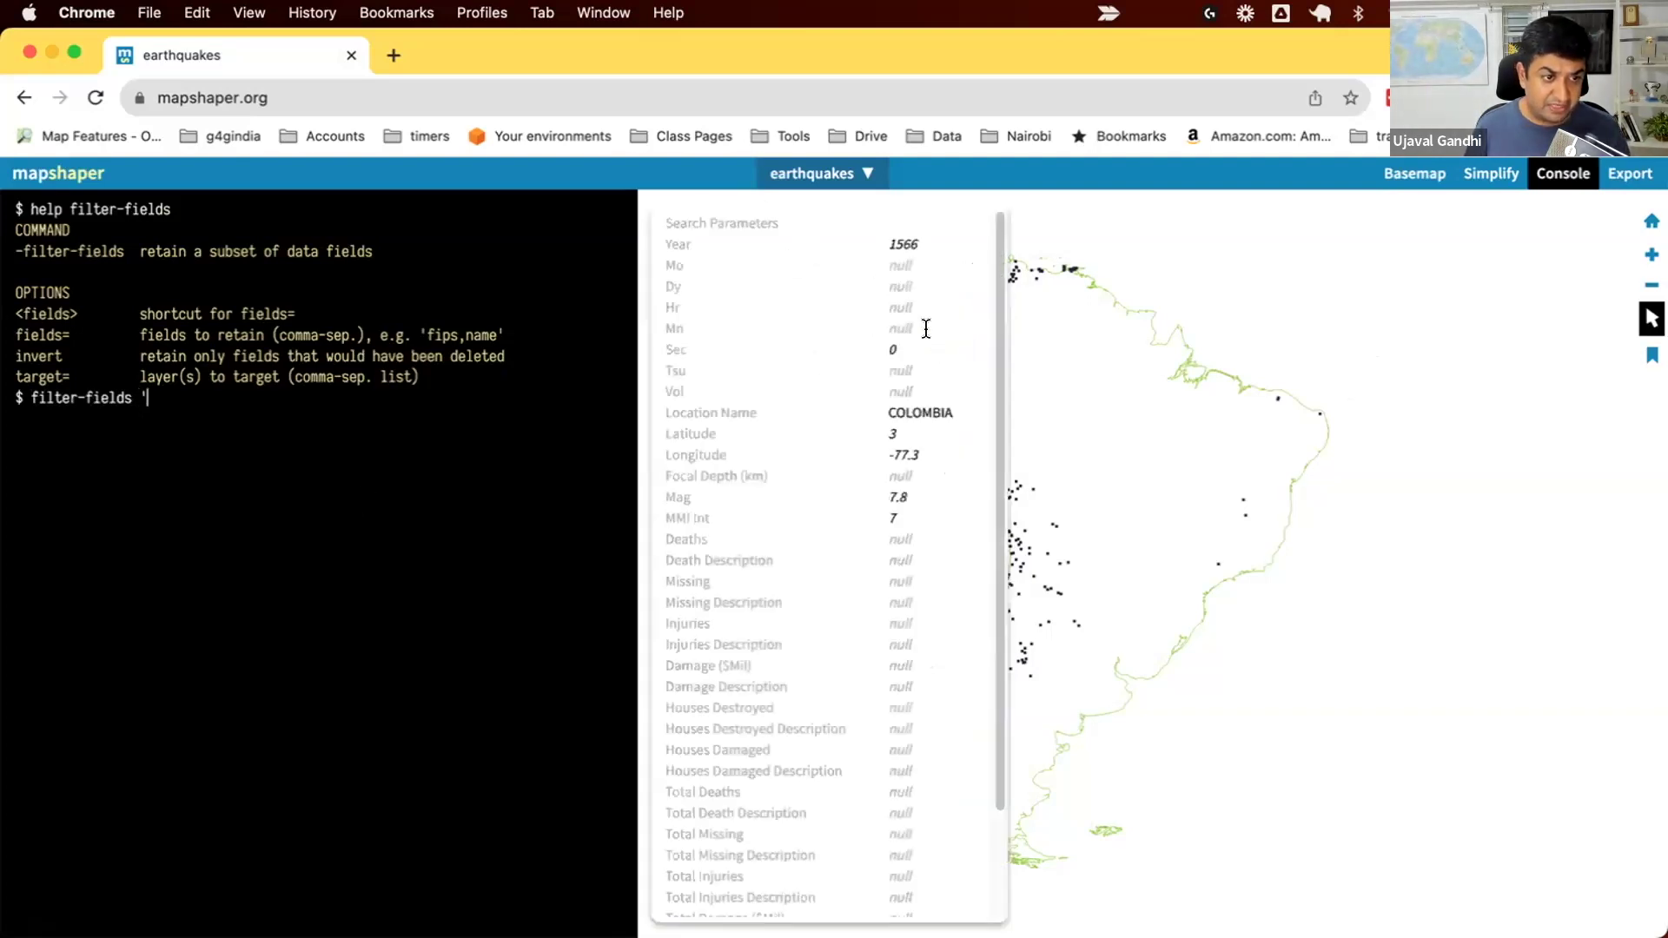
{"action": "left_click", "coordinate": [1176, 412]}
{"action": "left_click", "coordinate": [1244, 502]}
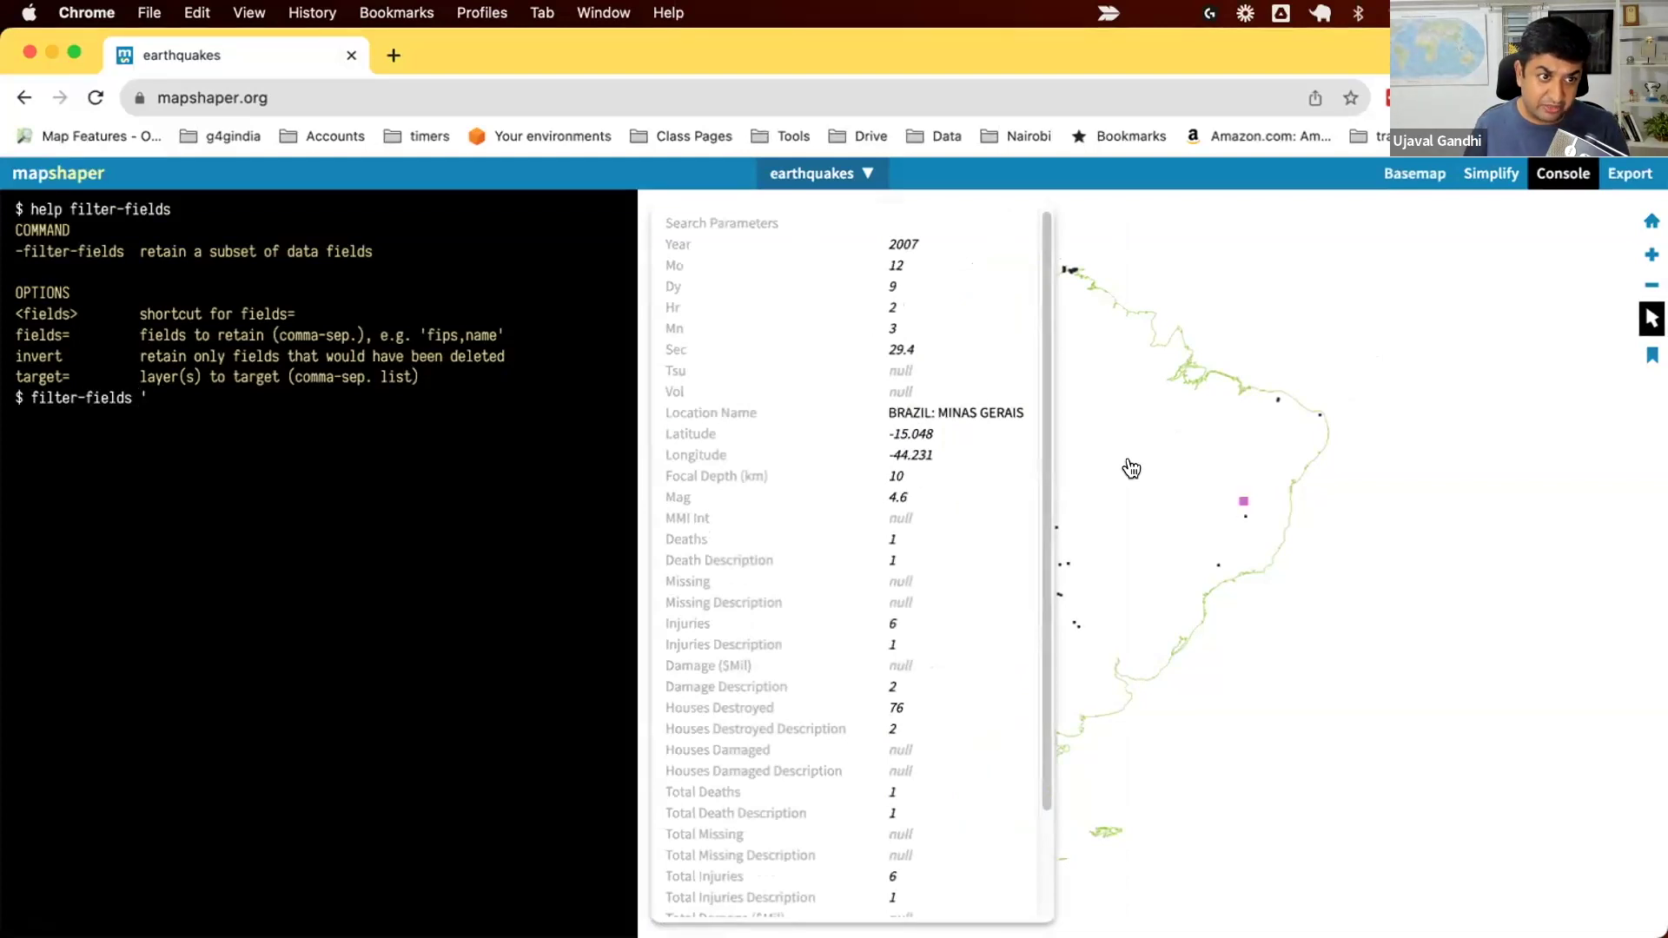
{"action": "left_click", "coordinate": [512, 426]}
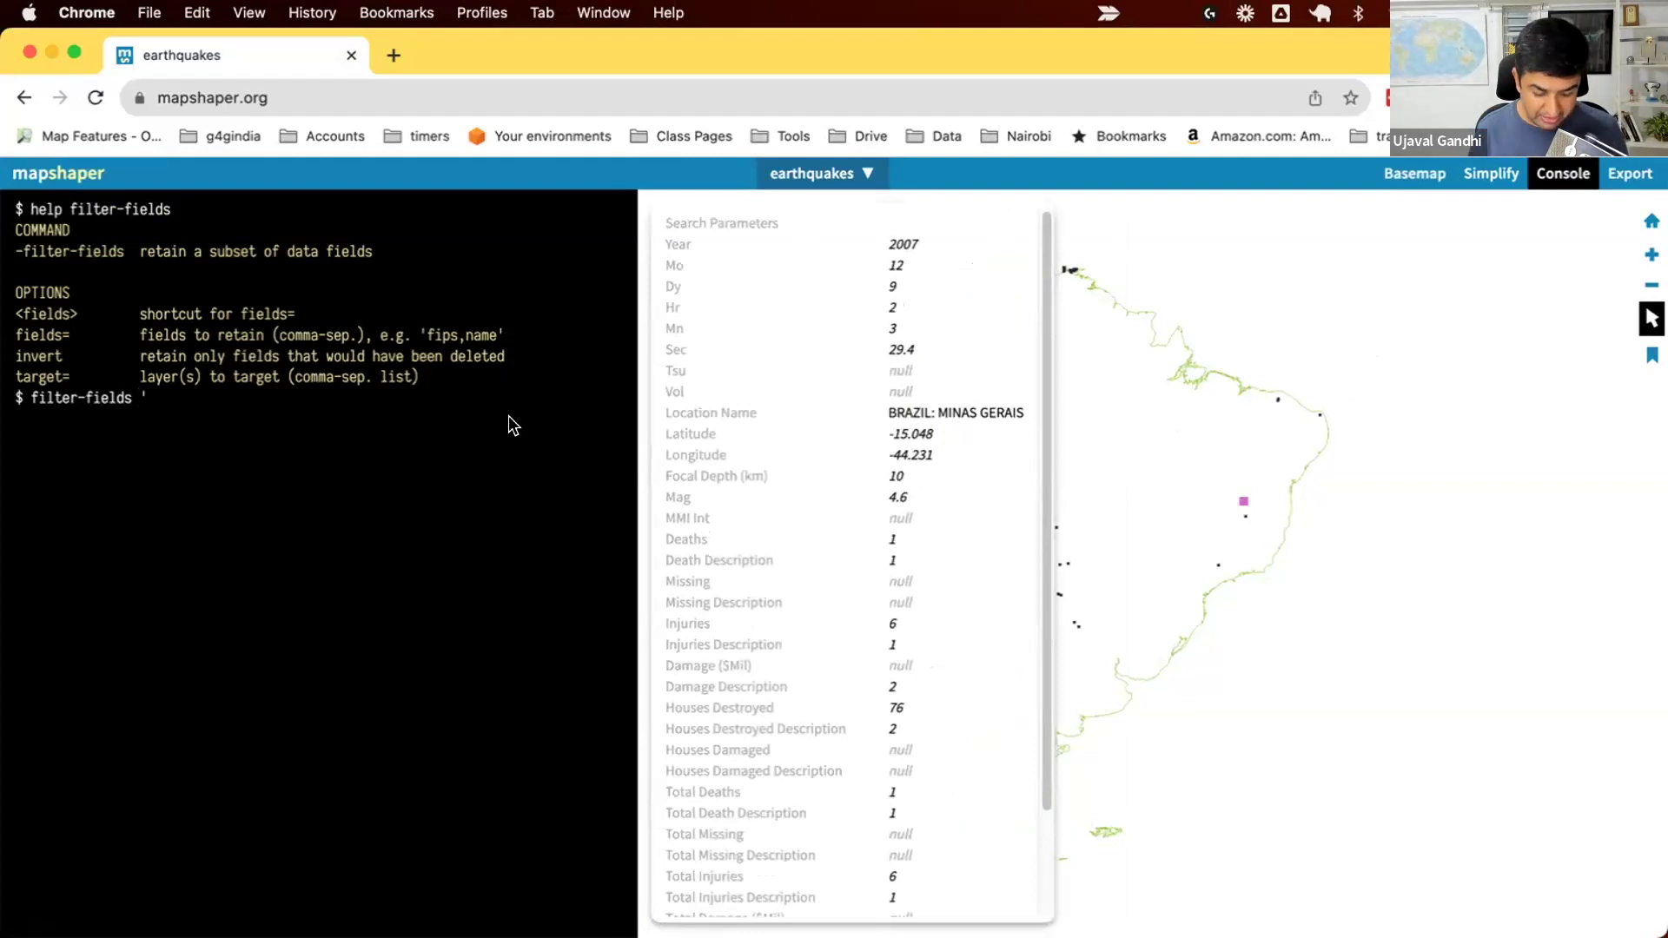
{"action": "type", "text": "Year,"}
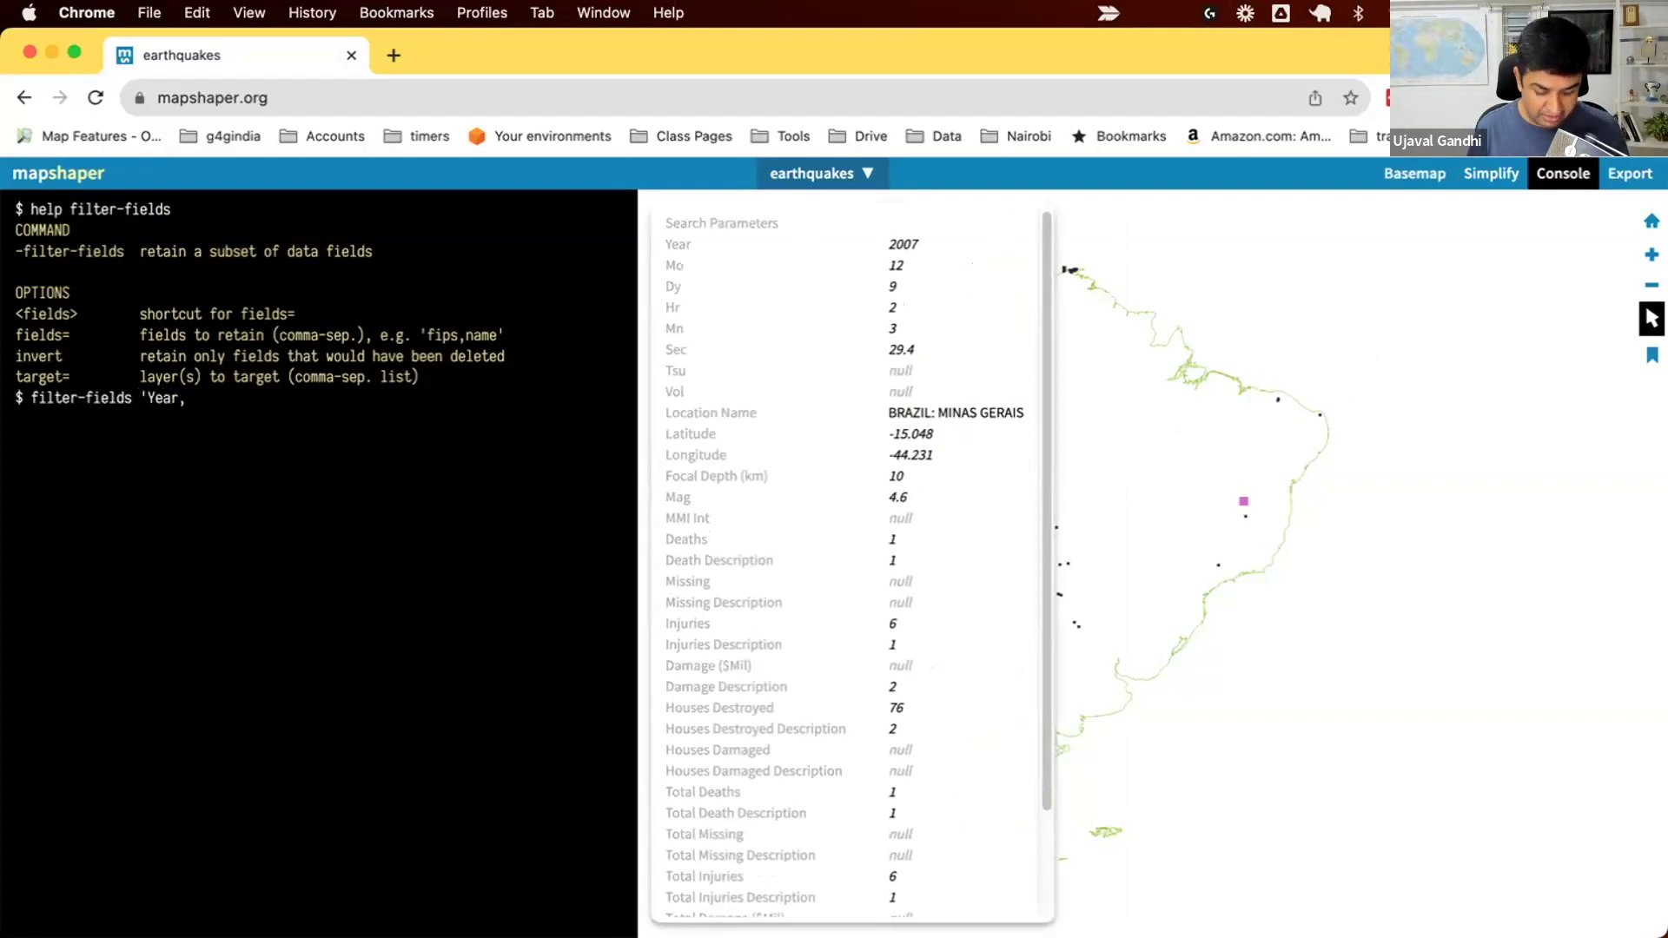
{"action": "type", "text": "Mo,Dy,Mag,"}
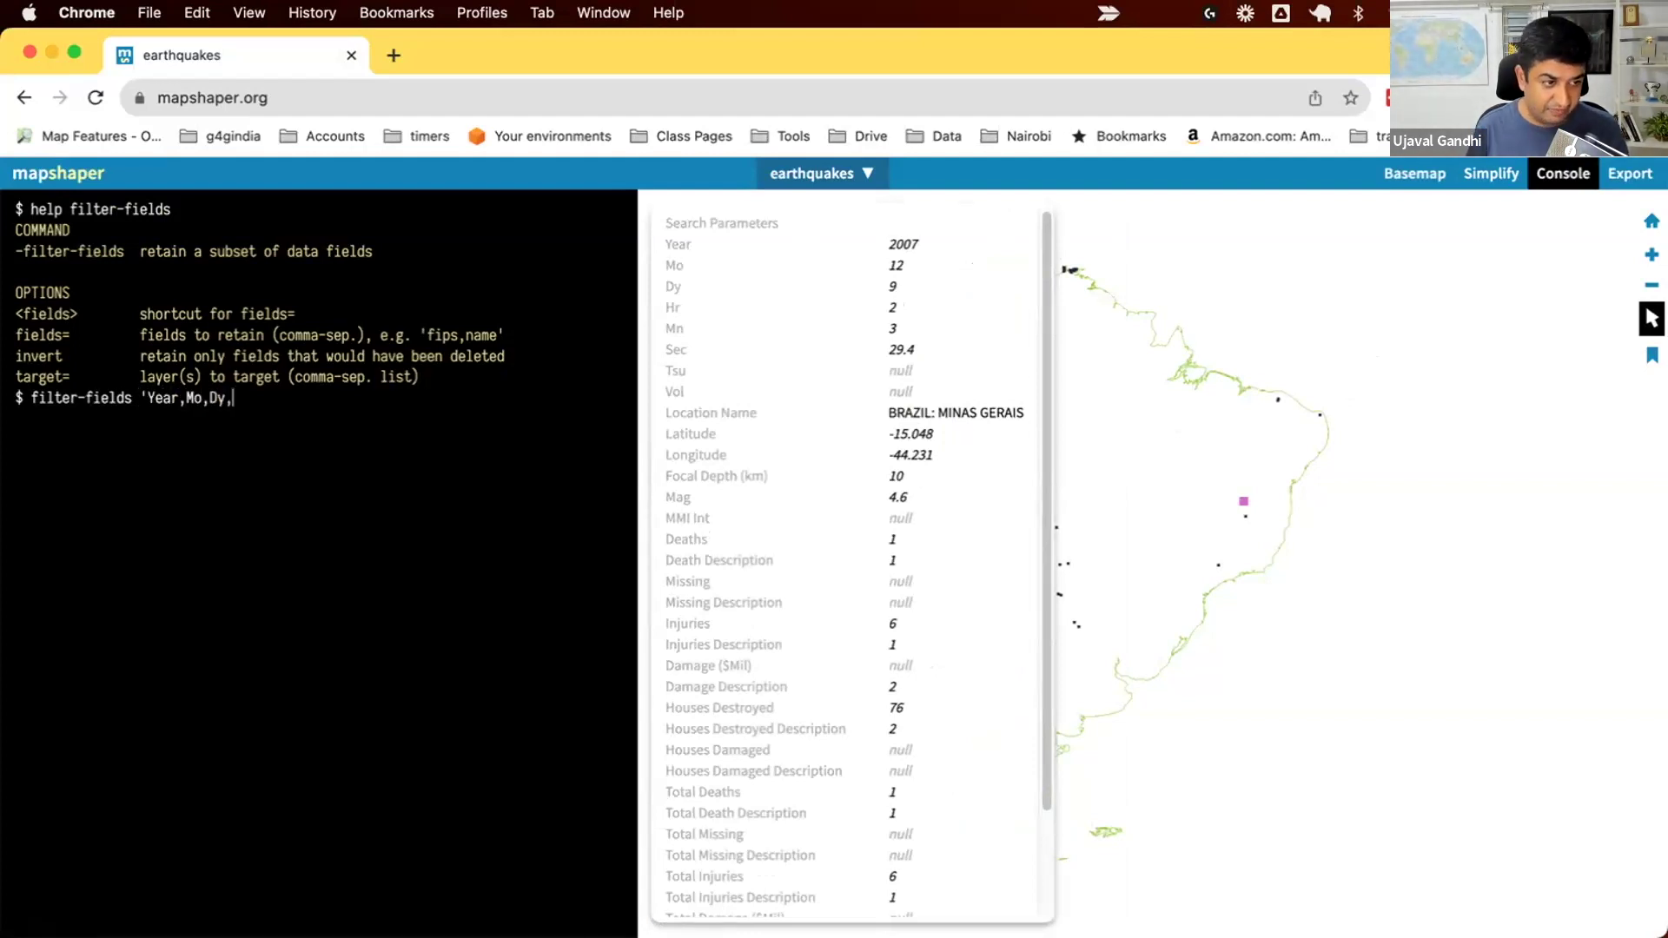
{"action": "type", "text": "Lo"}
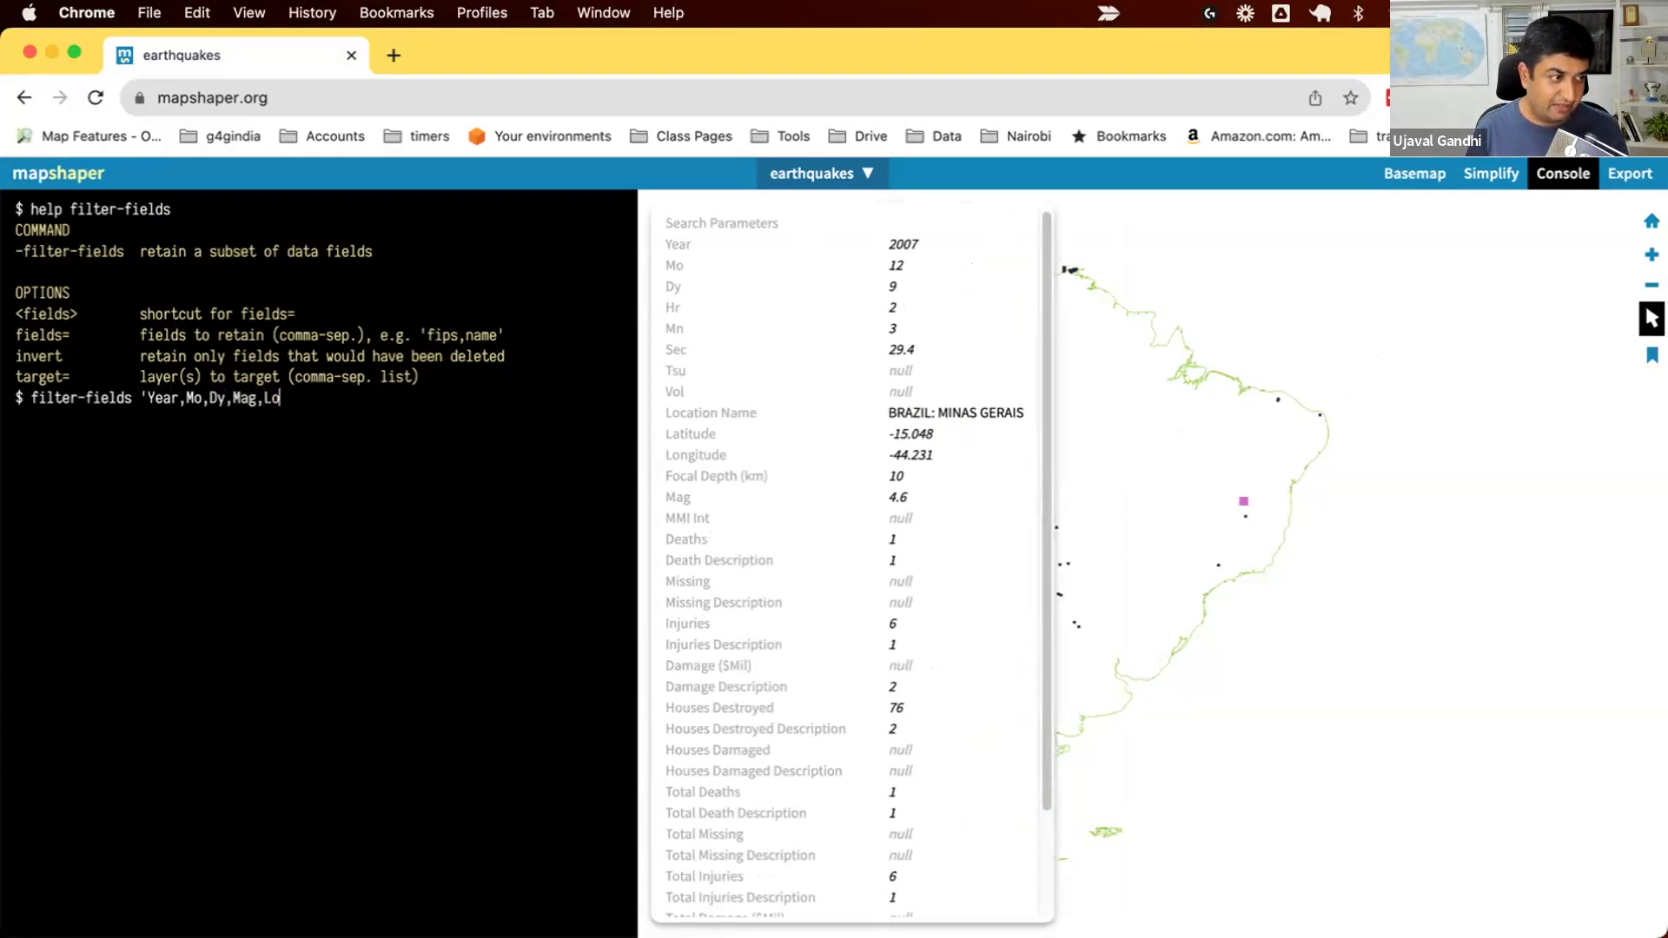
{"action": "type", "text": "cation Name'"}
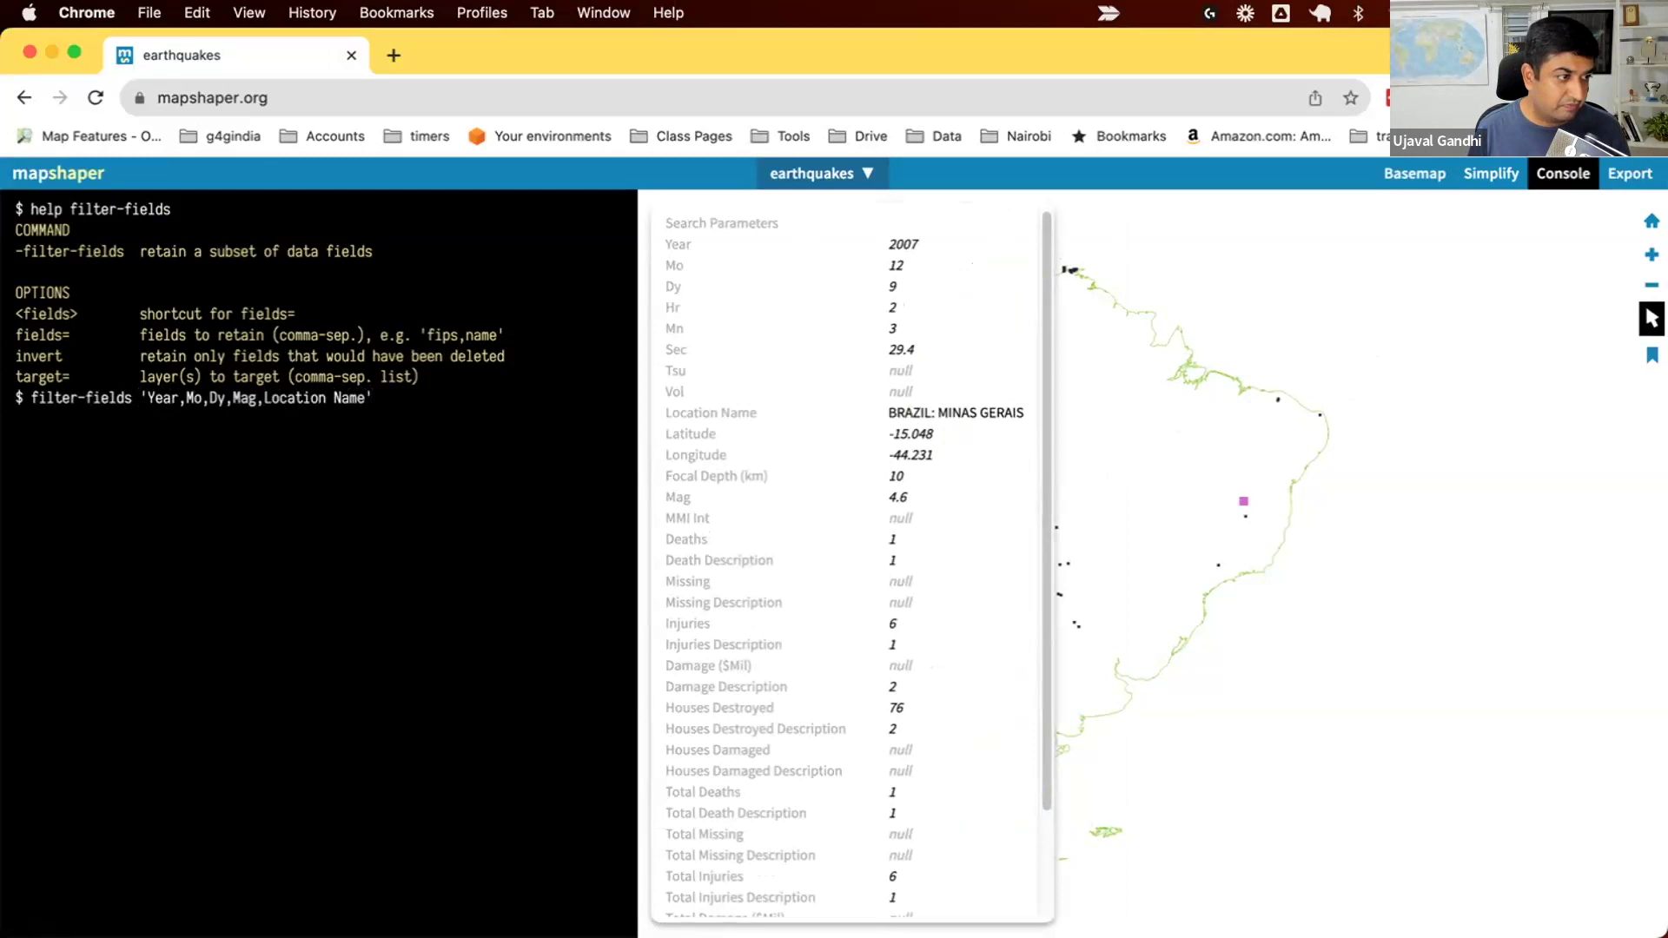
{"action": "key", "text": "Return"}
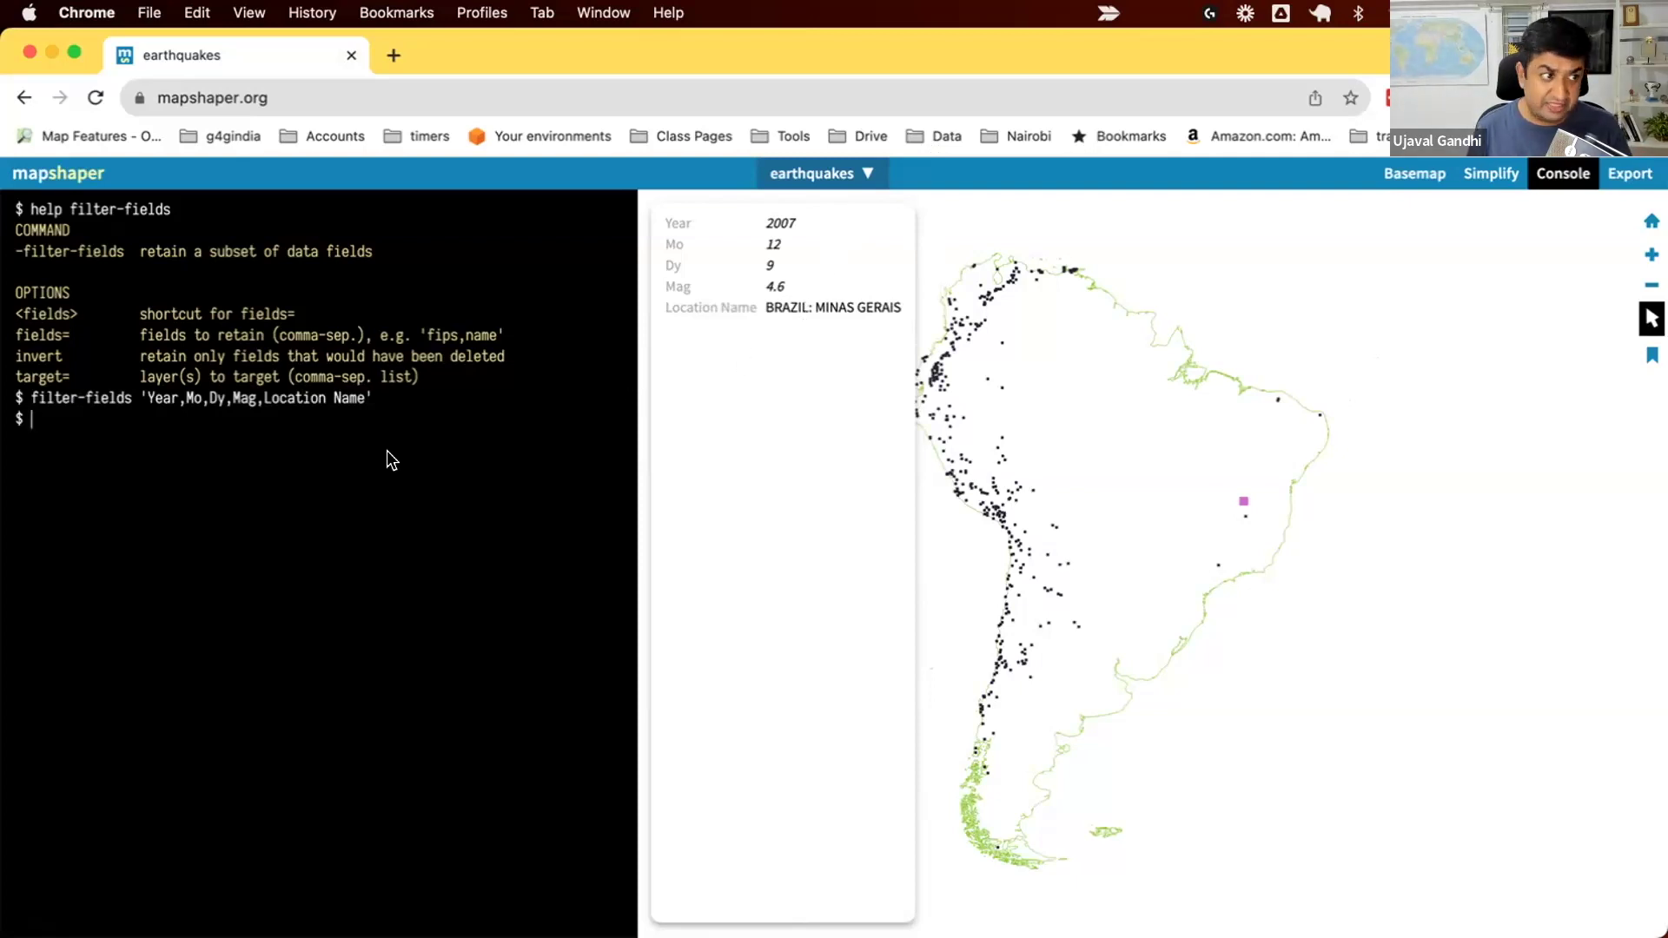
- After viewing its help, run rename-fields 'Month=Mo,Day=Dy,Magnitude=Mag,Location=Location Name'
{"action": "type", "text": "help "}
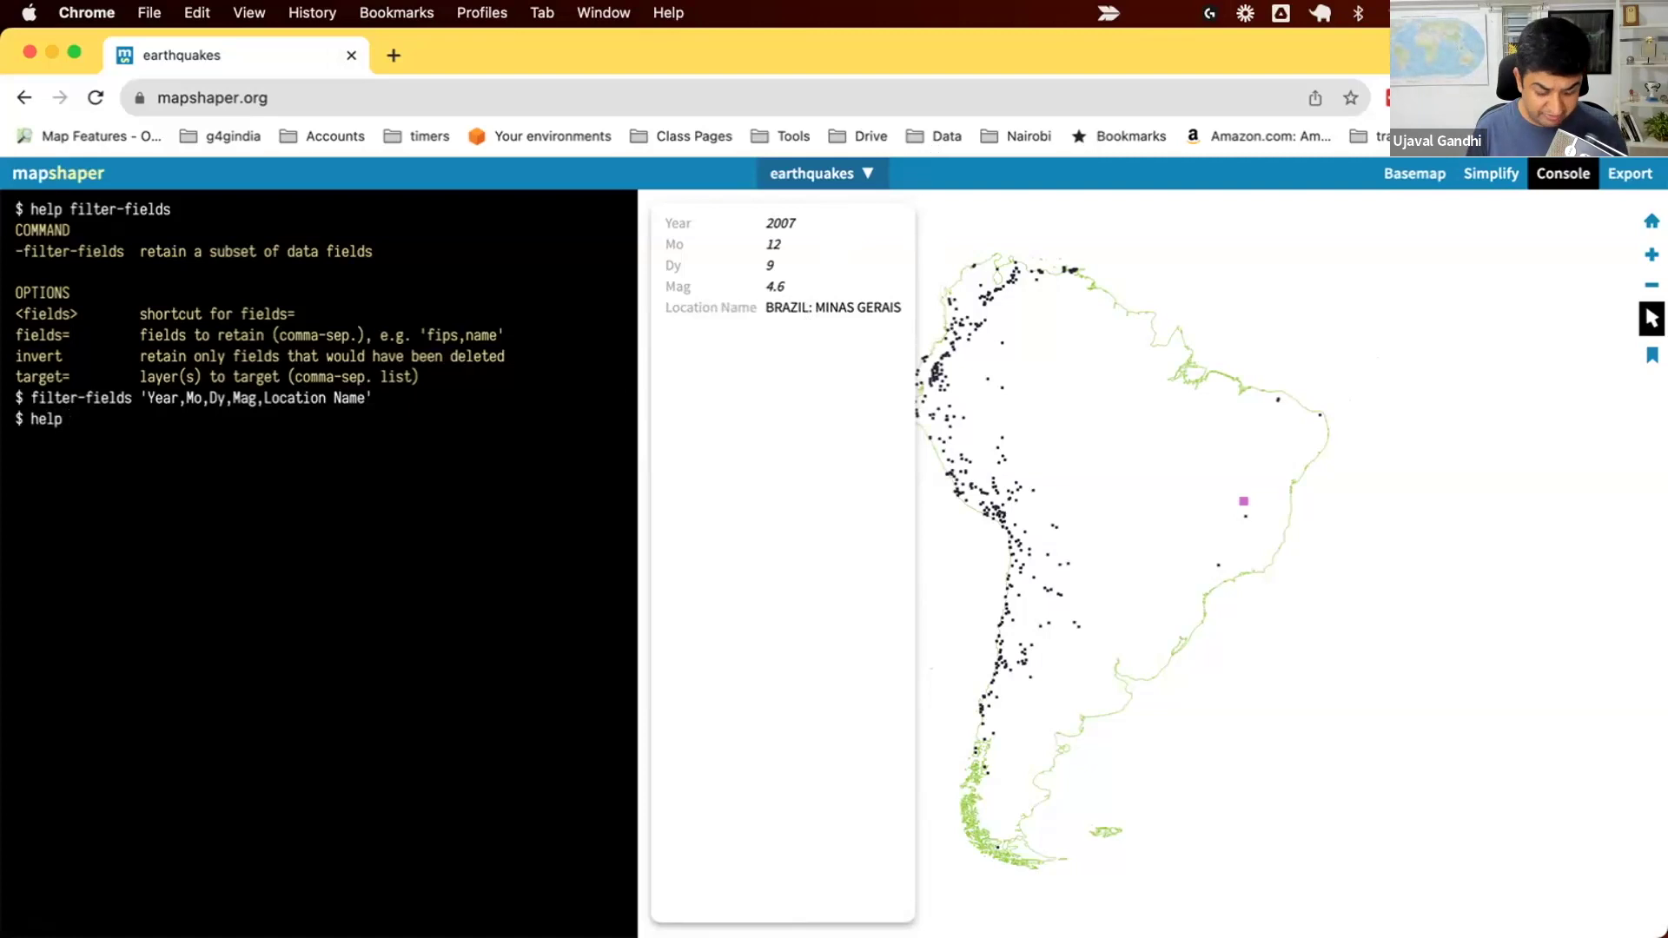
{"action": "type", "text": "rename-fields"}
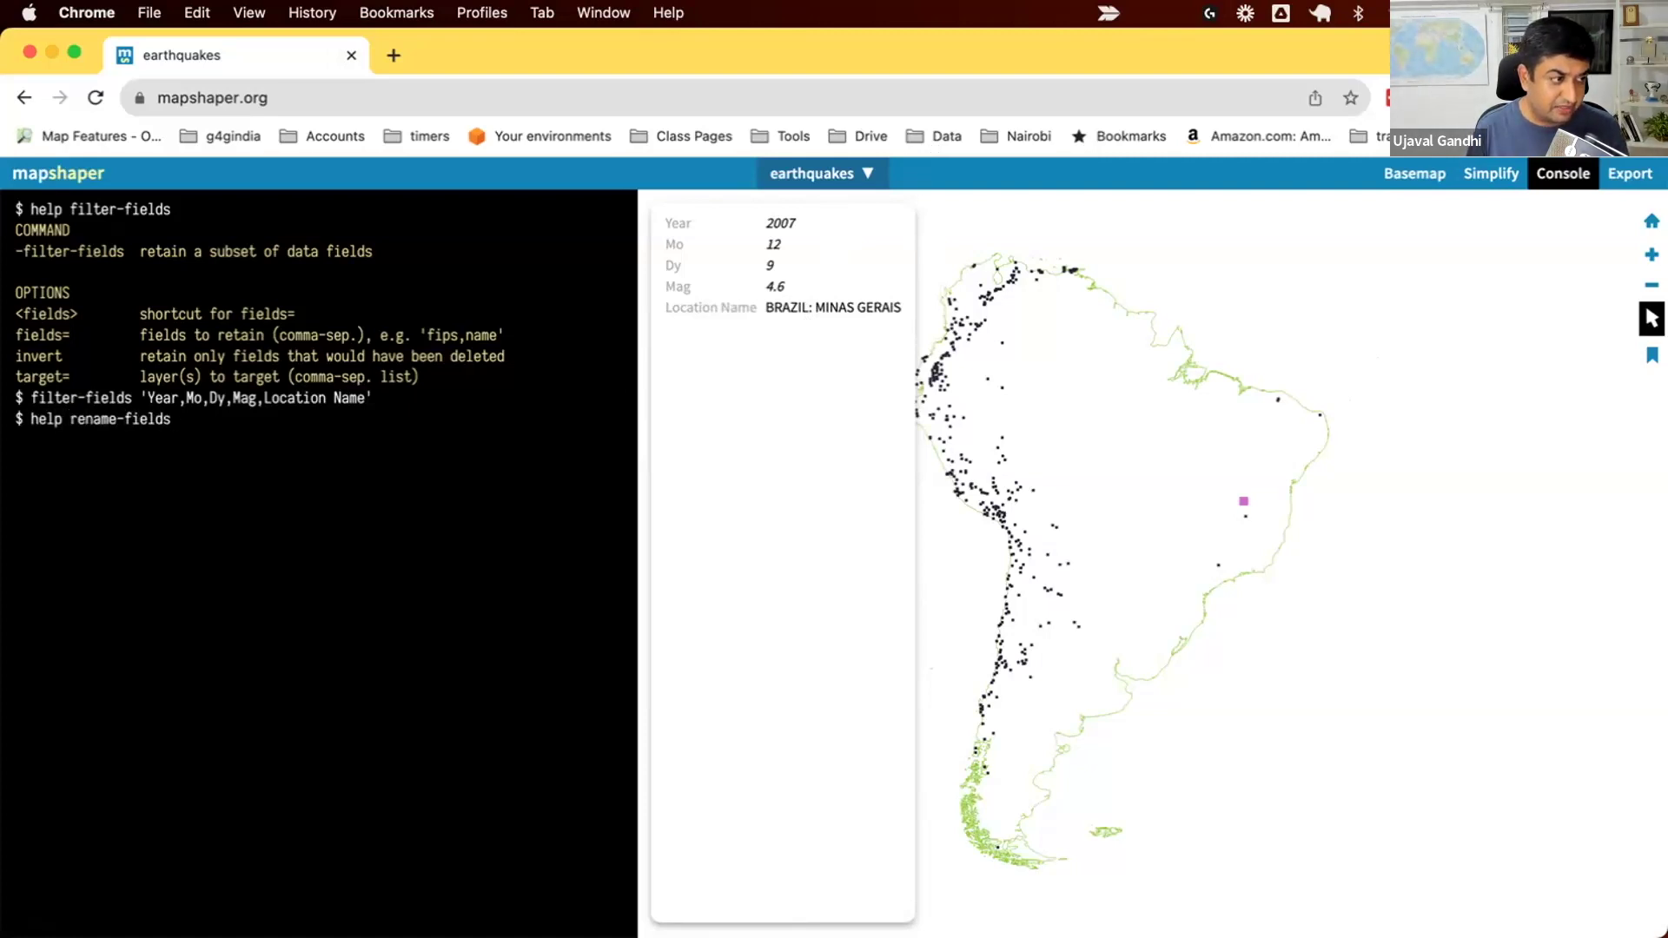
{"action": "key", "text": "Return"}
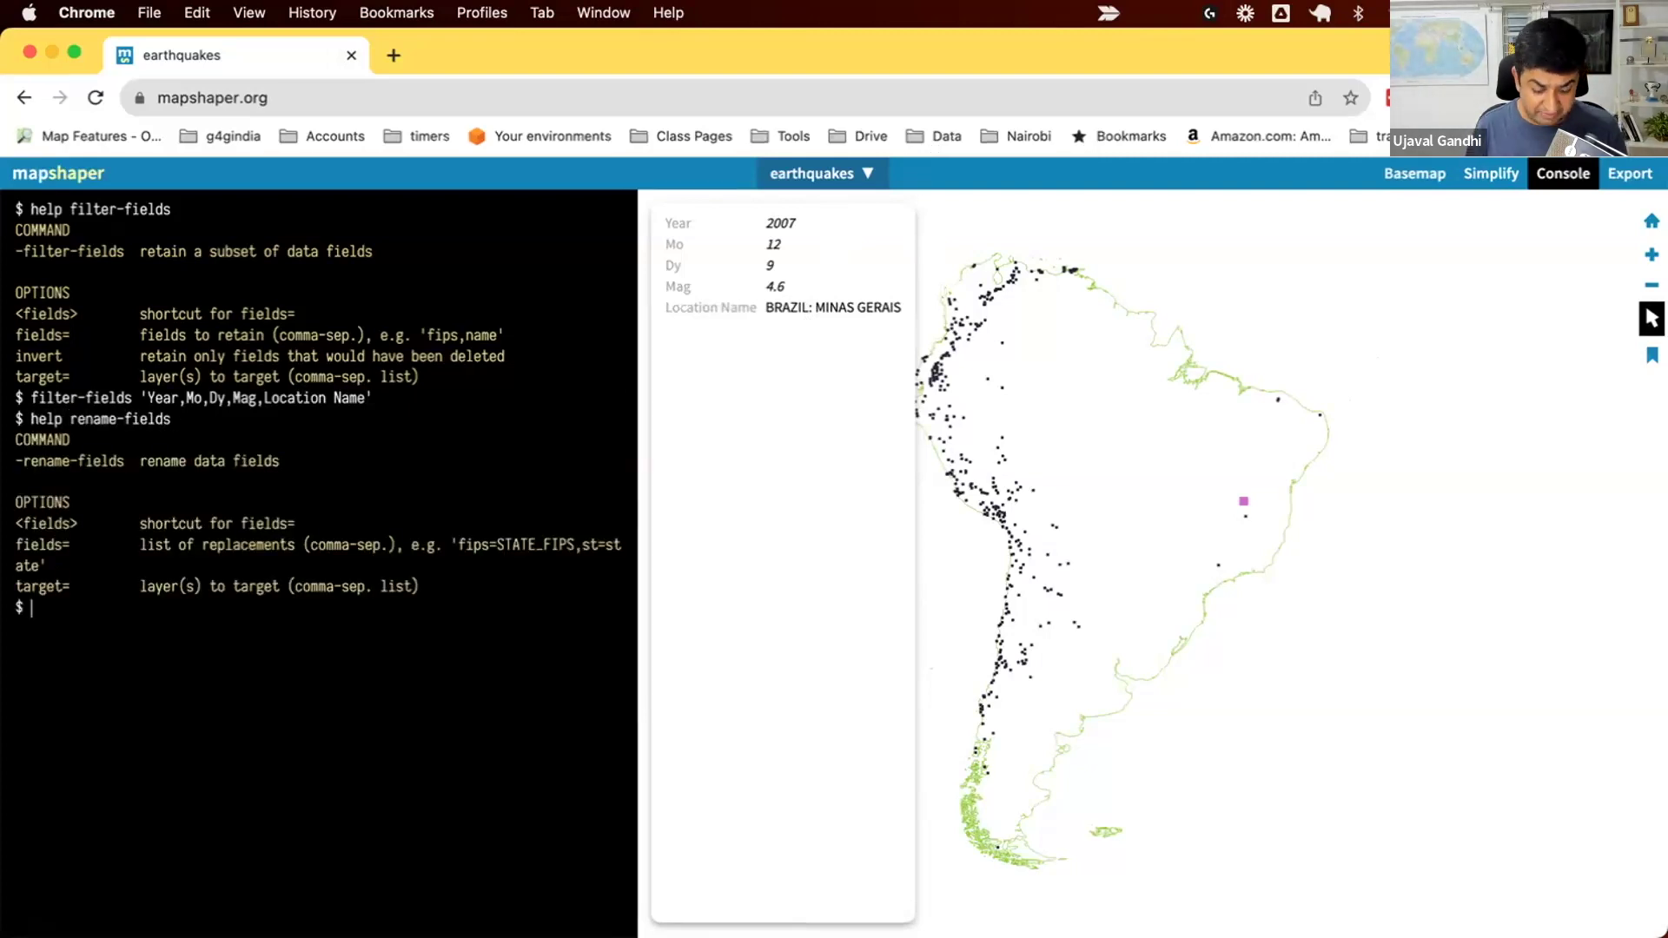
{"action": "type", "text": "rename"}
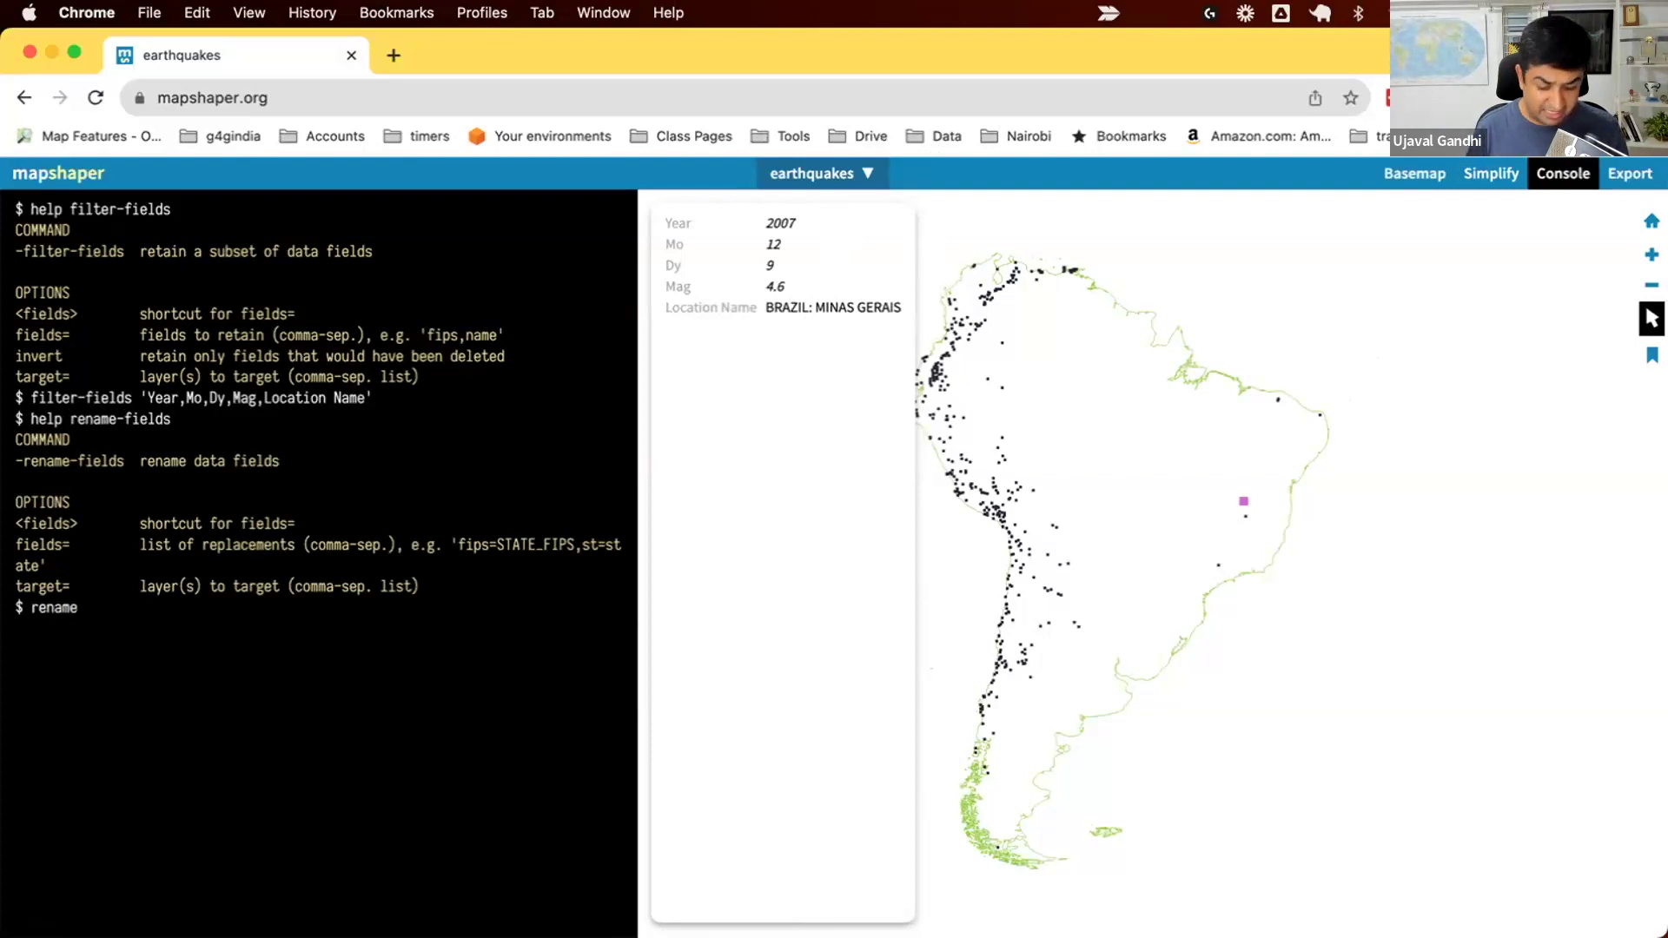
{"action": "type", "text": "-fields"}
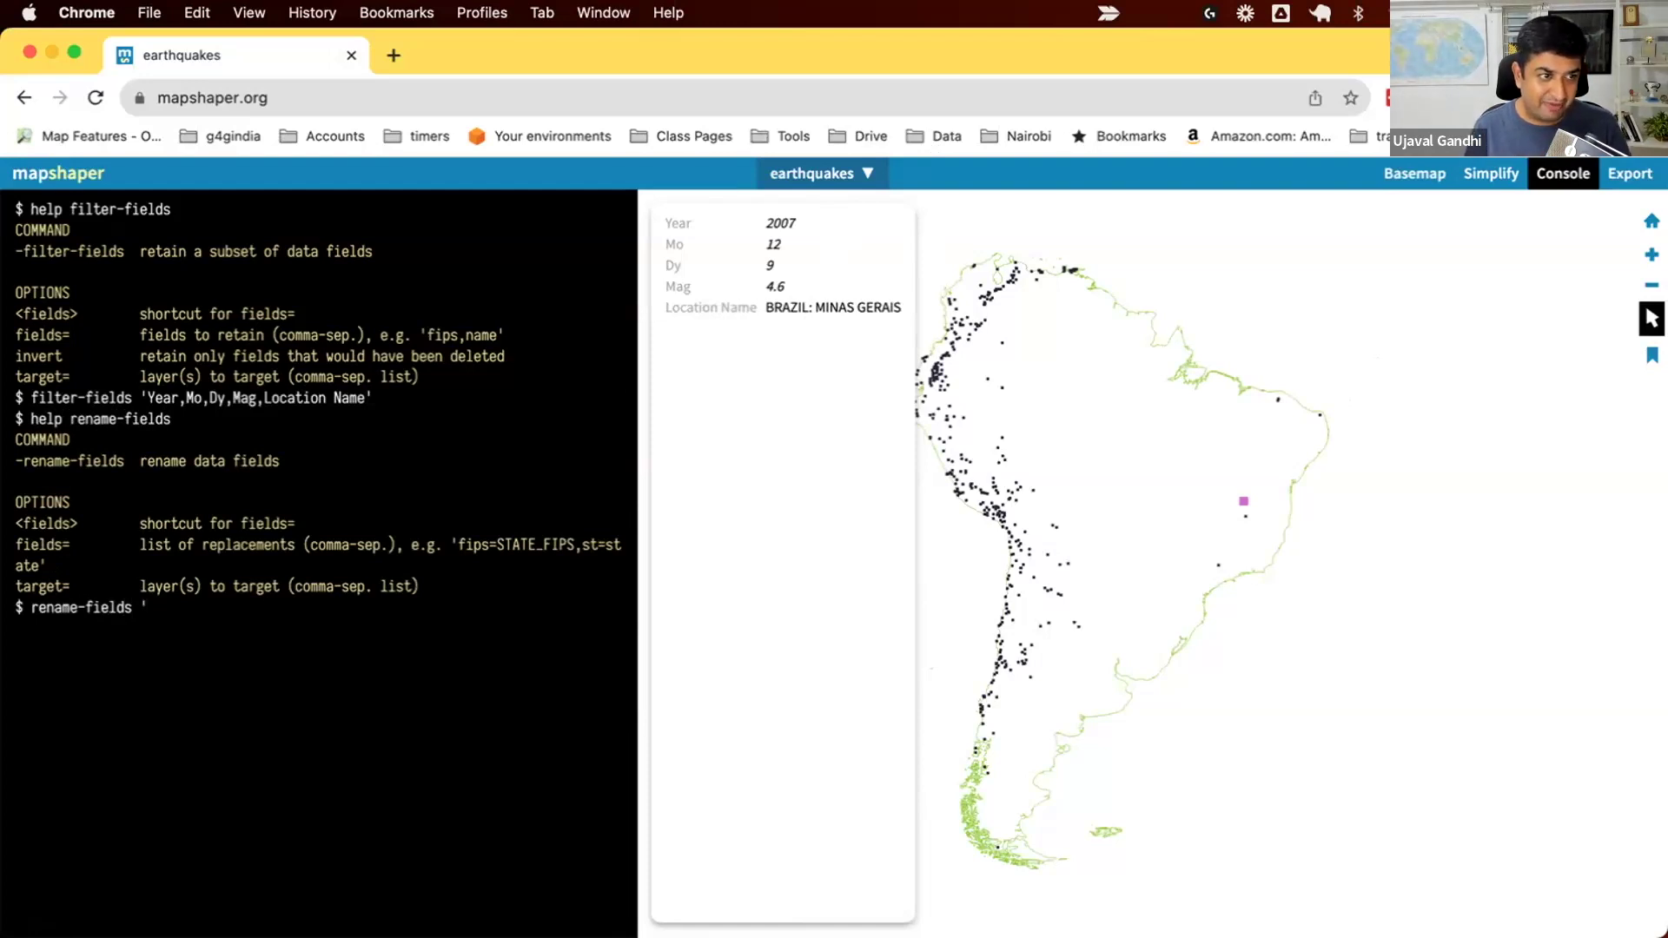
{"action": "type", "text": "Mo"}
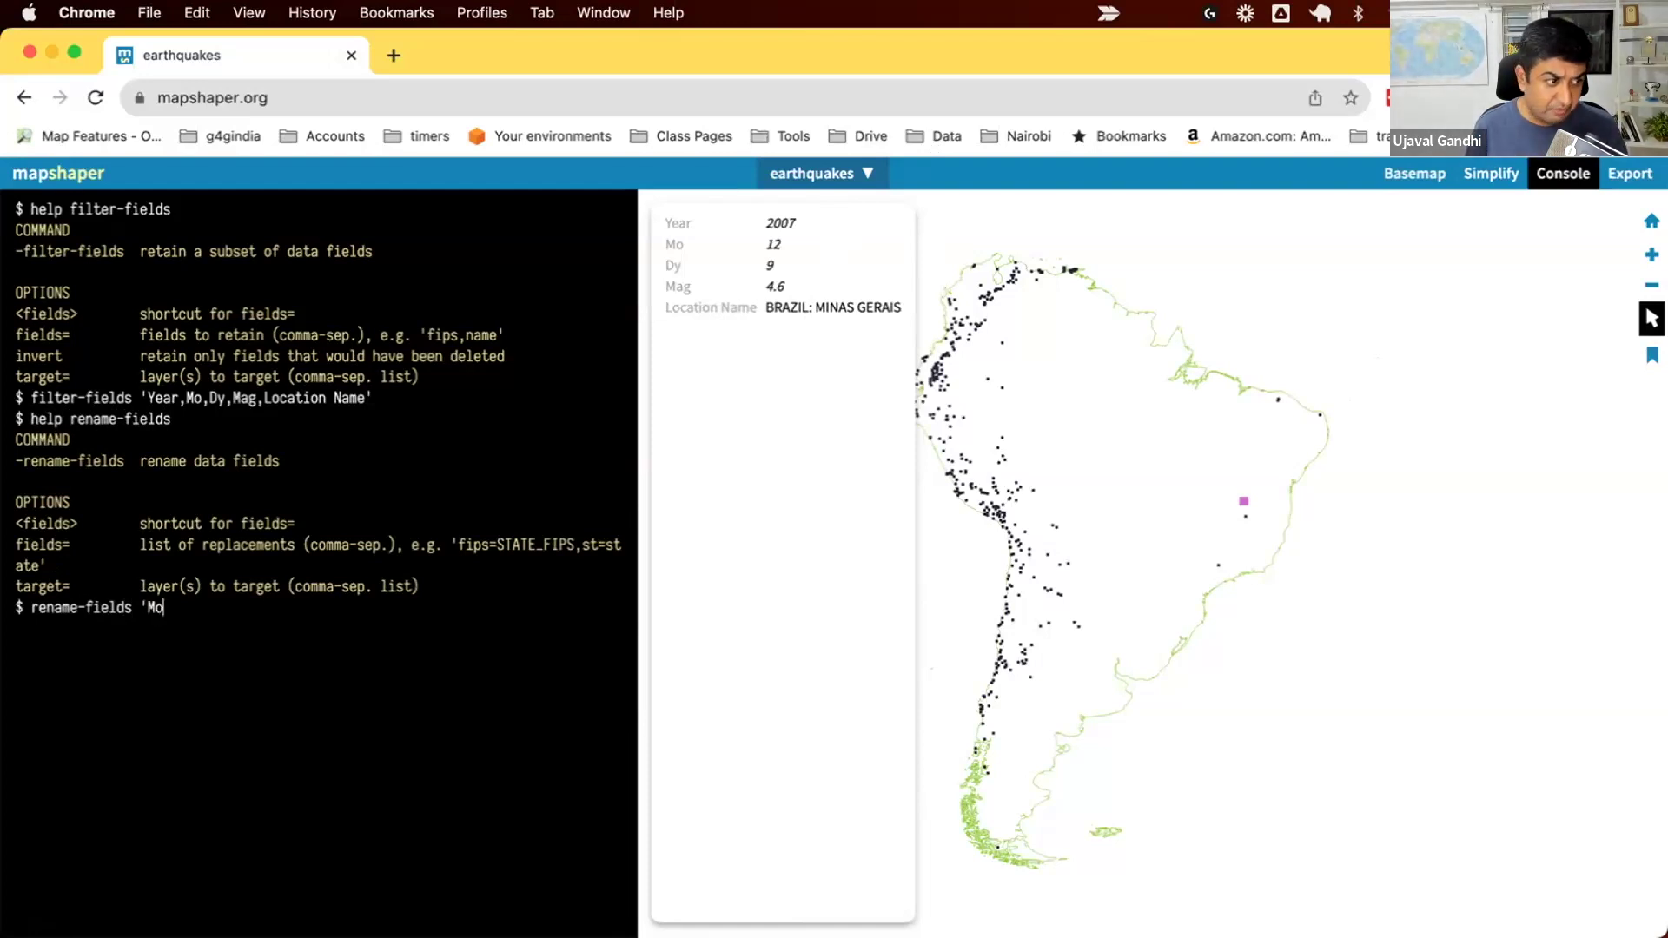
{"action": "type", "text": "nth=Mo"}
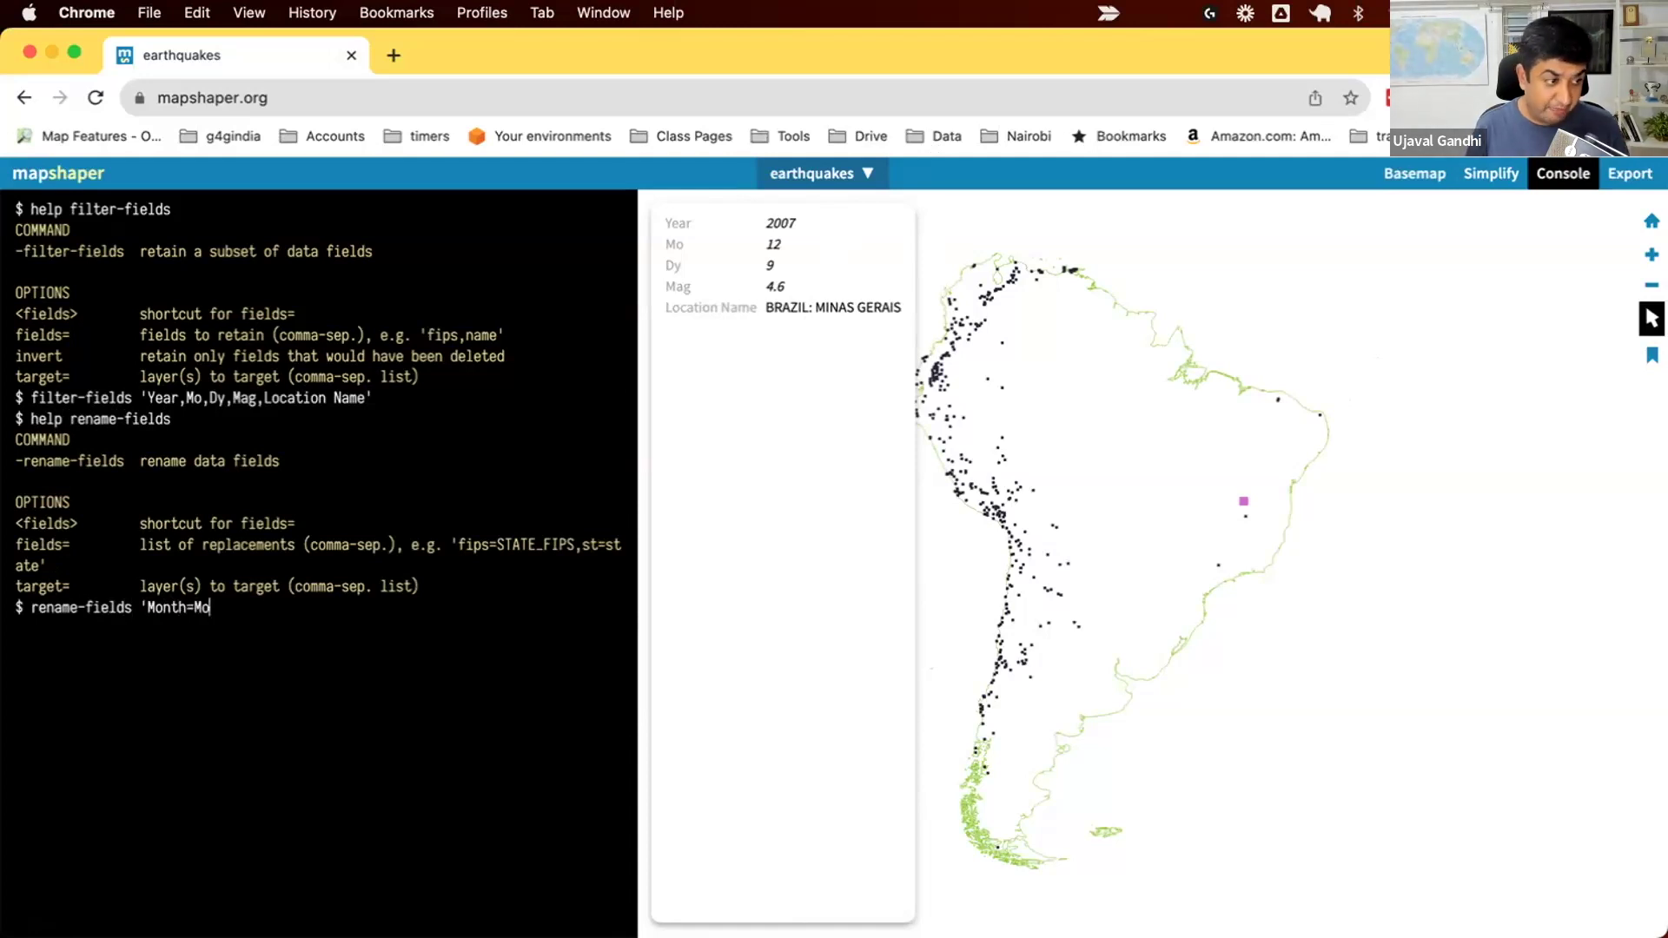
{"action": "type", "text": ","}
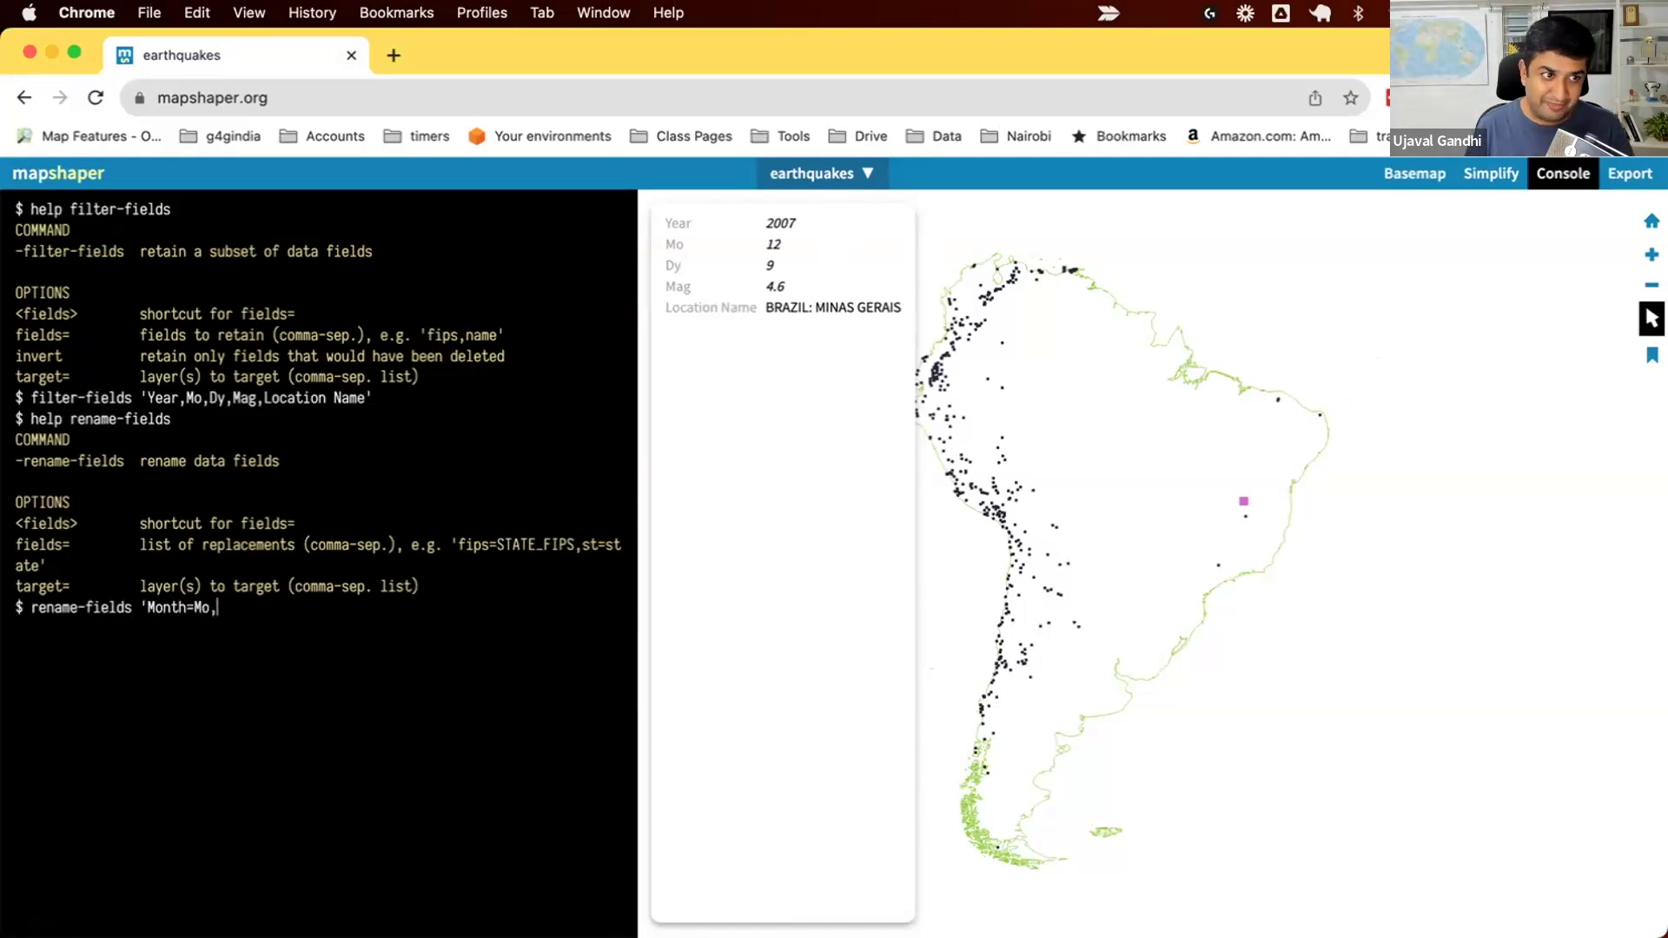
{"action": "type", "text": "Da"}
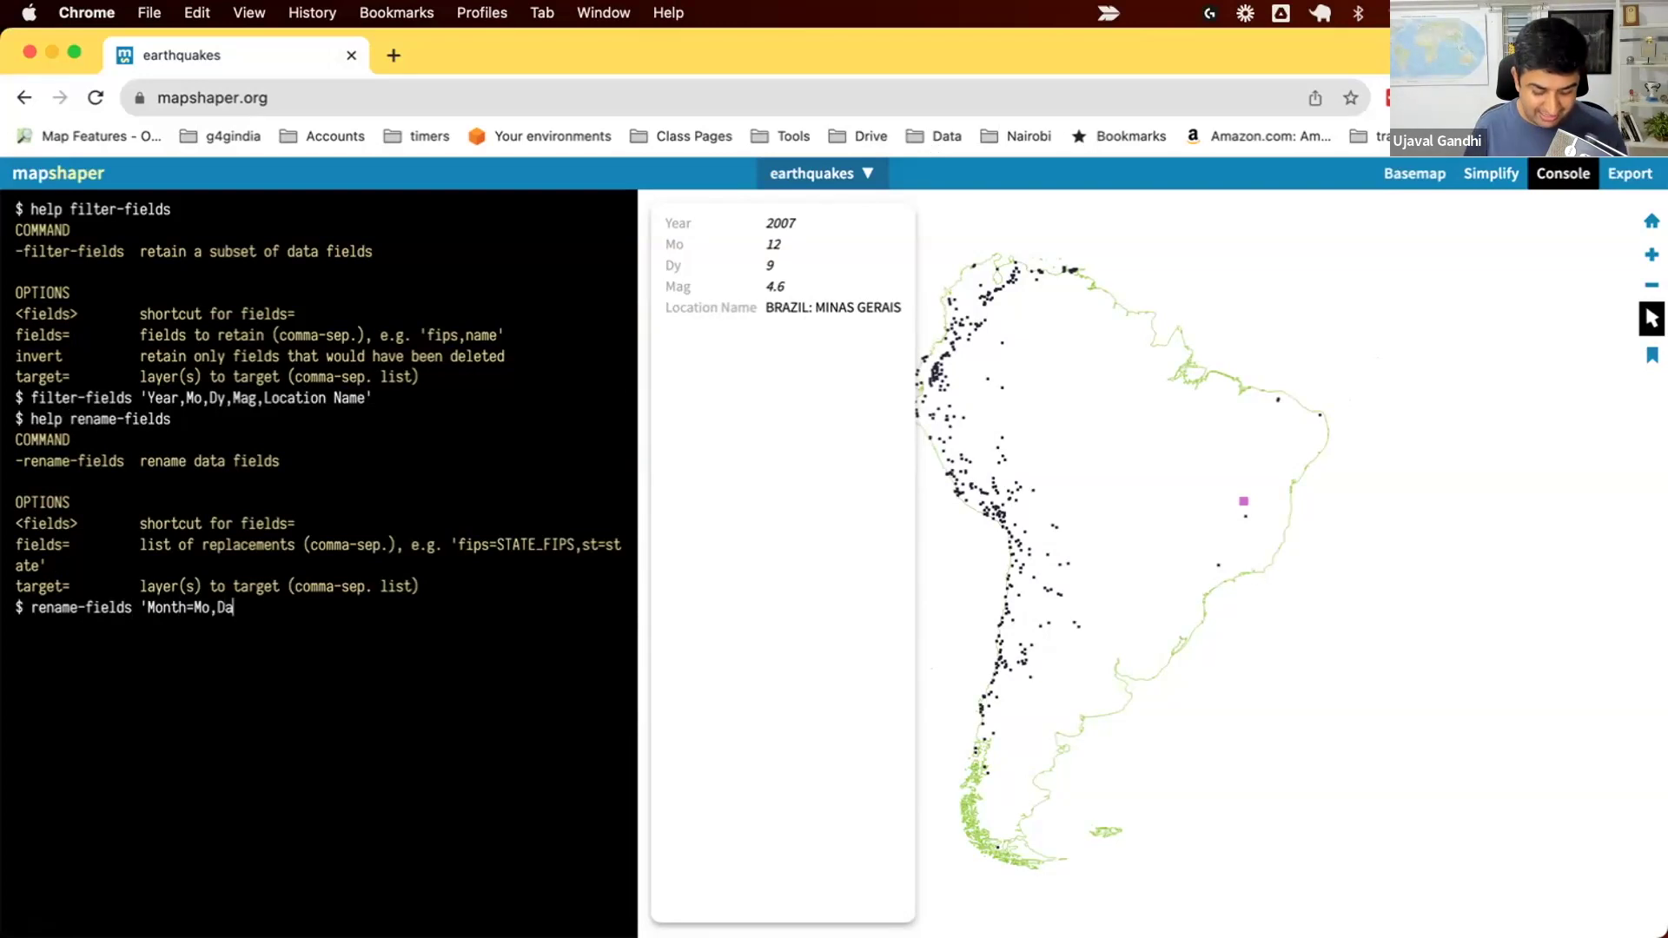
{"action": "type", "text": "y=Dy,"}
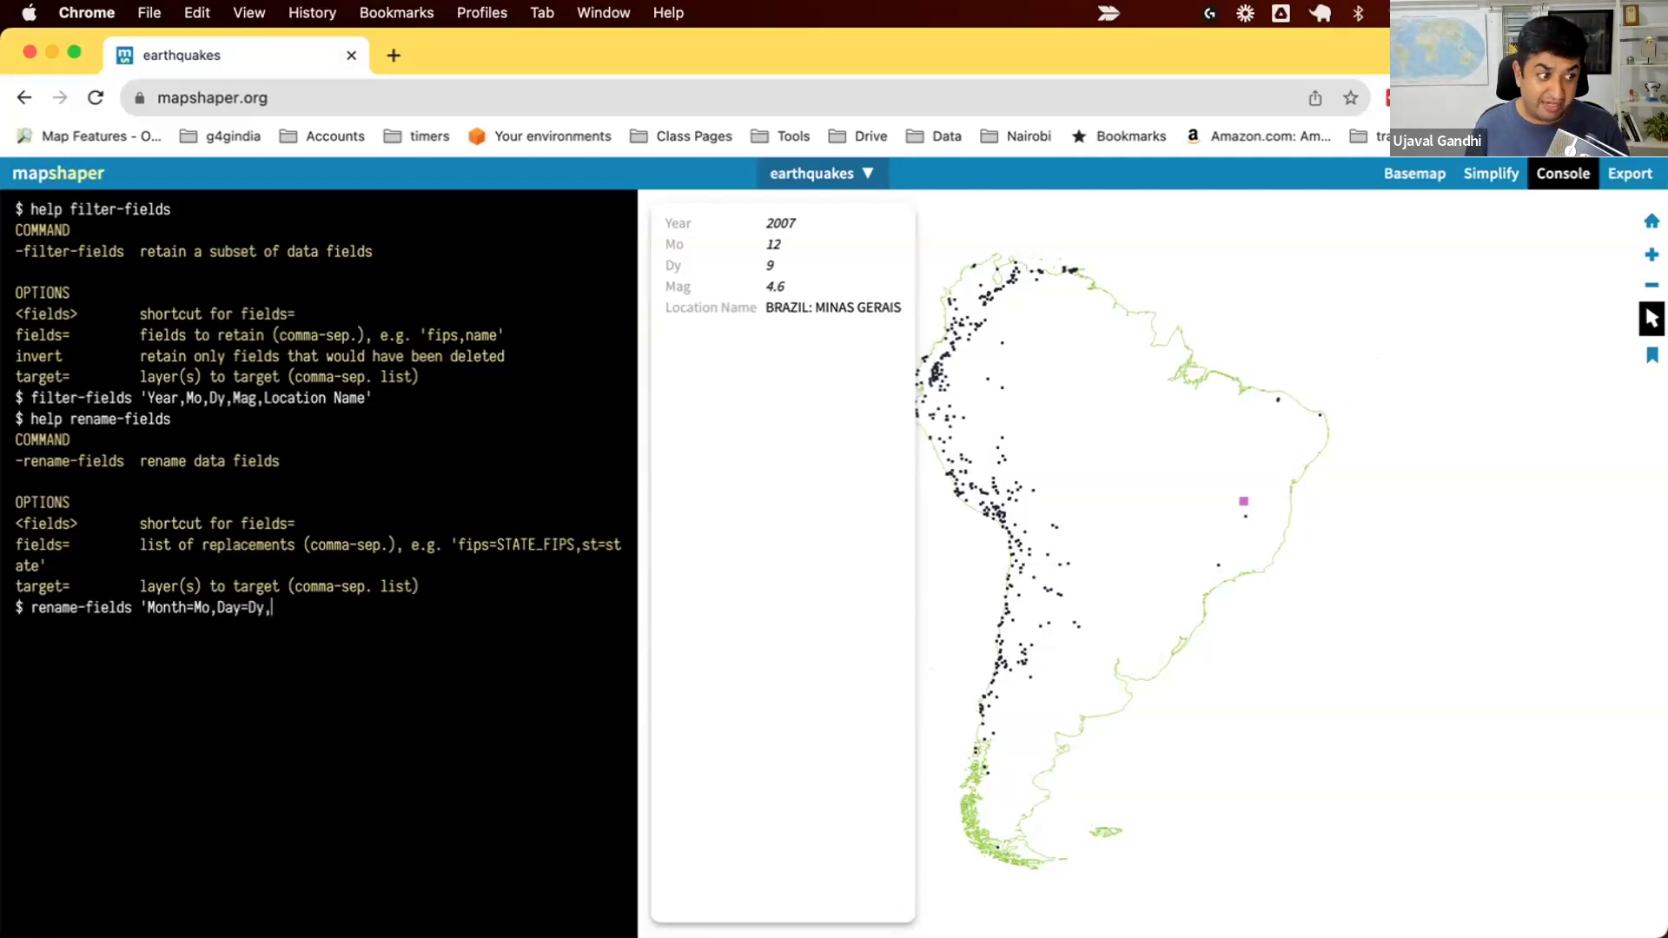
{"action": "type", "text": "Mag"}
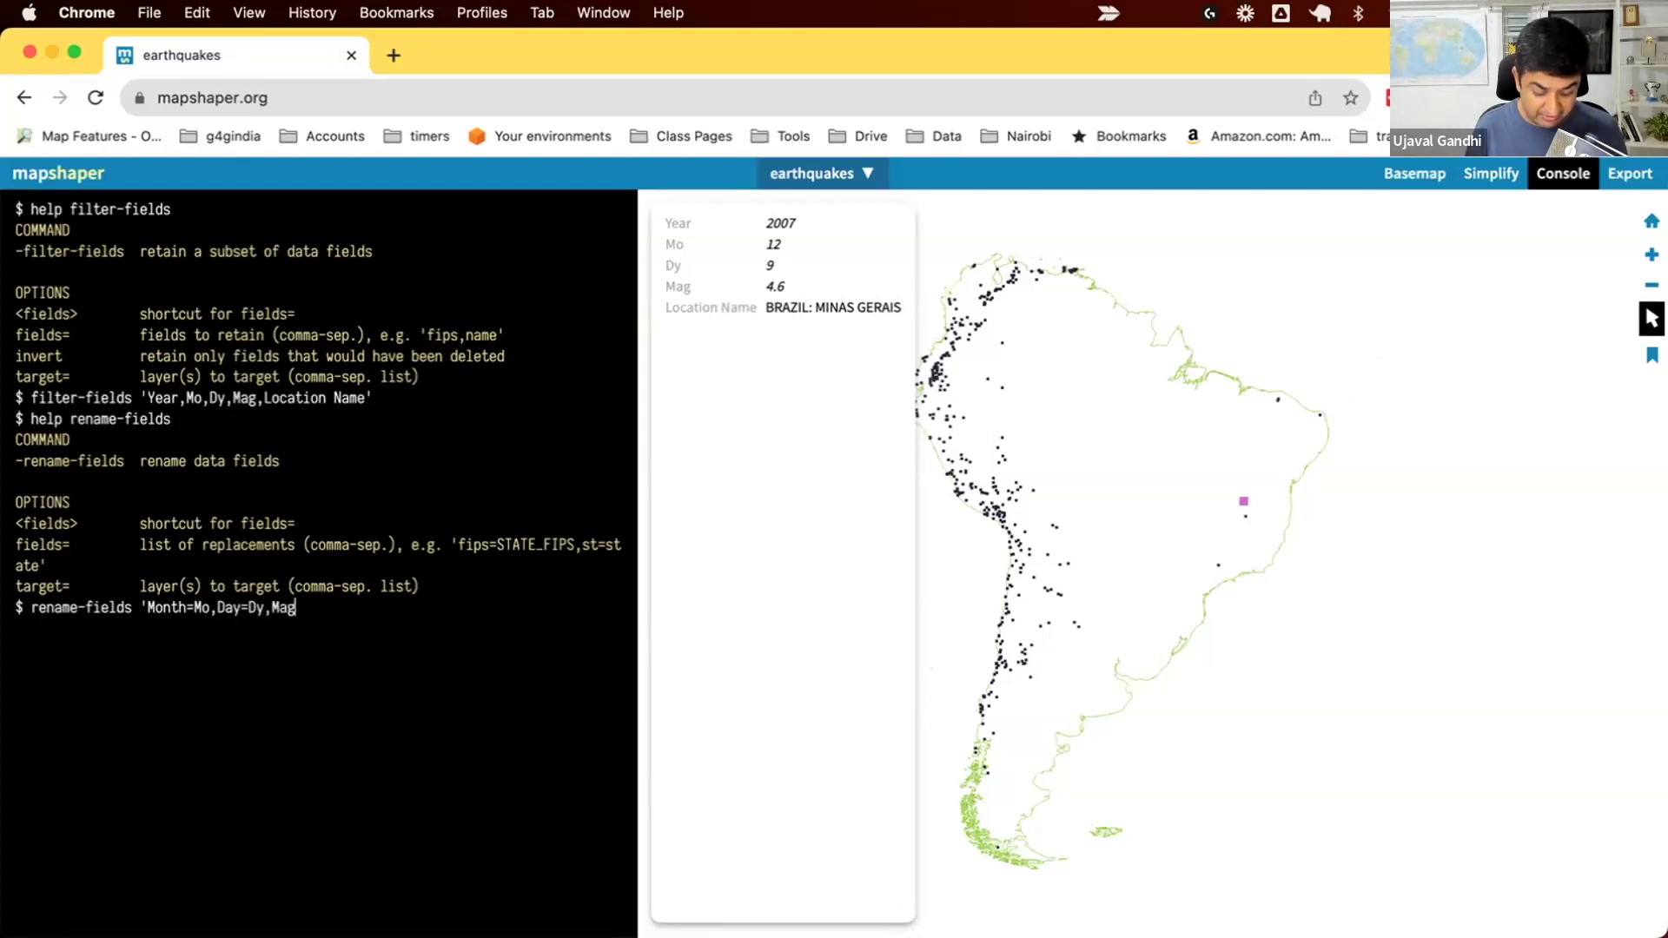
{"action": "type", "text": "nitude=Mag,"}
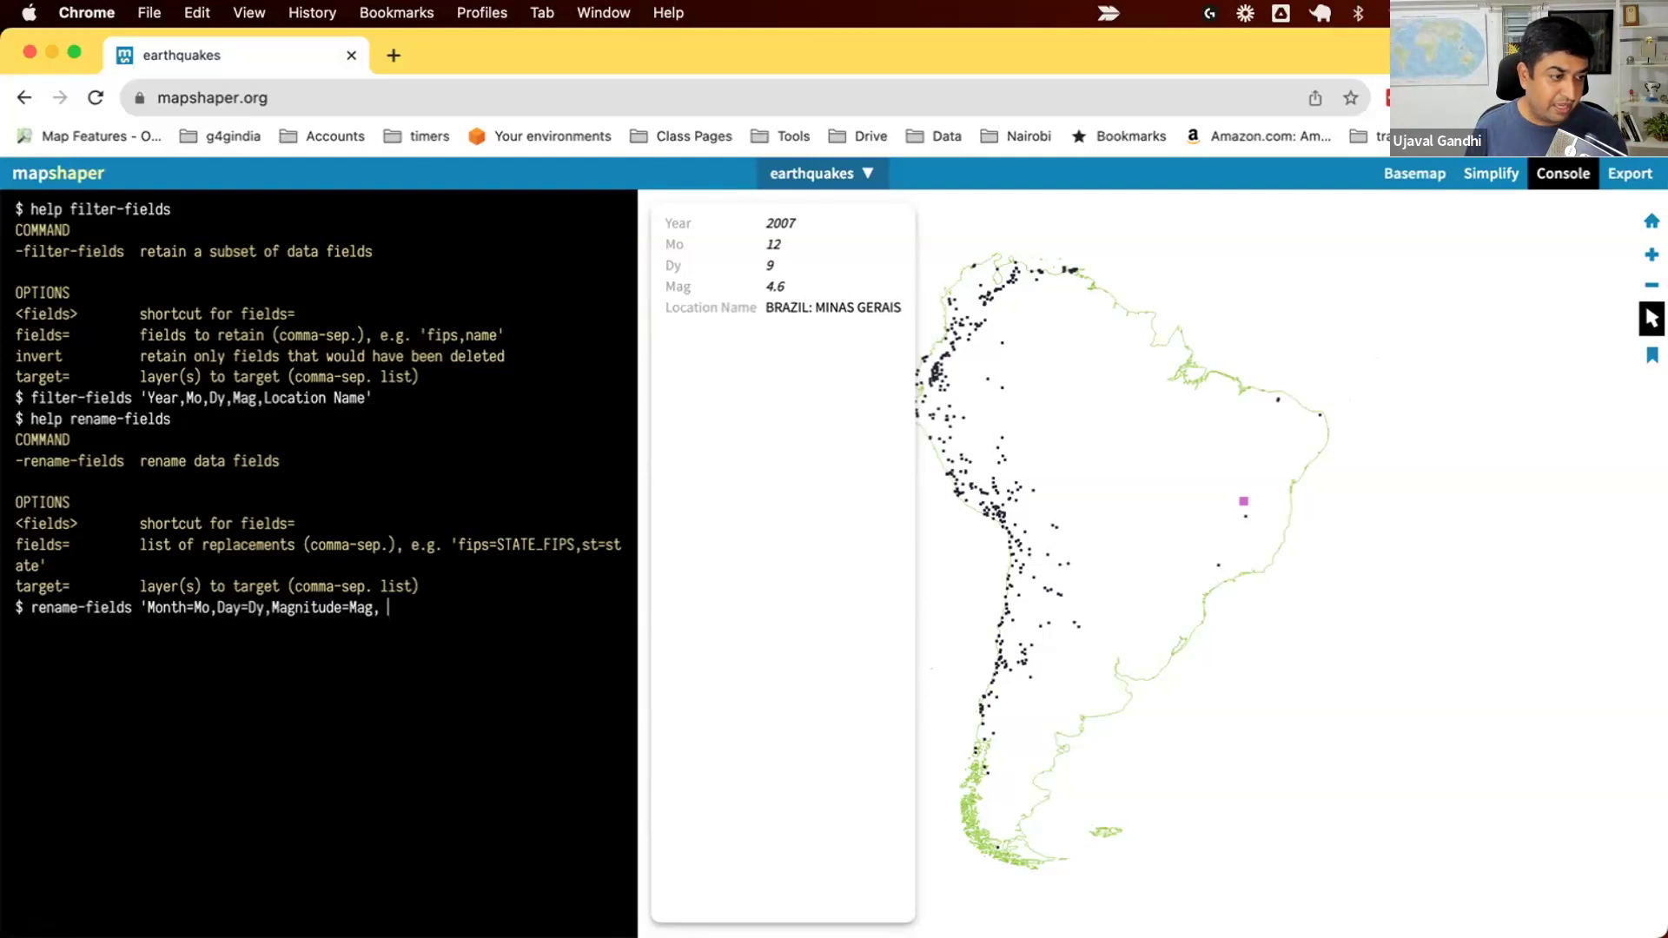
{"action": "type", "text": "Location"}
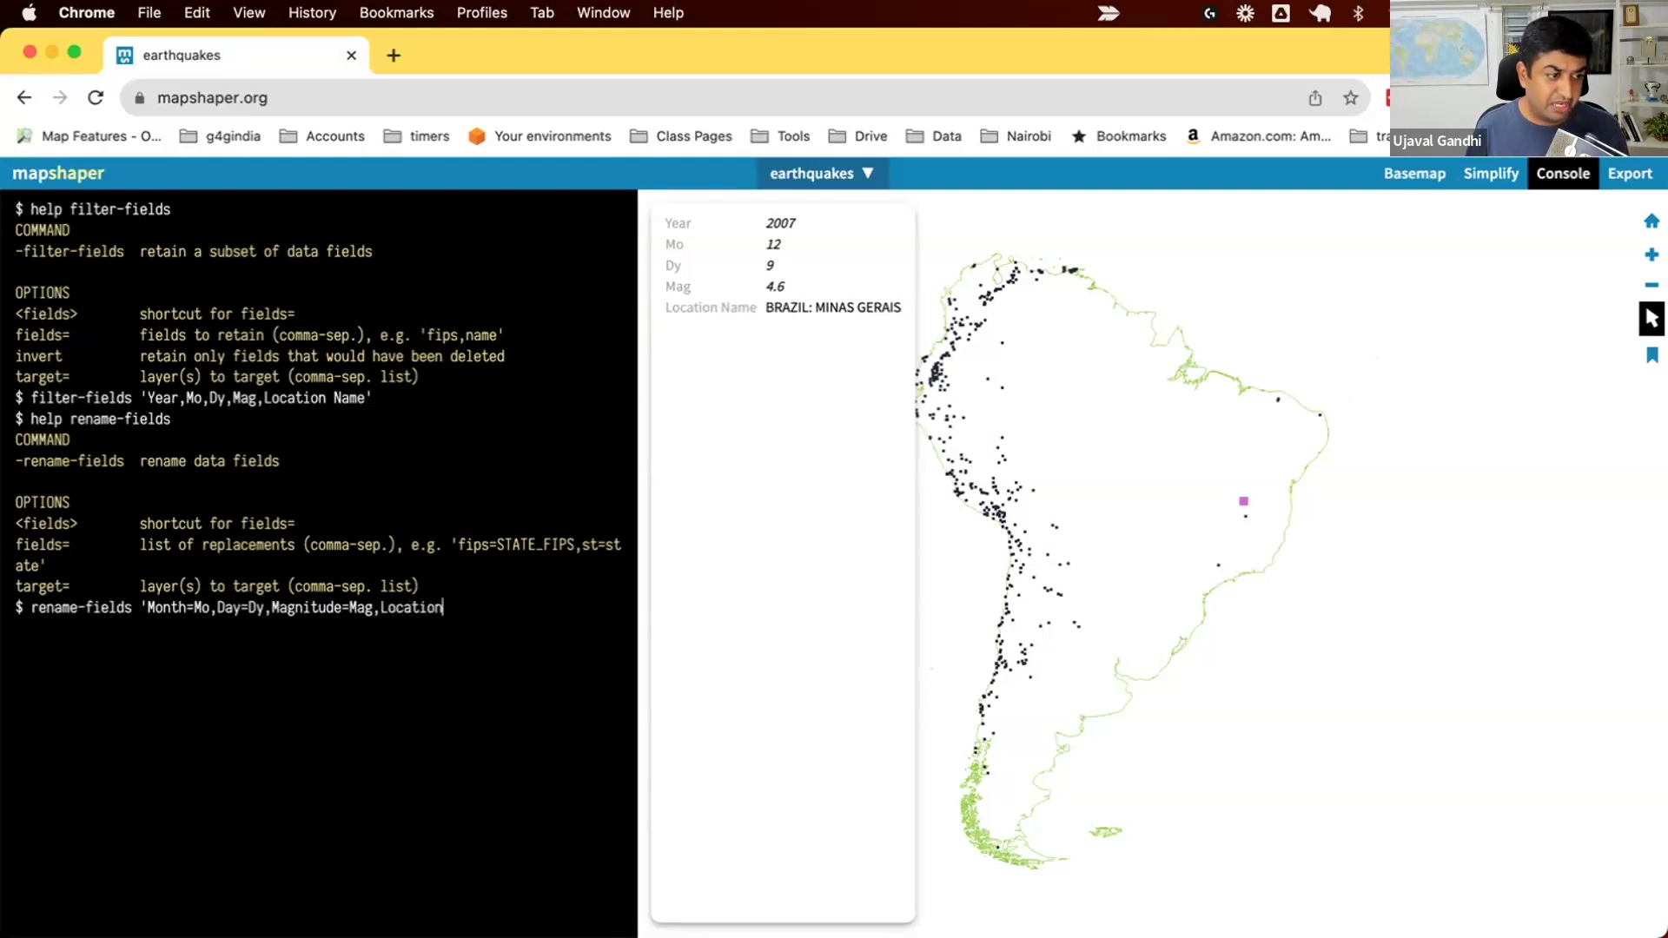
{"action": "type", "text": "="}
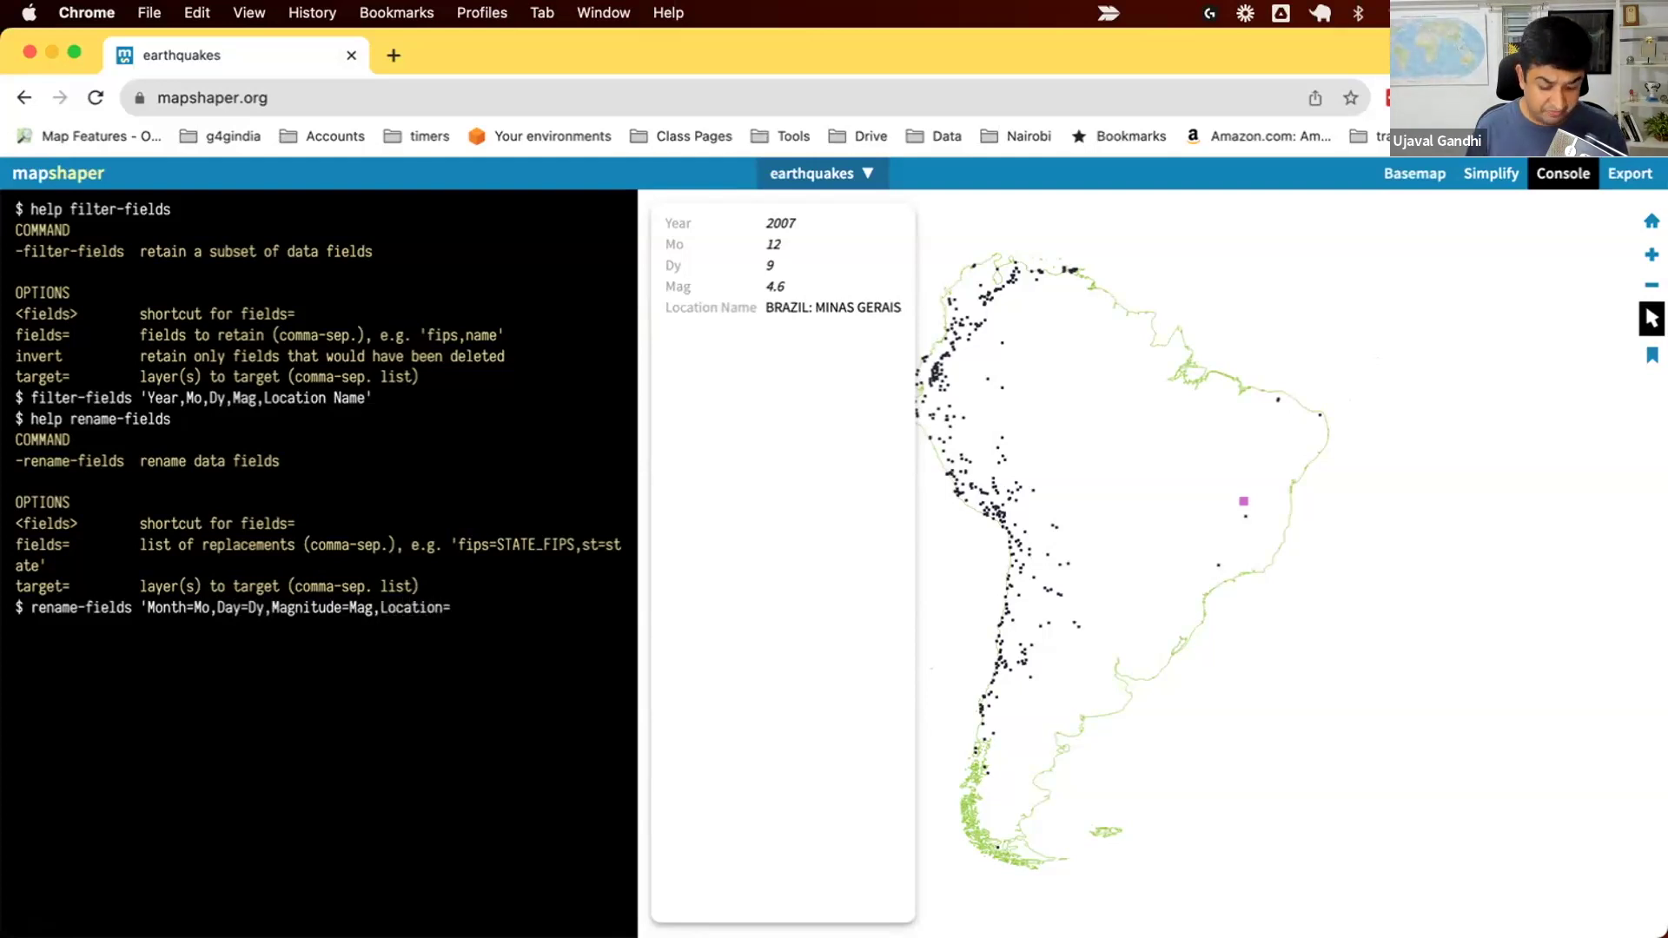
{"action": "type", "text": "Location Nam"}
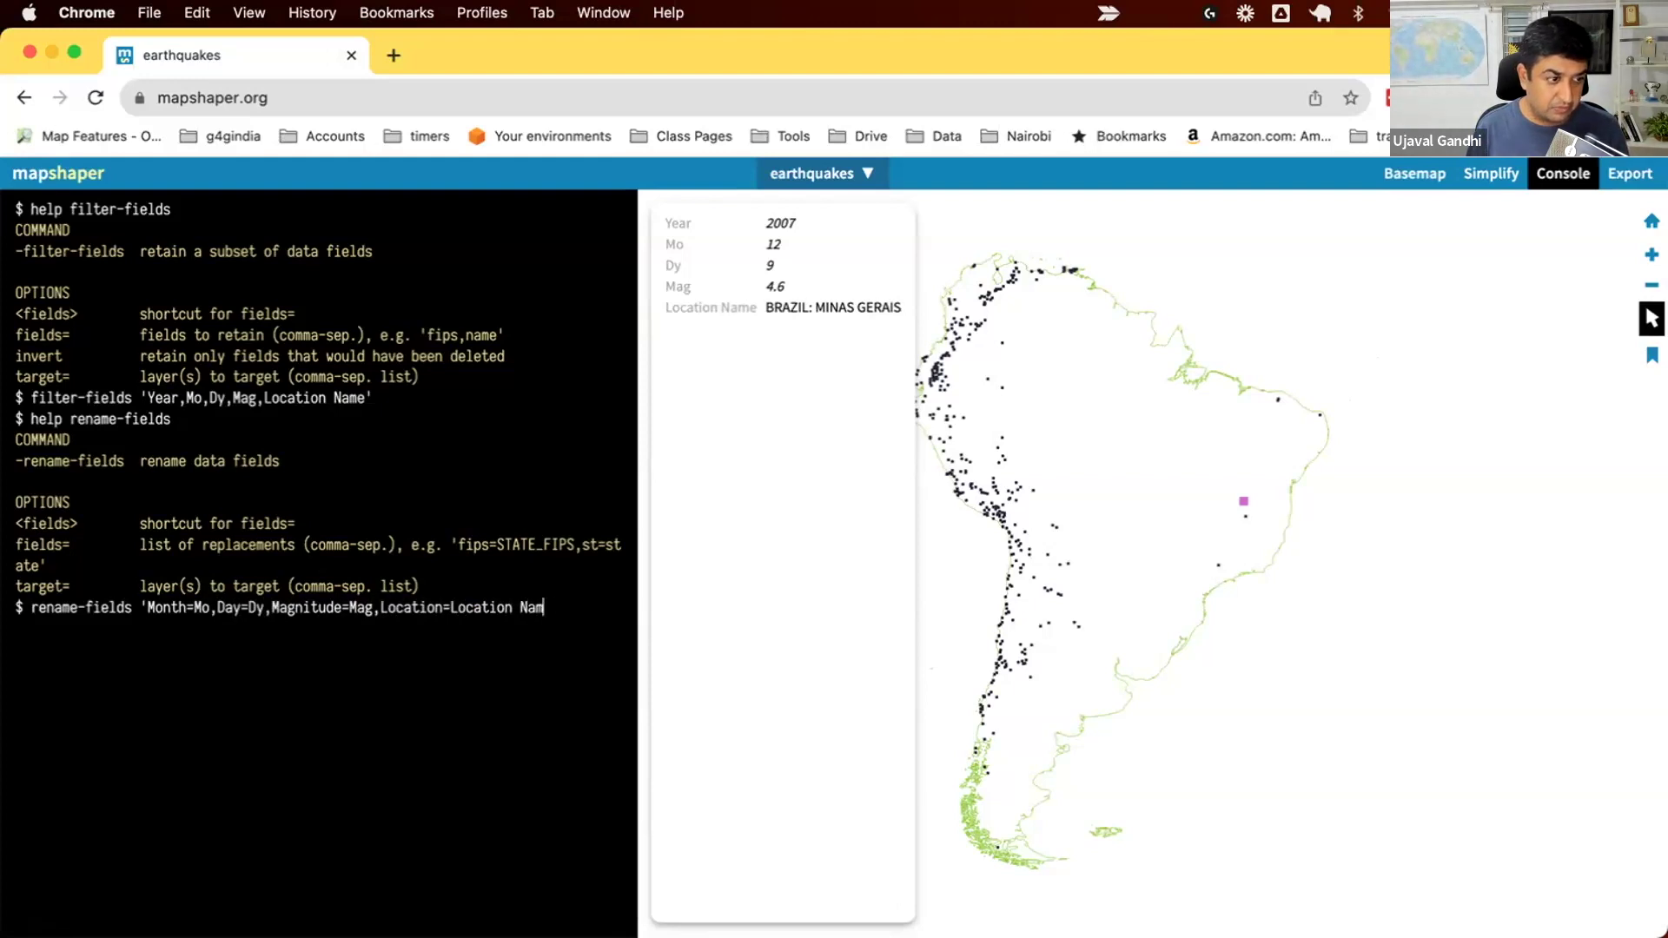
{"action": "type", "text": "e'"}
{"action": "key", "text": "Return"}
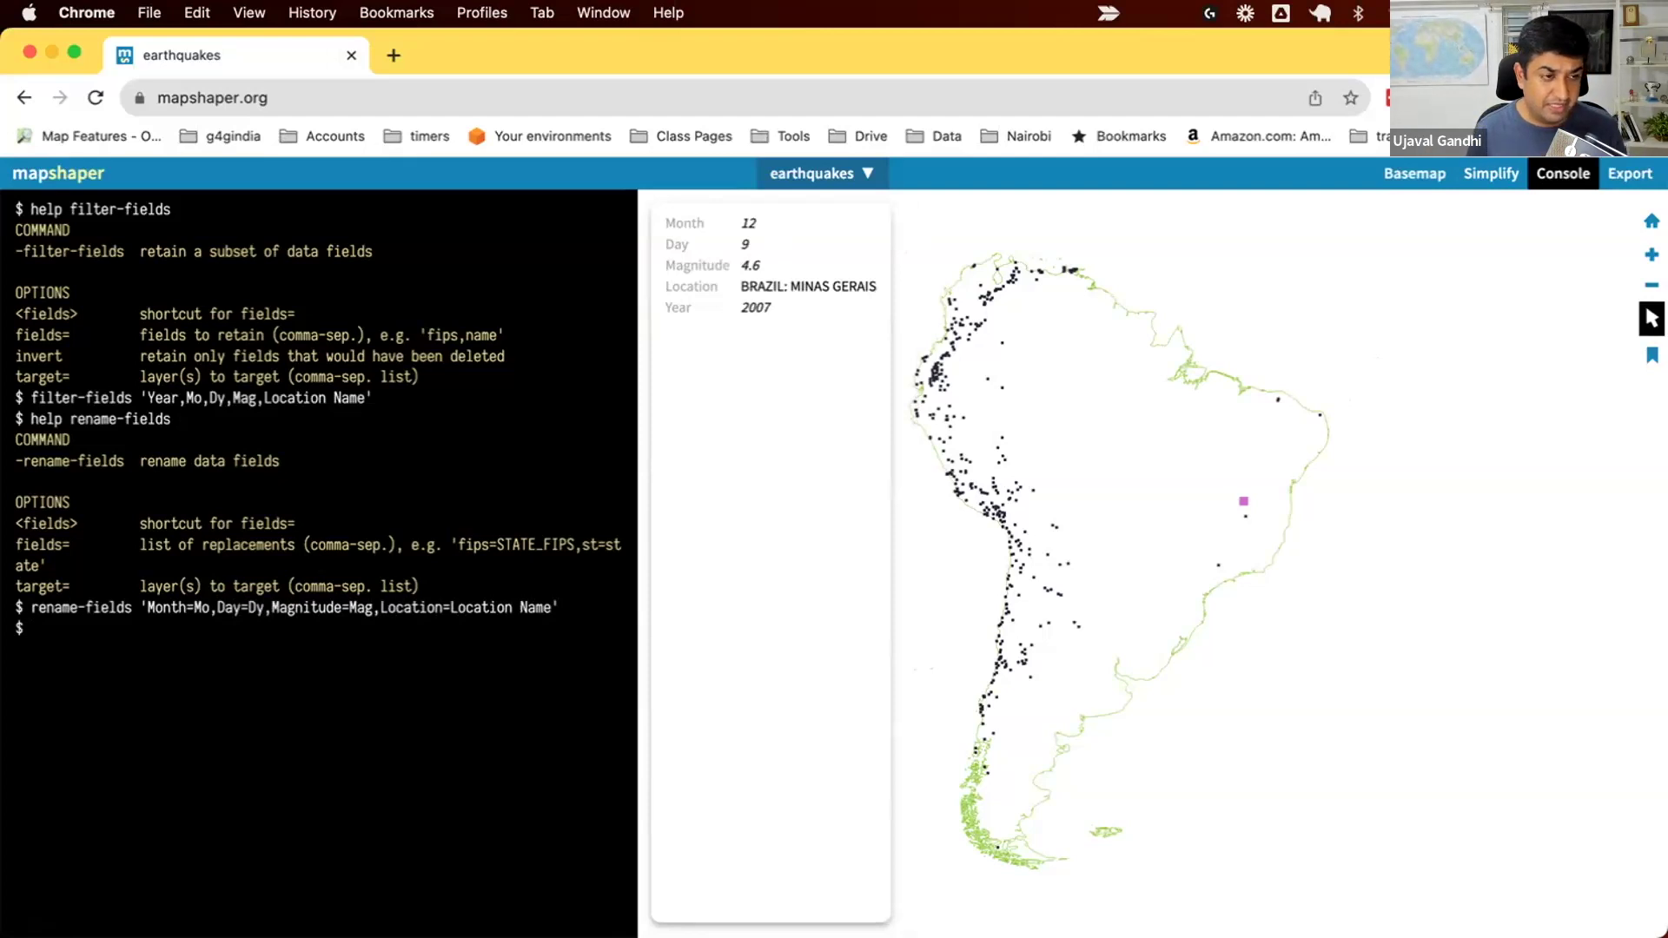
- Clear the console and run filter 'Magnitude > 6', keeping 245 of 449 earthquakes
{"action": "type", "text": "clear"}
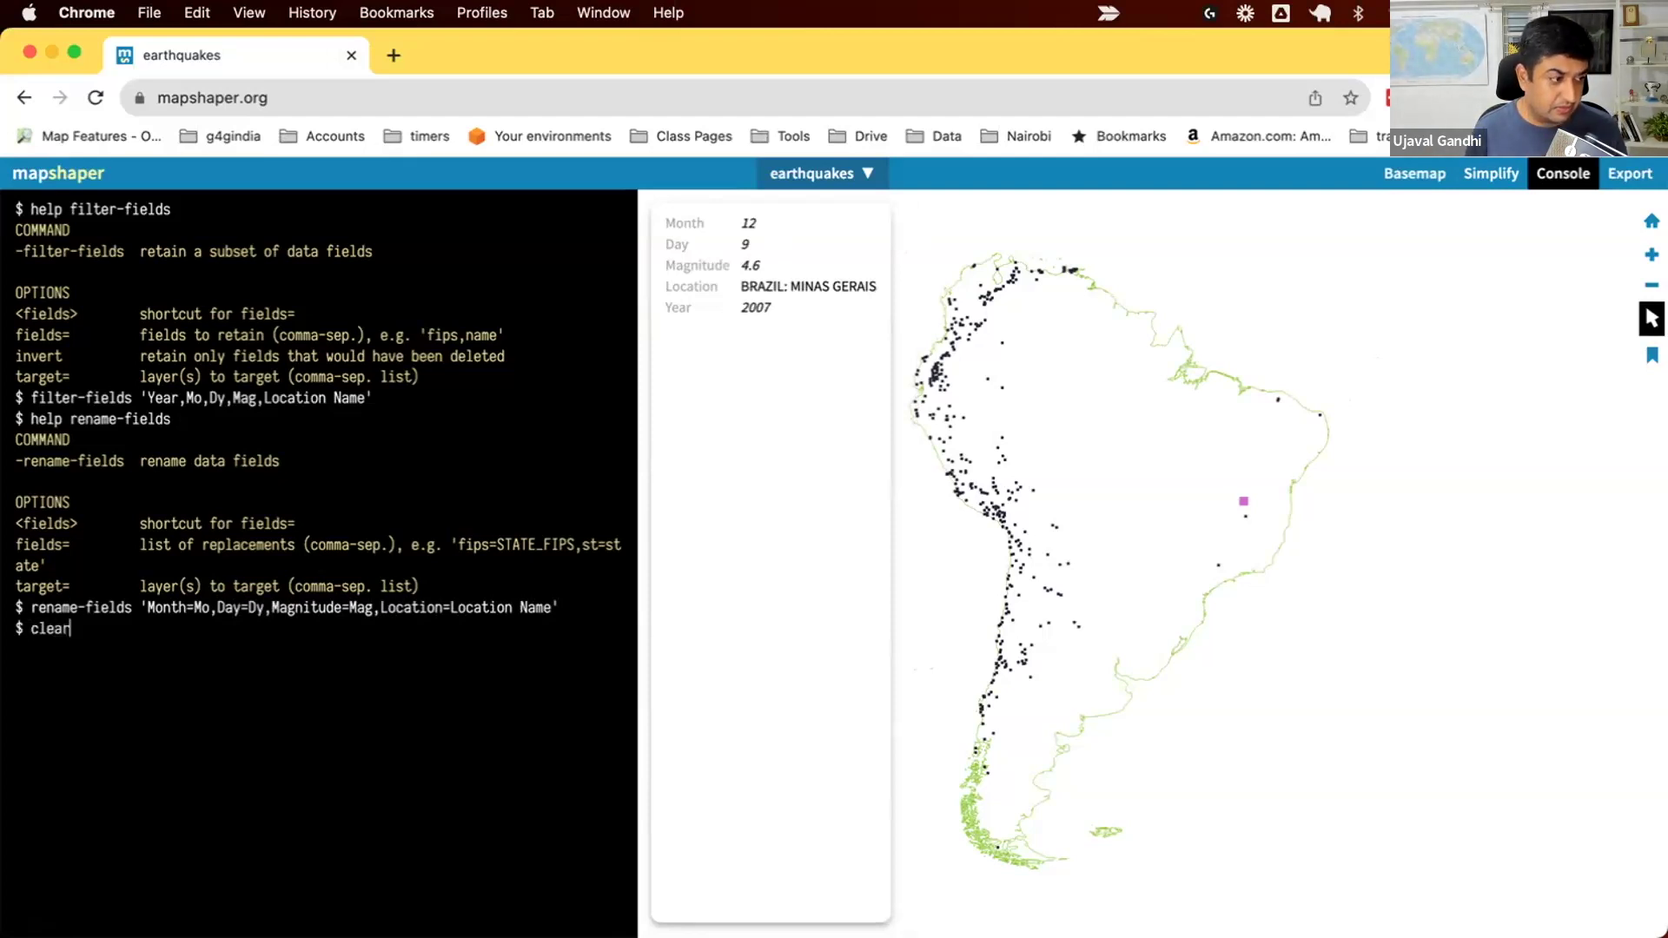
{"action": "key", "text": "Return"}
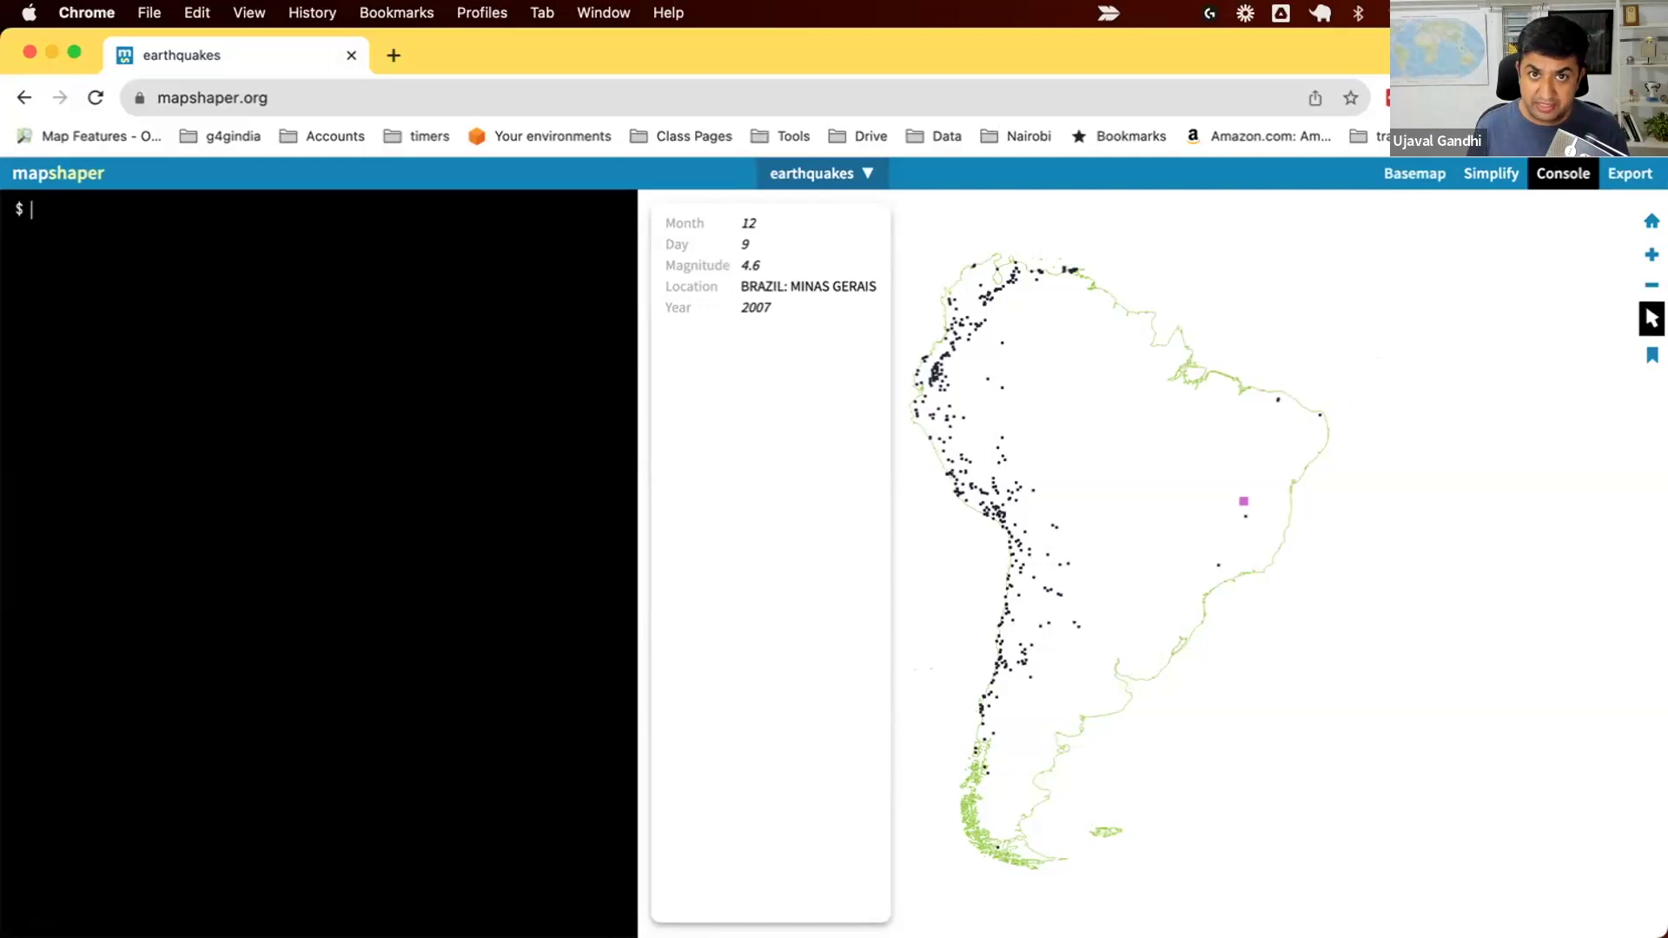
{"action": "type", "text": "filter "}
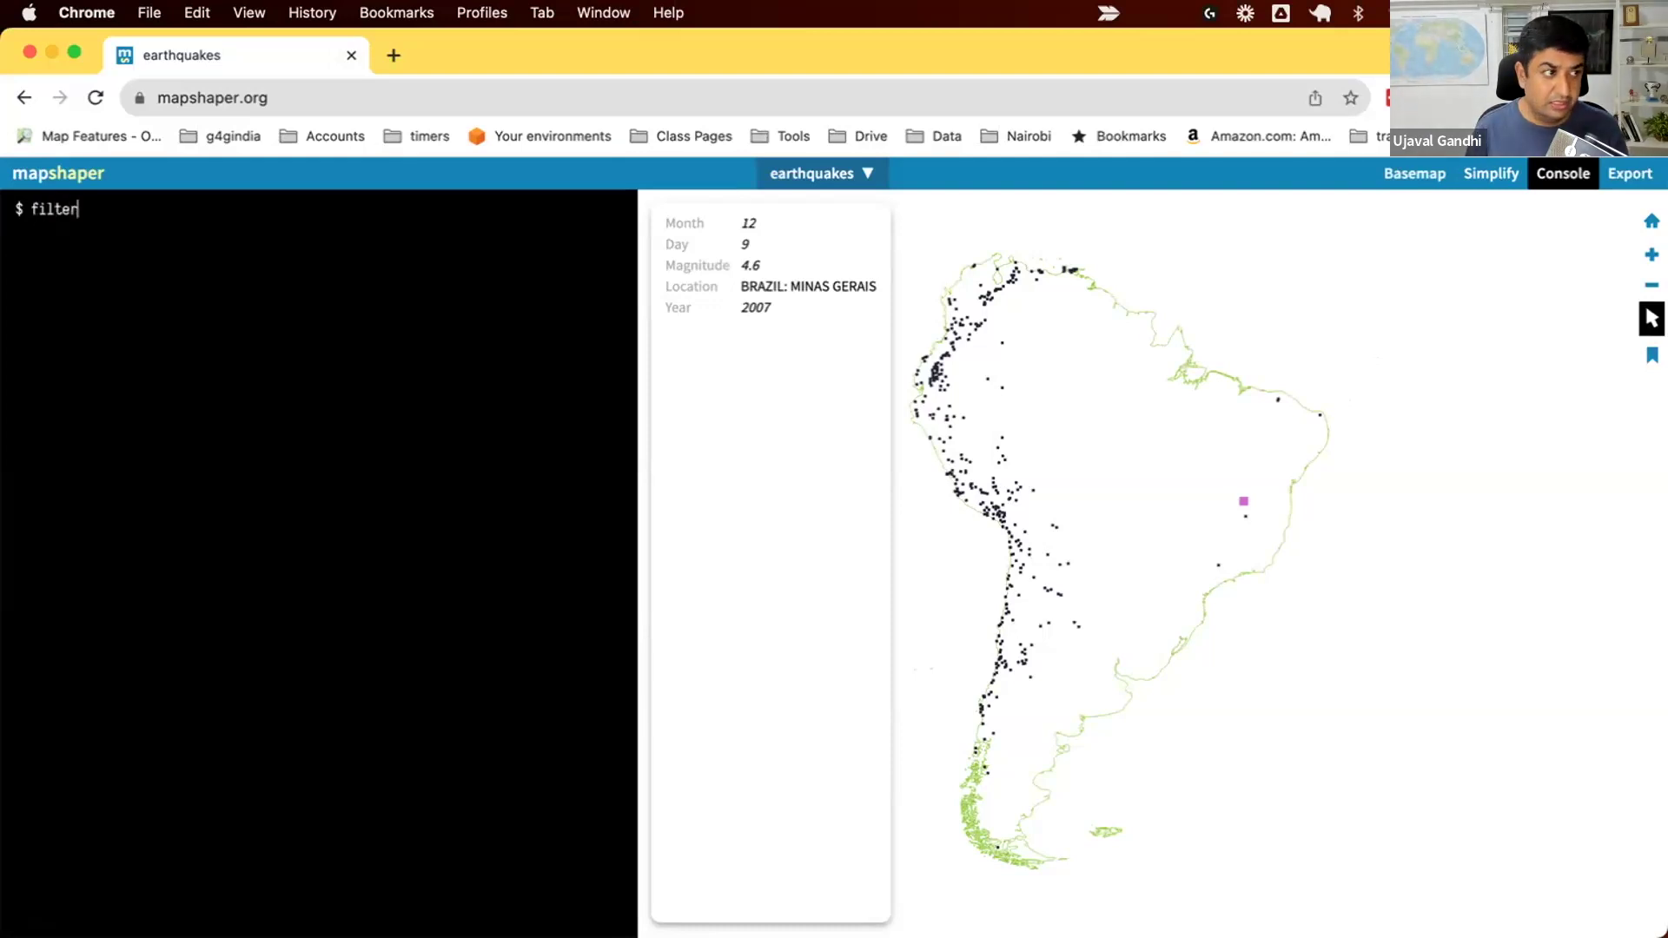
{"action": "type", "text": "Mag"}
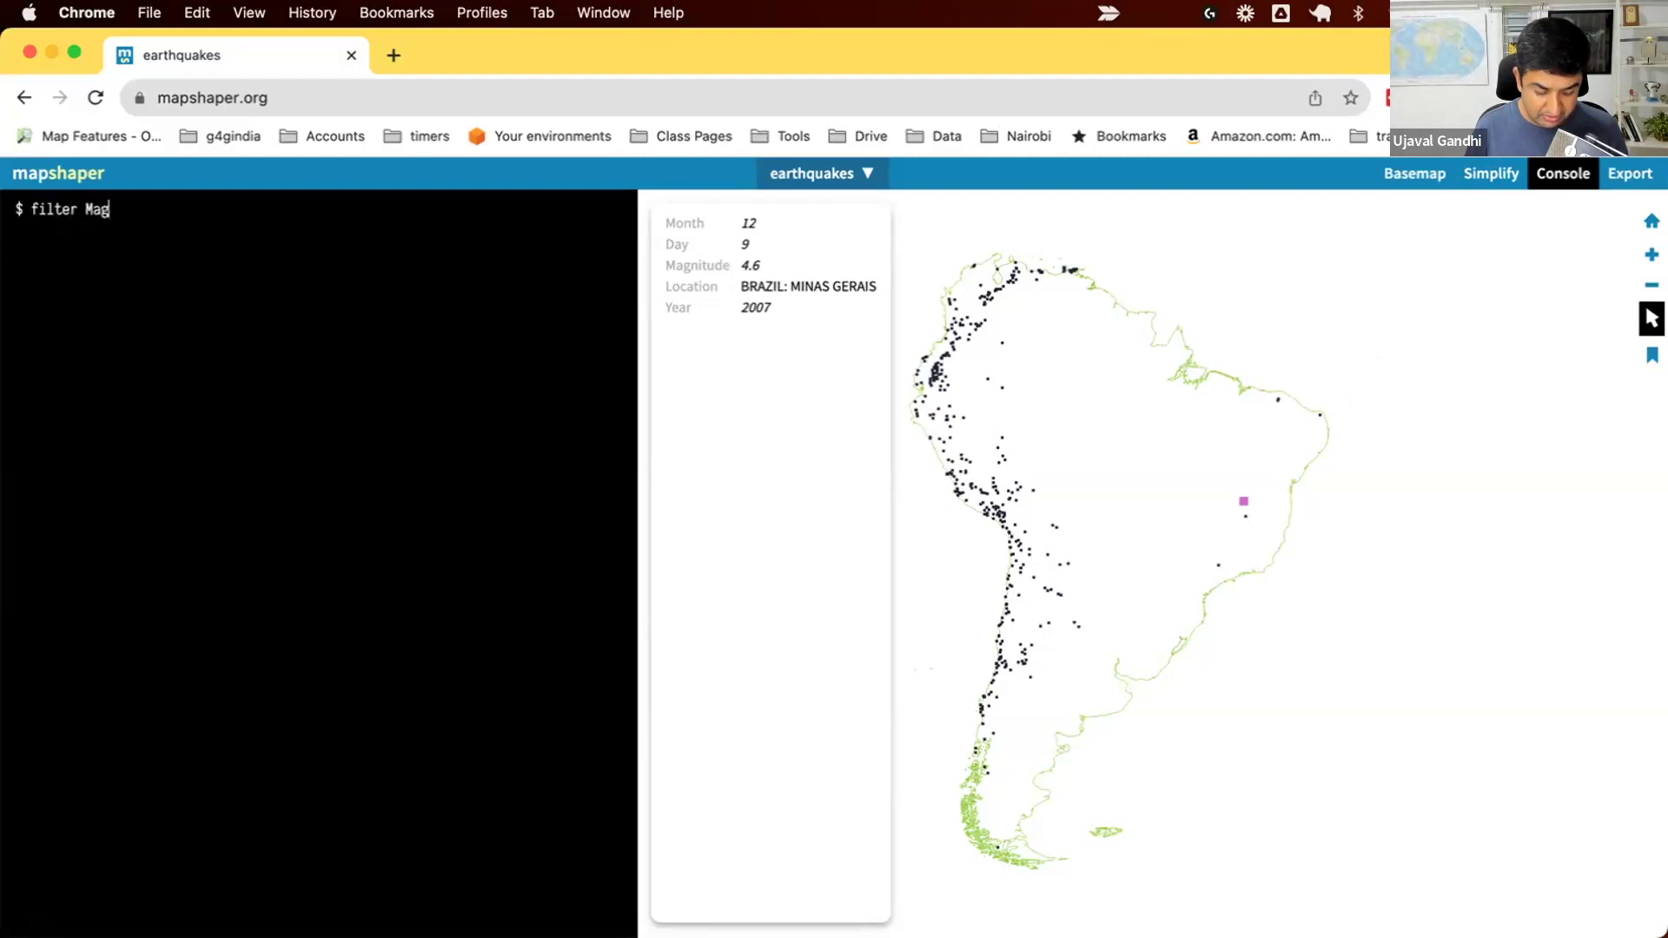
{"action": "type", "text": "nitude"}
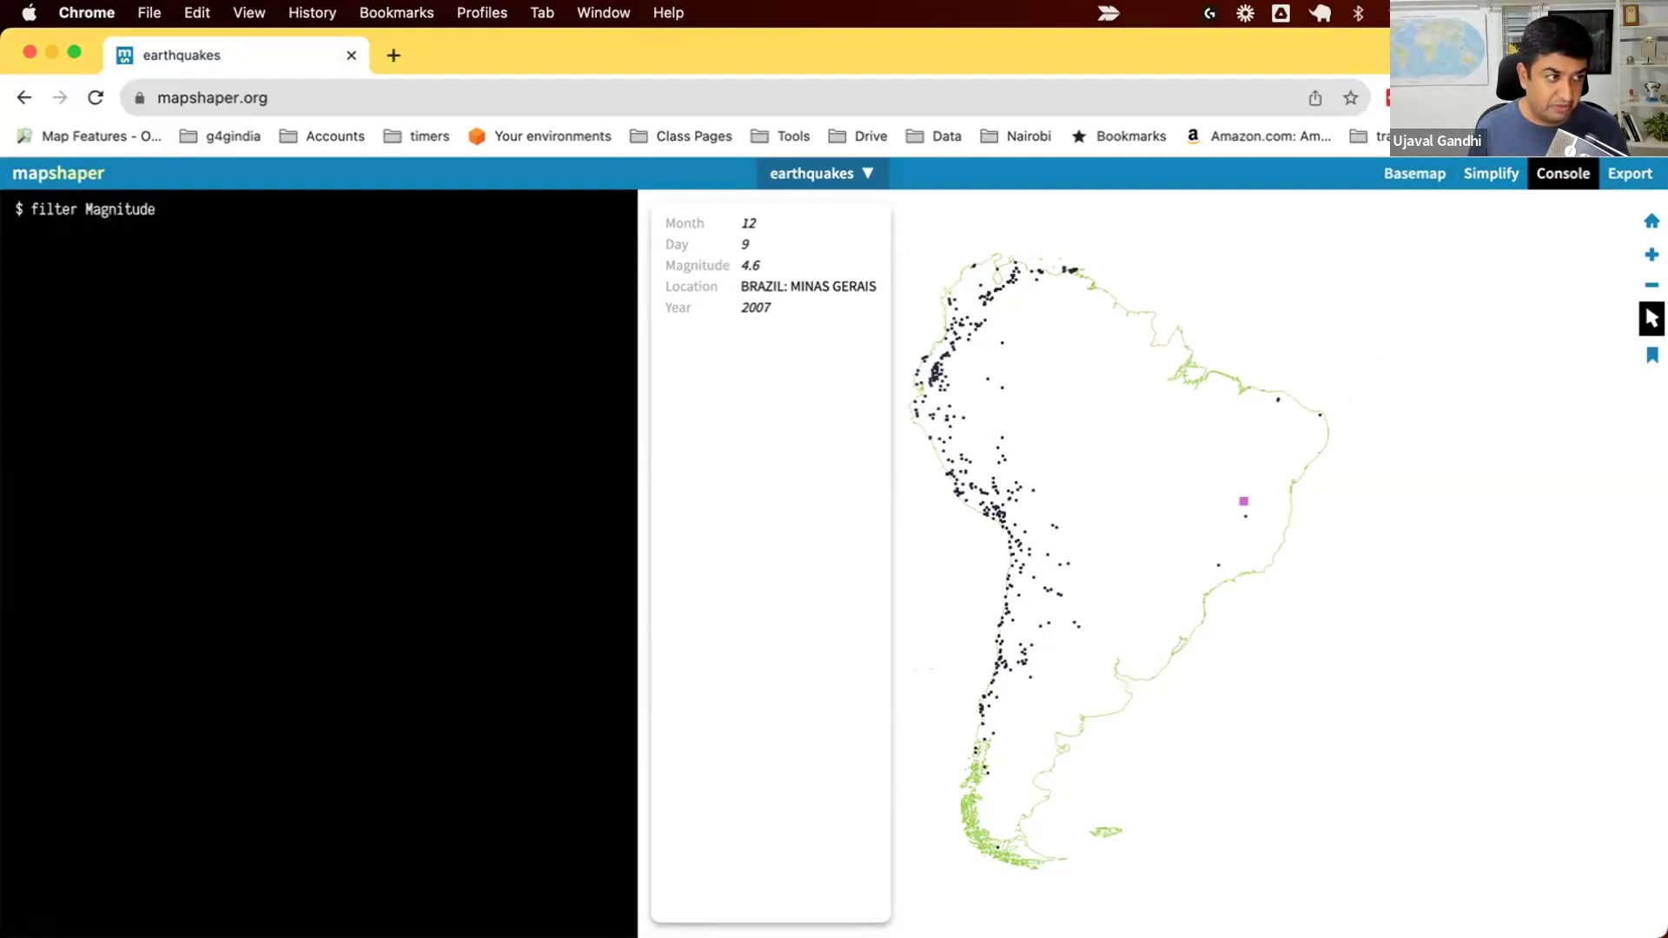
{"action": "type", "text": " > 6"}
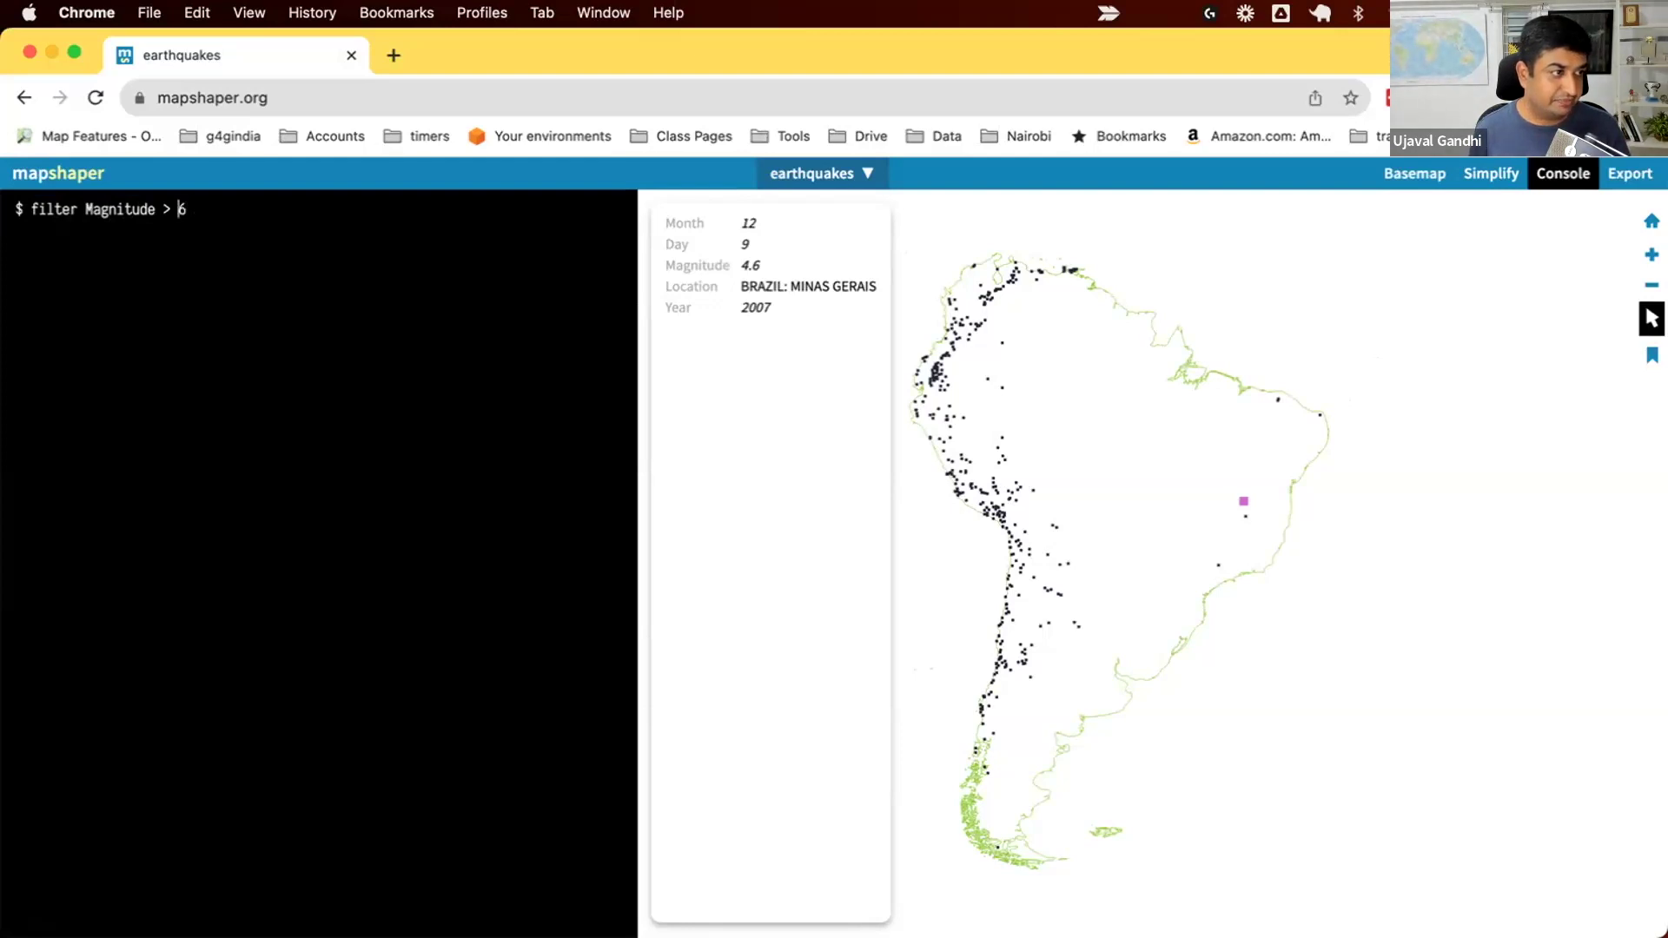
{"action": "left_click", "coordinate": [85, 209]}
{"action": "type", "text": "'"}
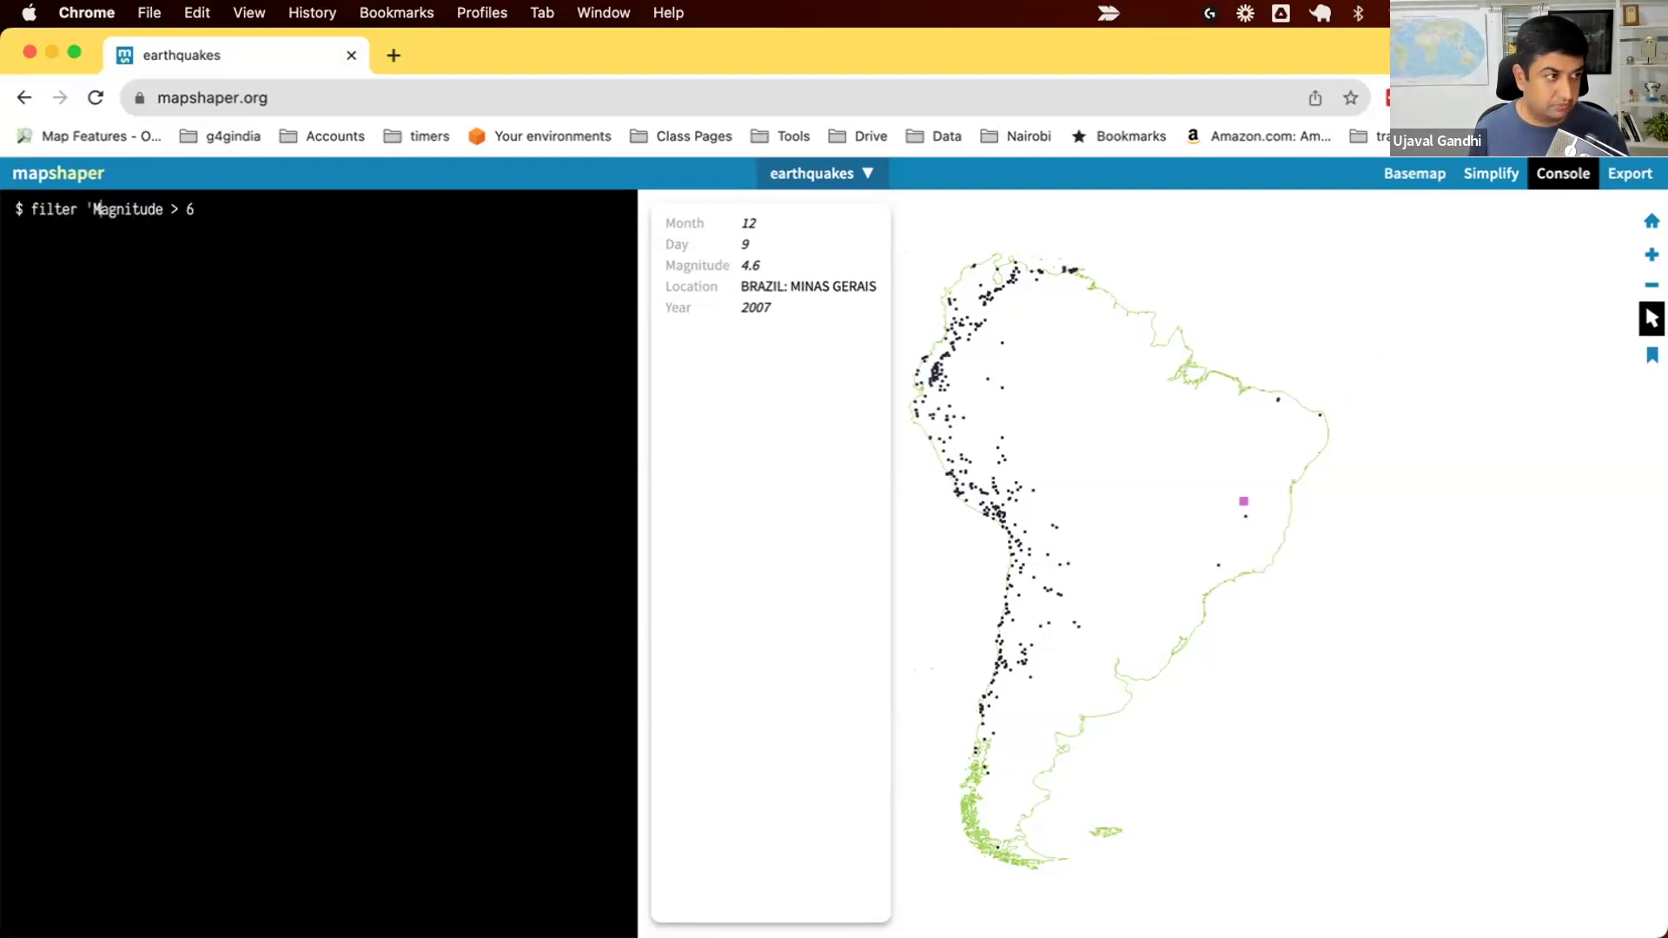
{"action": "key", "text": "End"}
{"action": "type", "text": "'"}
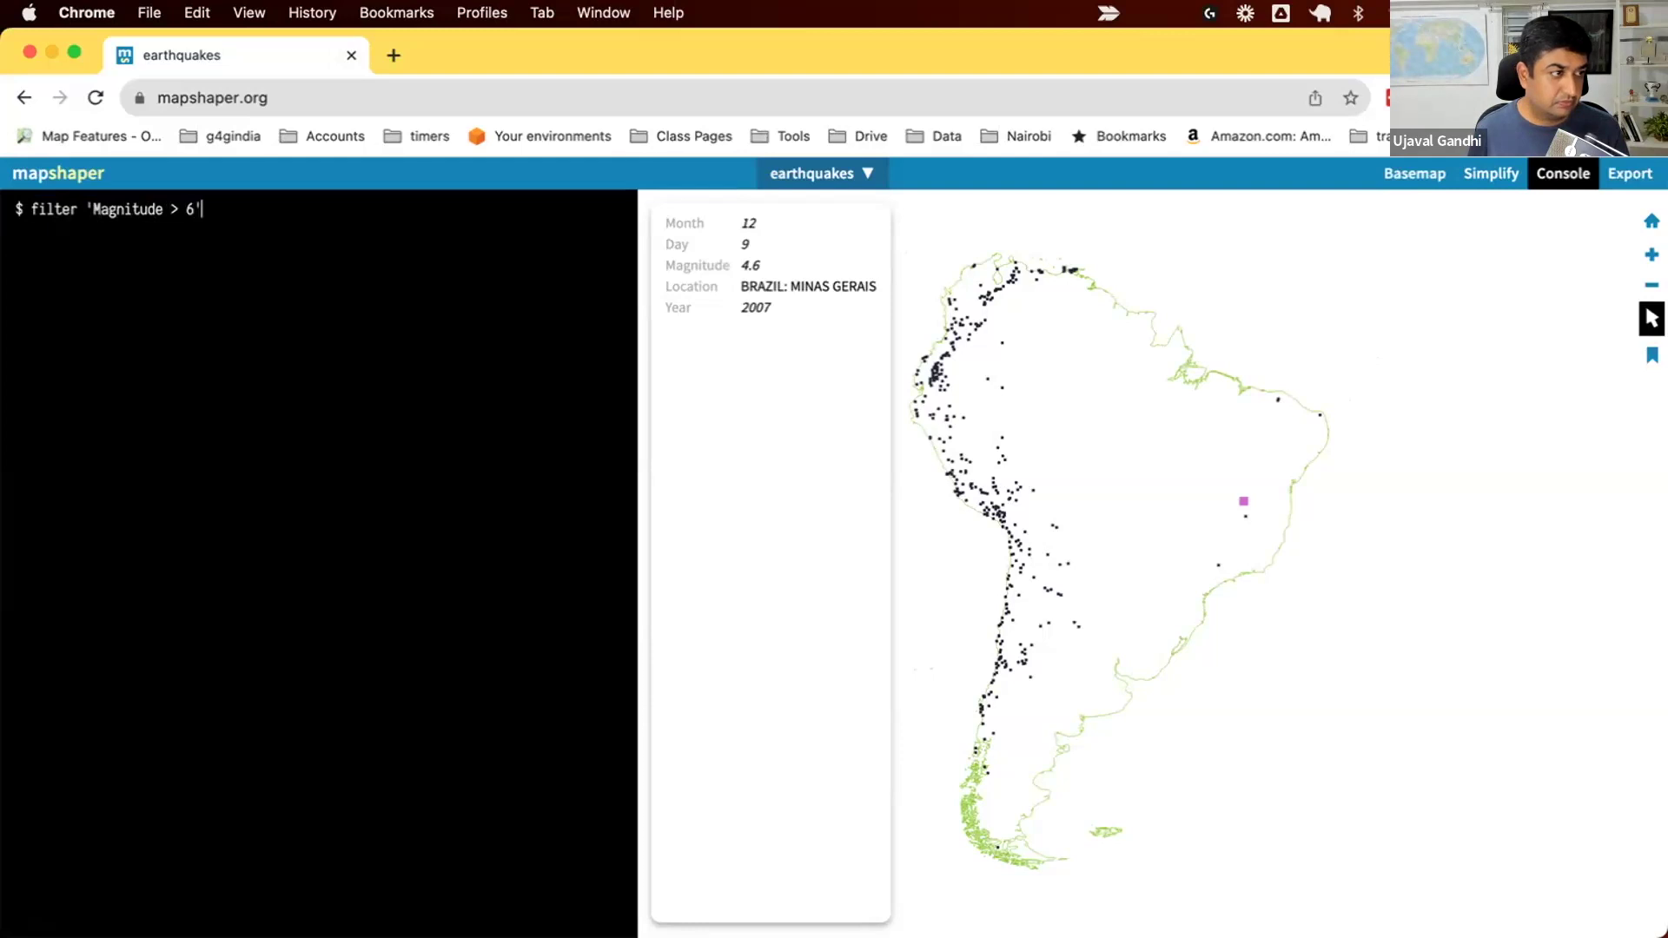
{"action": "key", "text": "Return"}
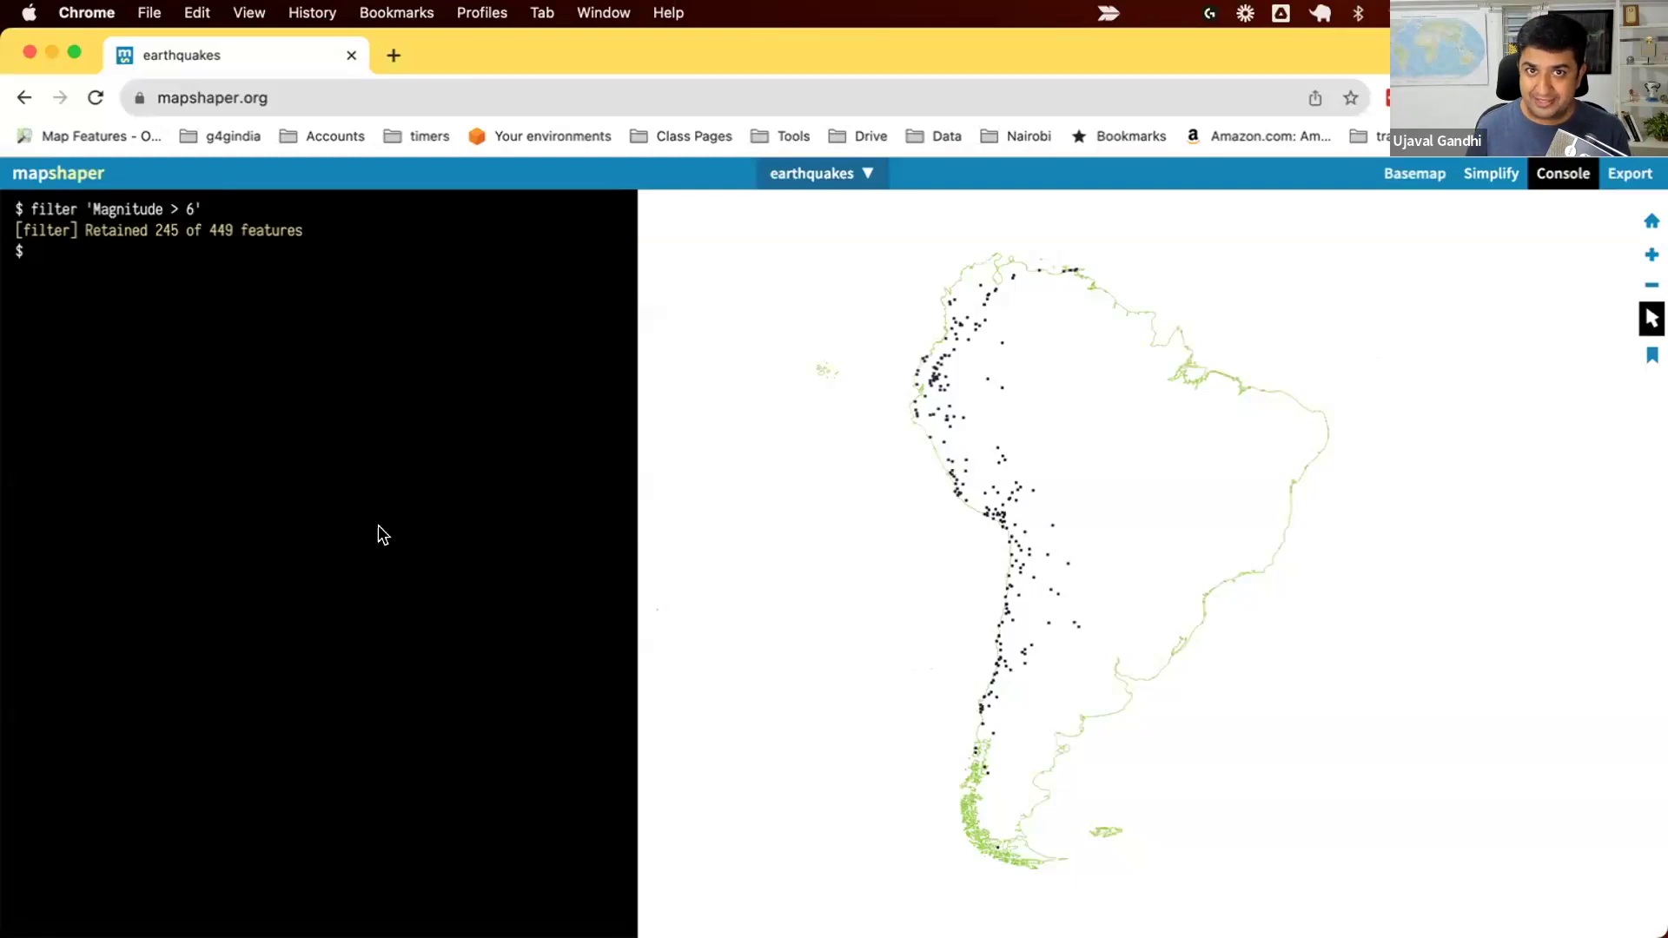
- Choose GeoJSON as the export format and exclude the continents layer, keeping only earthquakes
{"action": "left_click", "coordinate": [1610, 179]}
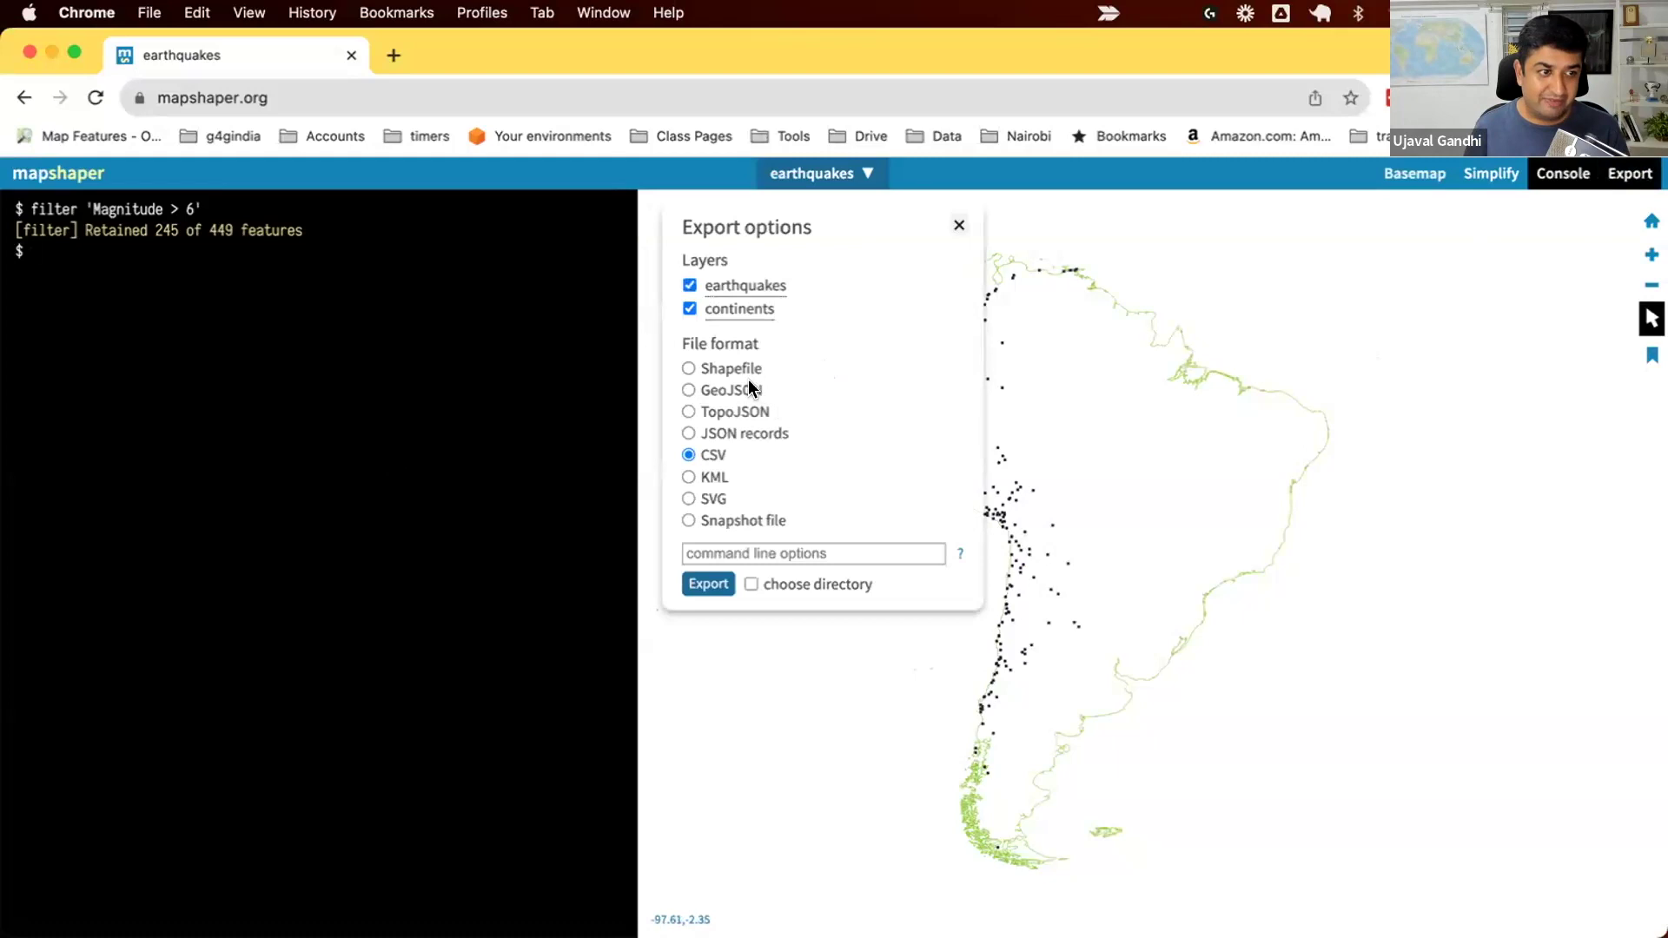
{"action": "left_click", "coordinate": [721, 390]}
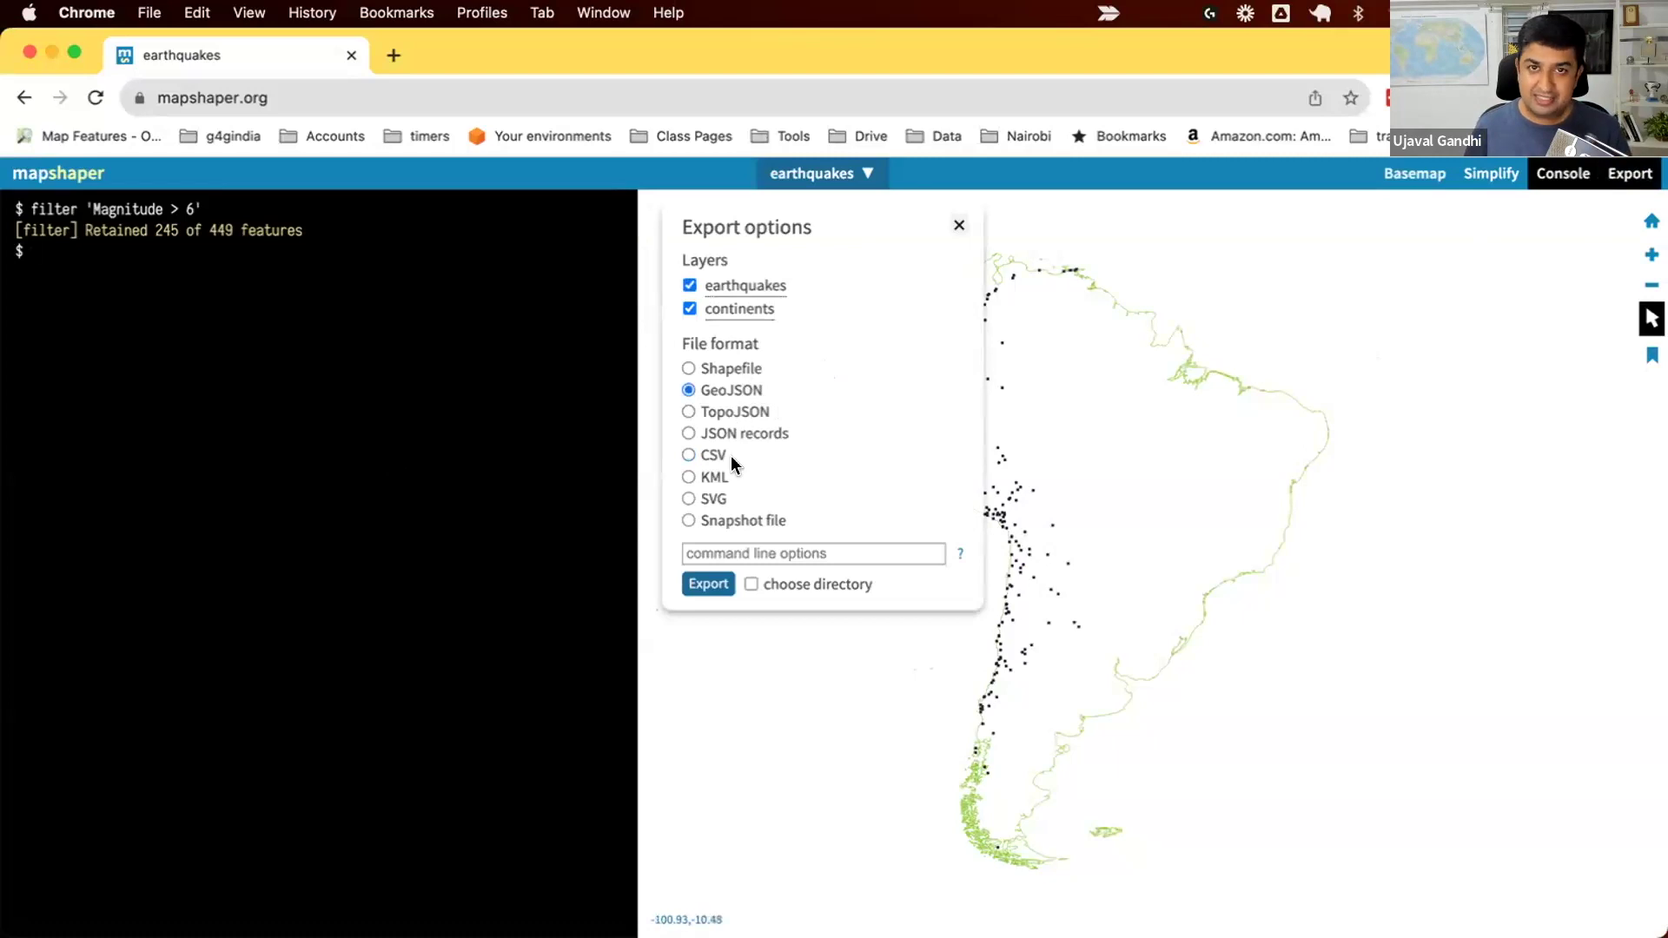
{"action": "left_click", "coordinate": [692, 308]}
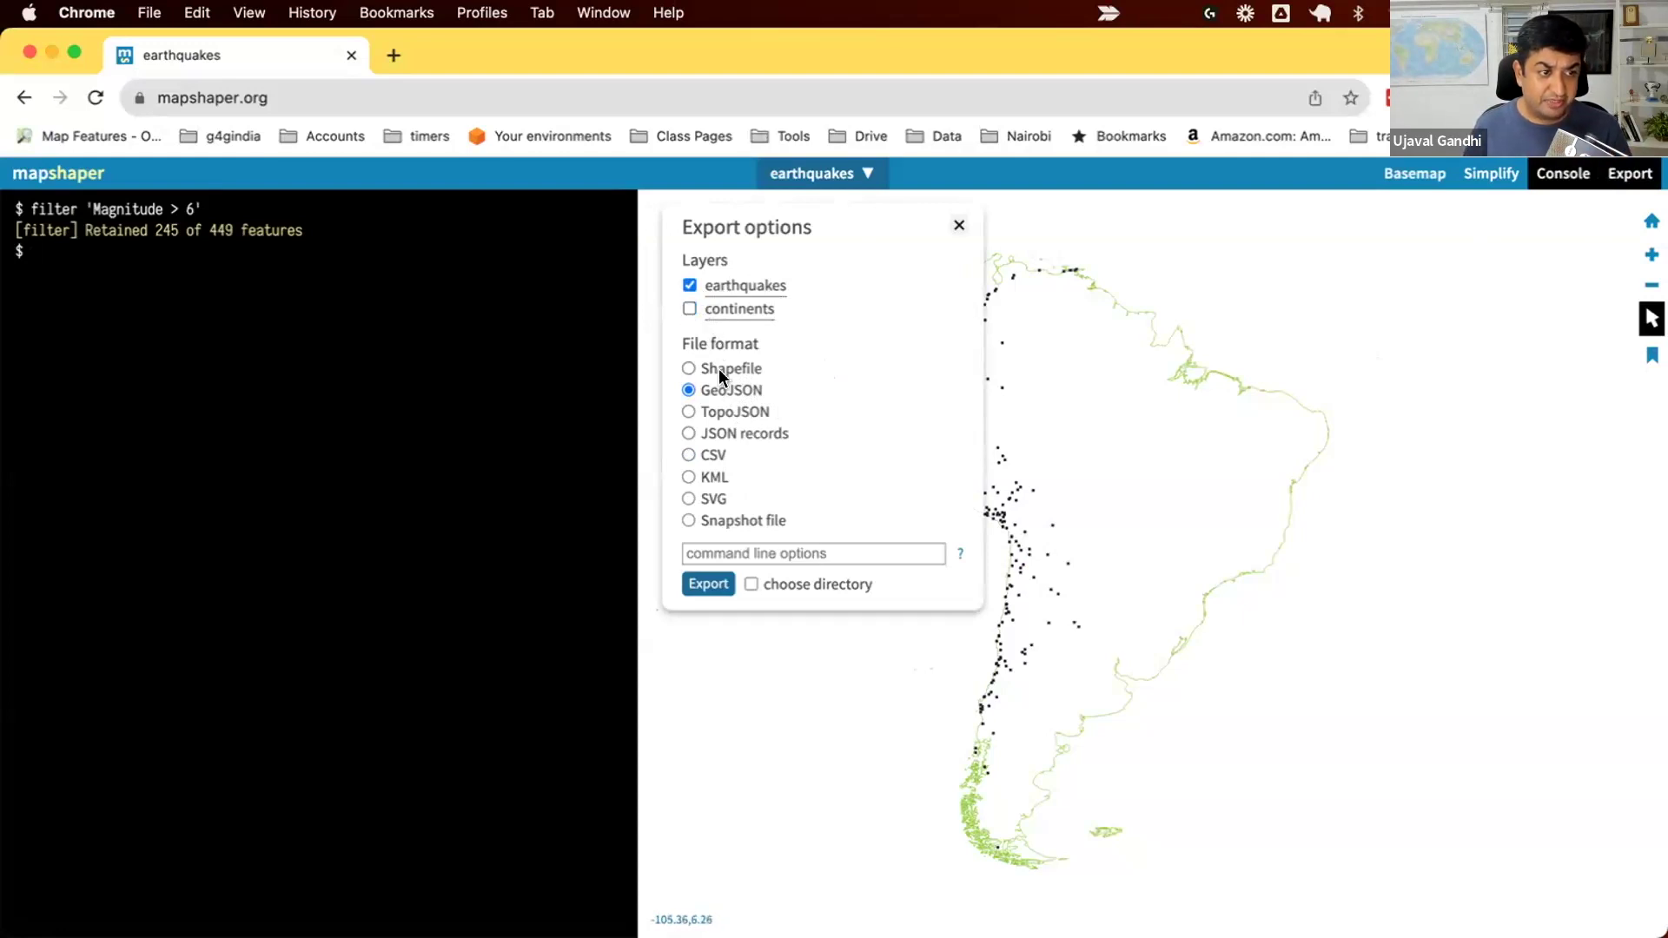